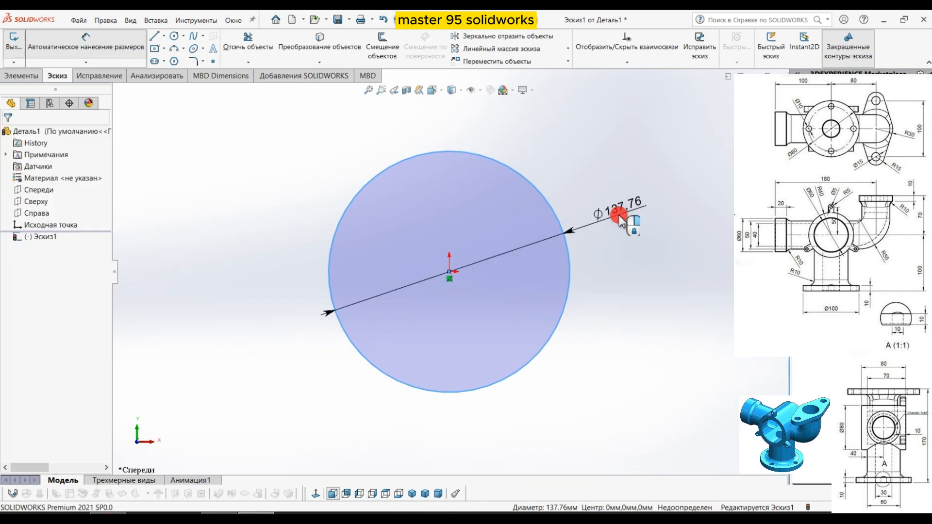
Dimension the circle's diameter as 80 mm and finish the sketch
left_click(619, 217)
type("80")
key("Return")
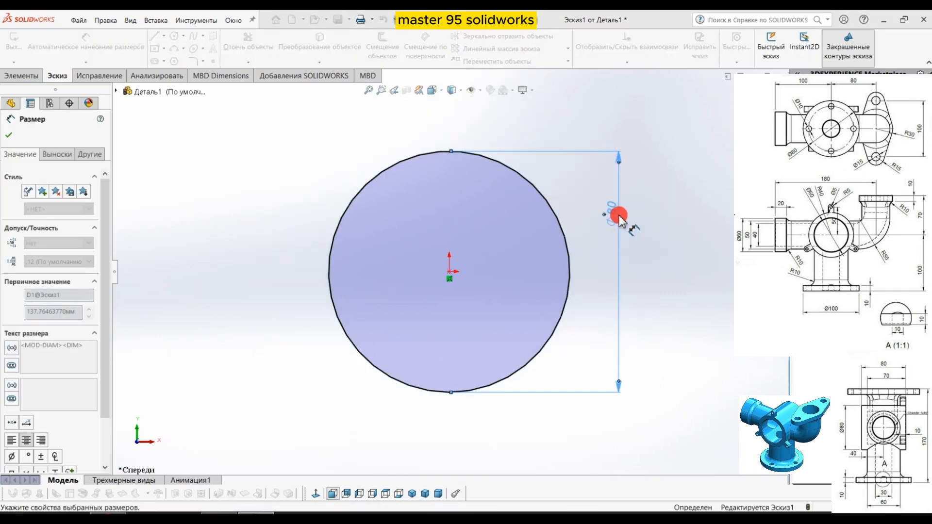
left_click(7, 103)
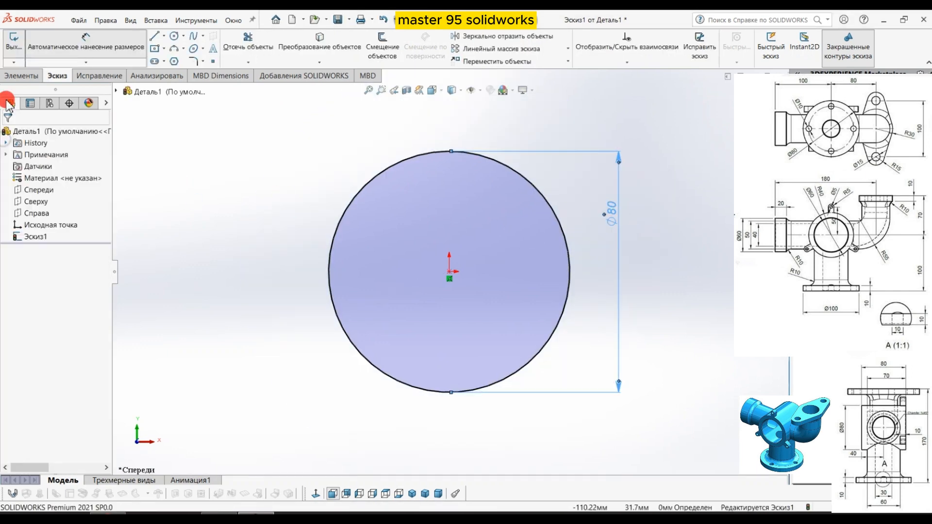
left_click(13, 42)
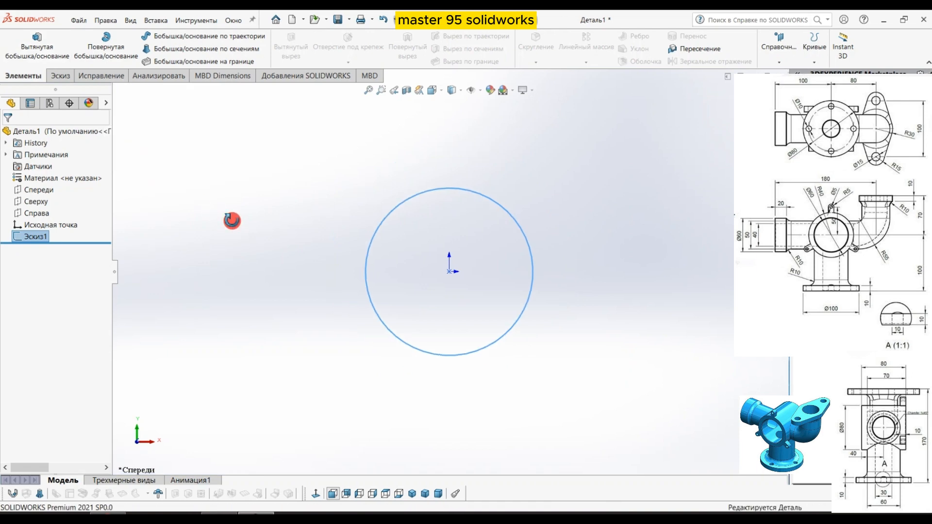
Extrude the circle sketch 80 mm symmetrically about its sketch plane with the mid-plane end condition
middle_click_drag(233, 224, 227, 235)
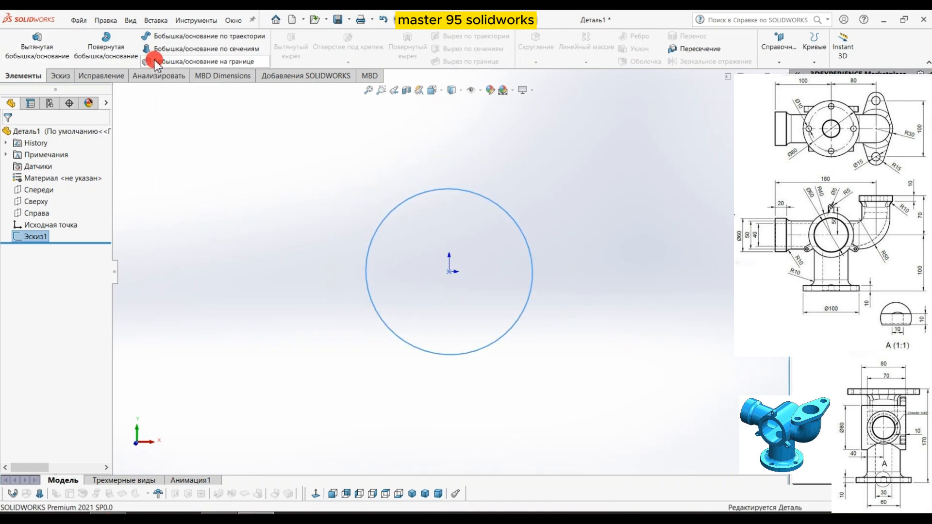
left_click(53, 45)
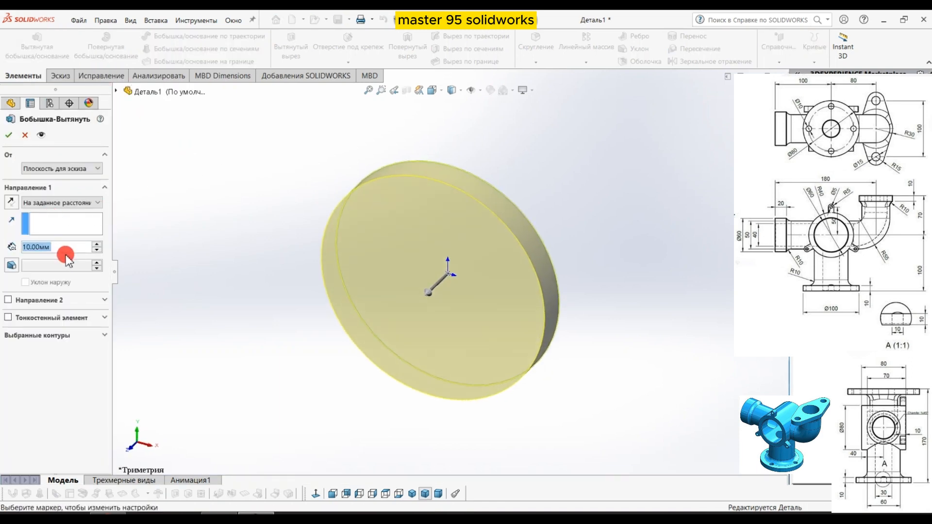
type("80")
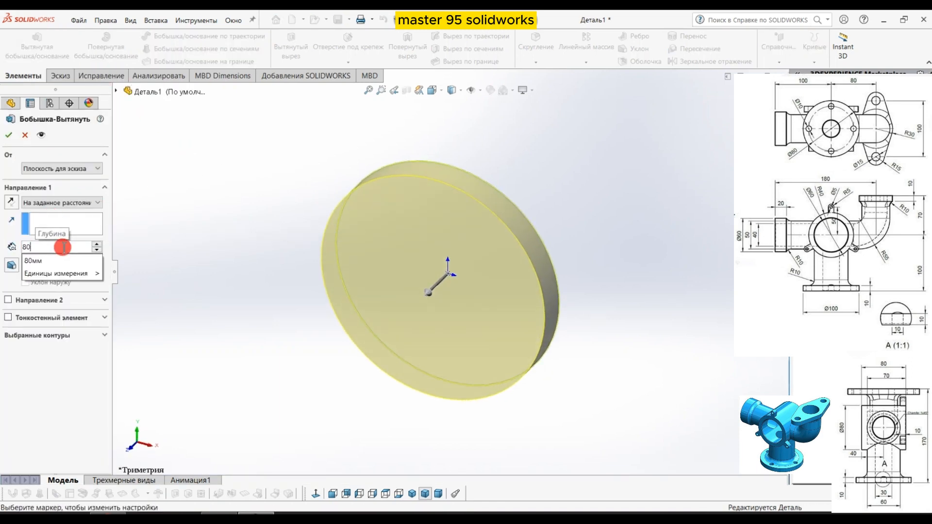
key("Return")
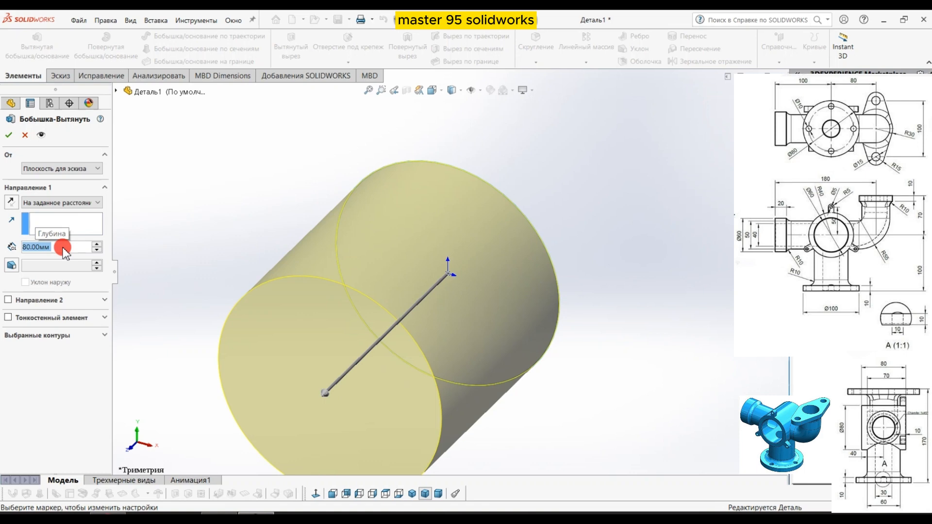
left_click(56, 203)
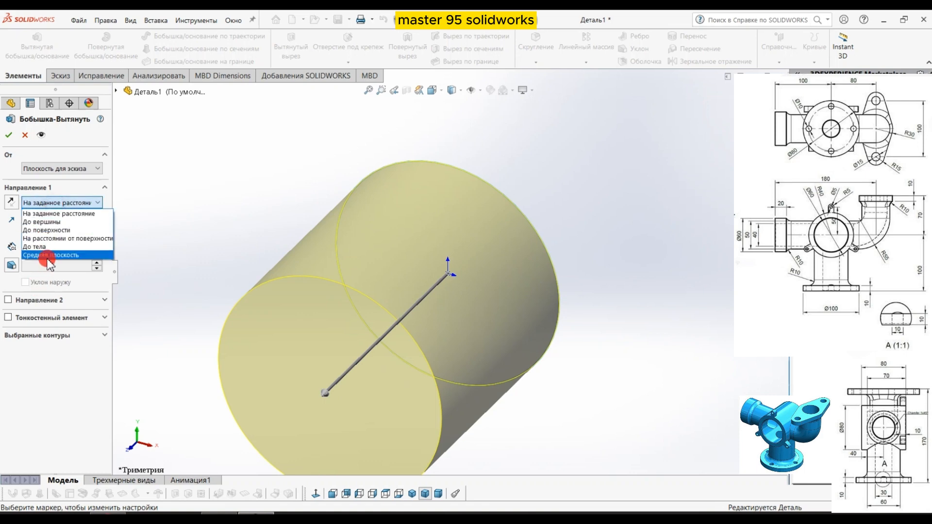
left_click(48, 255)
left_click(7, 136)
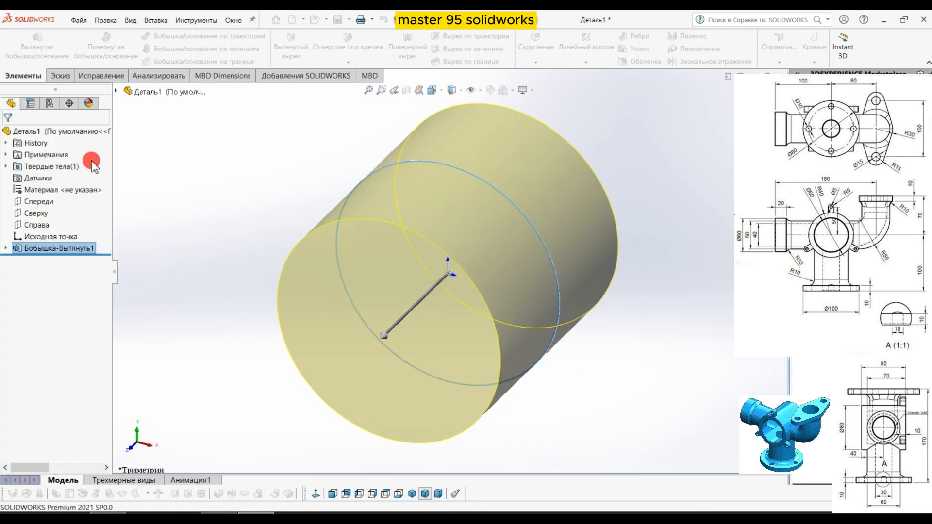
On the front plane, sketch a path: horizontal lines about 70 and 71 mm meeting at the origin, a 90° tangent arc, and a 40 mm vertical line
middle_click_drag(206, 185, 233, 190)
left_click(39, 200)
left_click(55, 189)
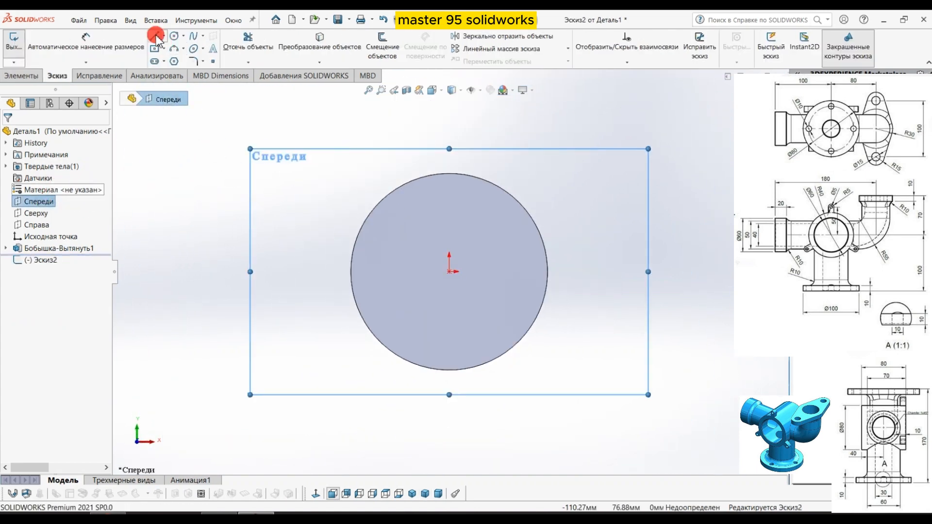
left_click(156, 36)
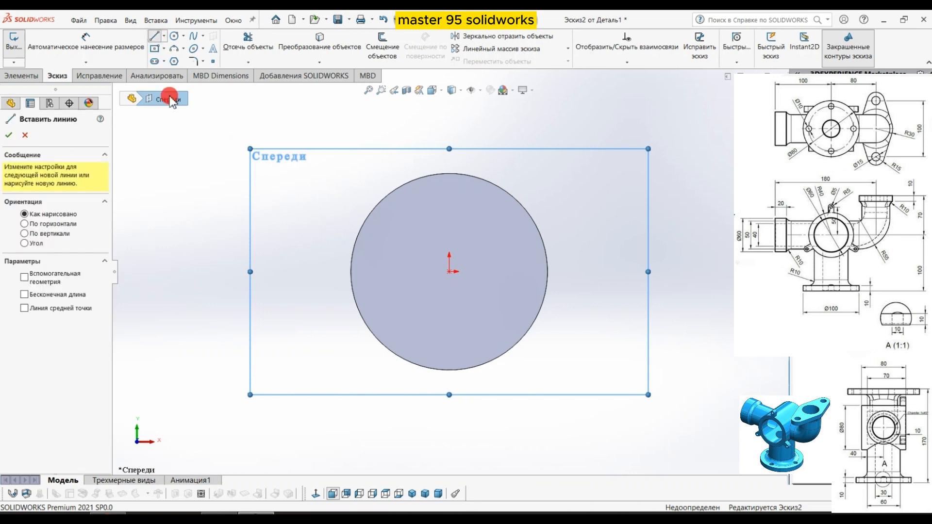
left_click(276, 270)
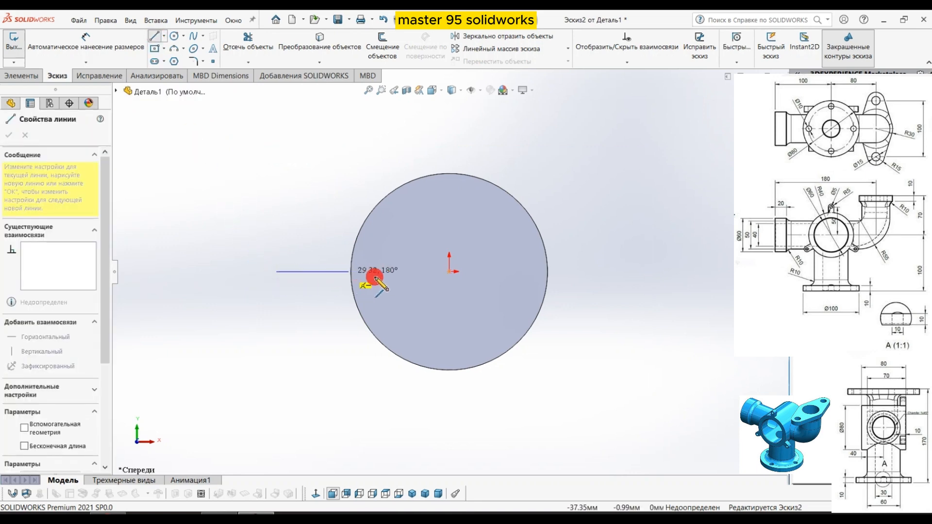
left_click(450, 271)
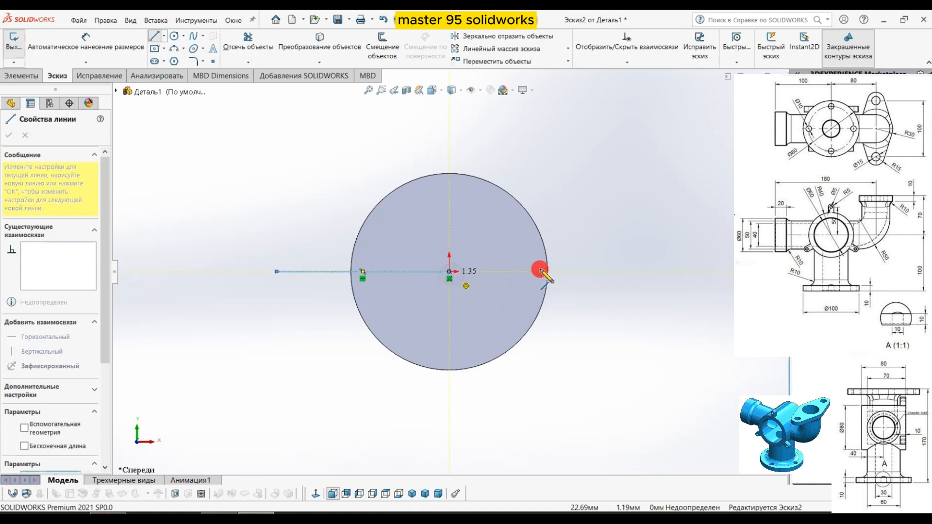
left_click(625, 271)
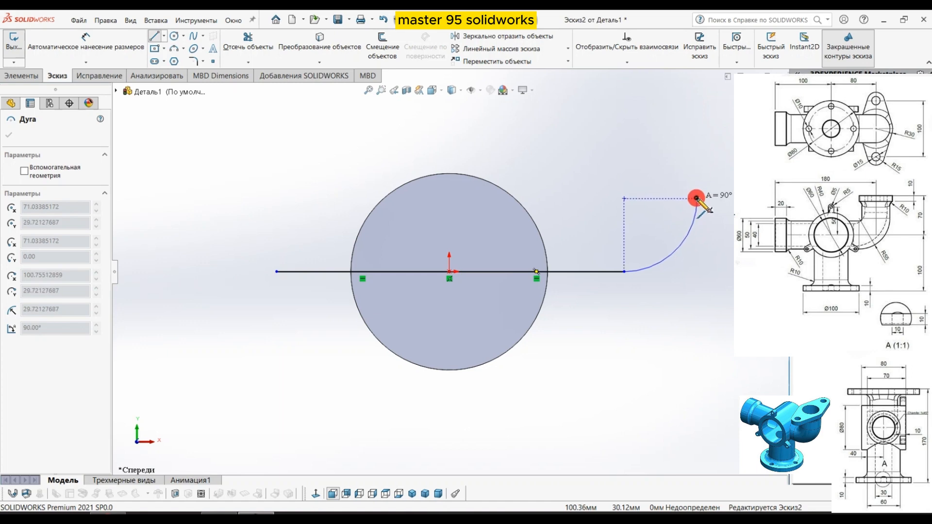
left_click(697, 198)
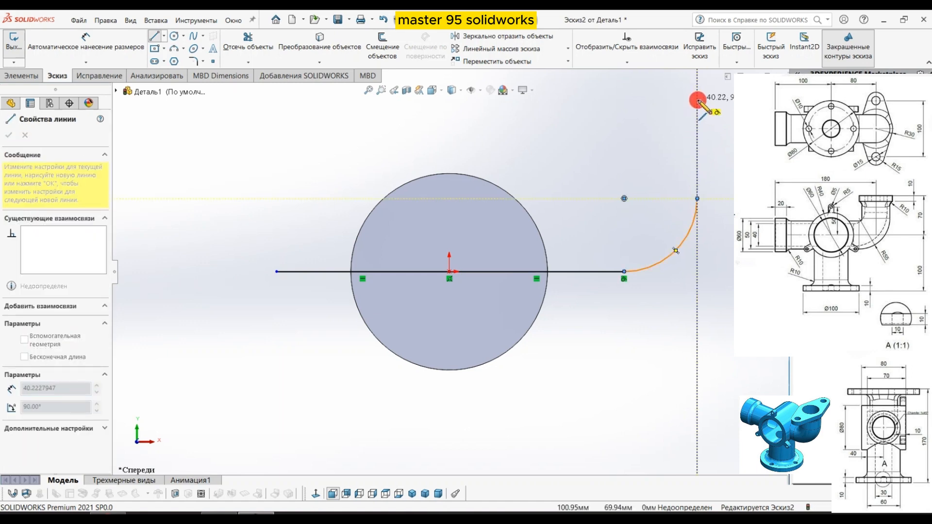
left_click(697, 101)
right_click(697, 97)
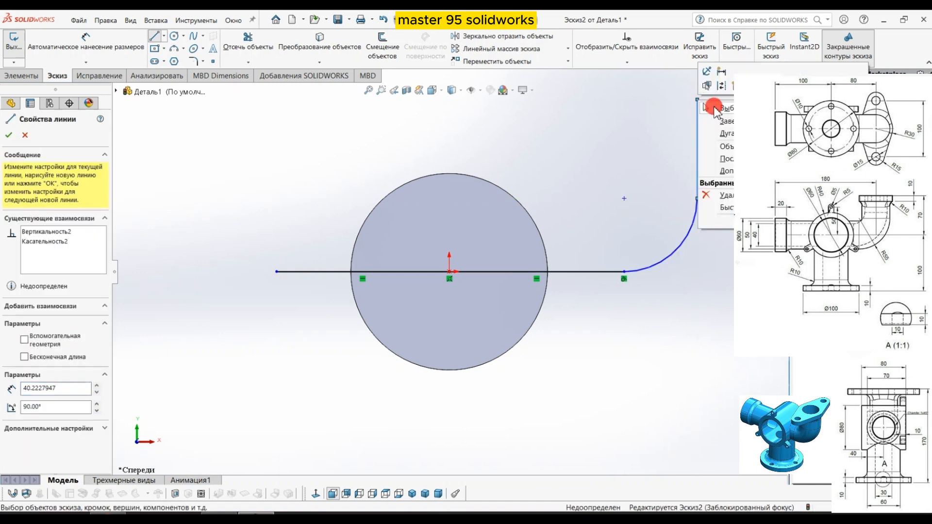
left_click(703, 116)
Dimension the horizontal path line ending at the origin on the side opposite the arc as 100 mm long
left_click(107, 35)
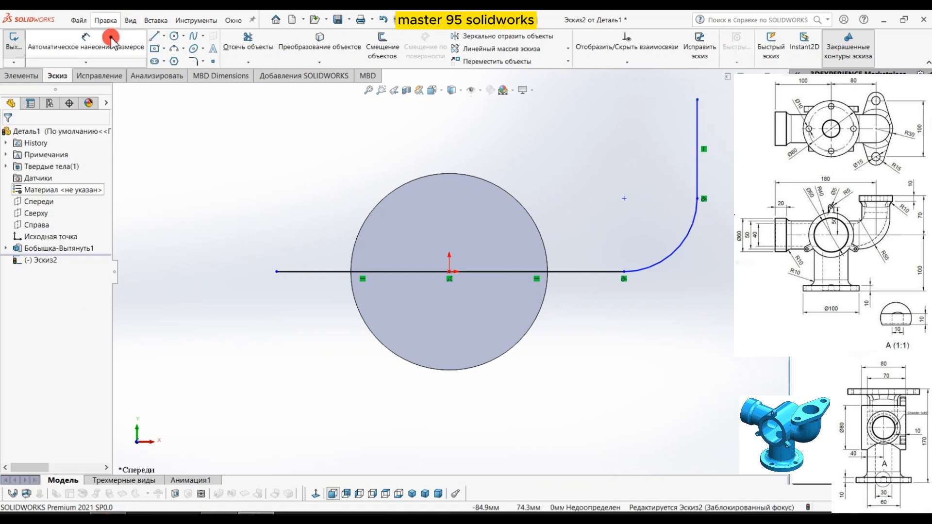
left_click(313, 273)
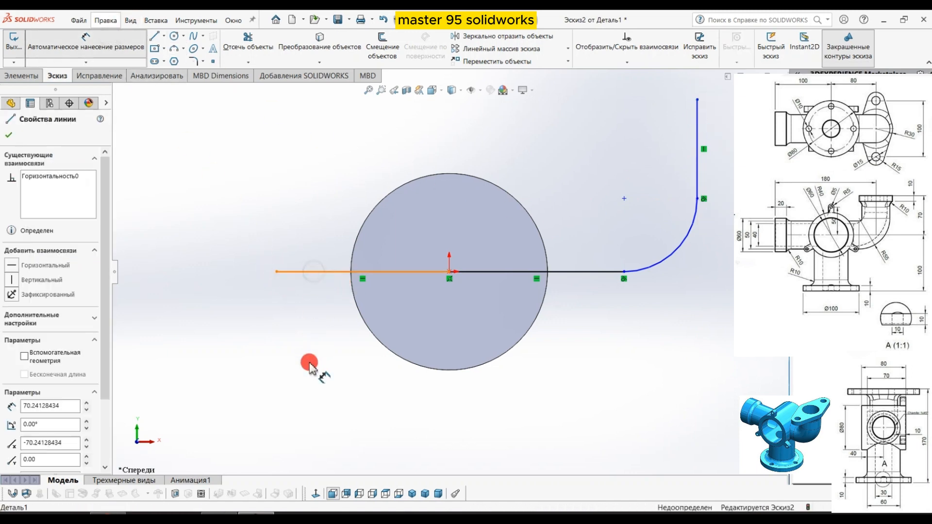
left_click(307, 370)
type("100")
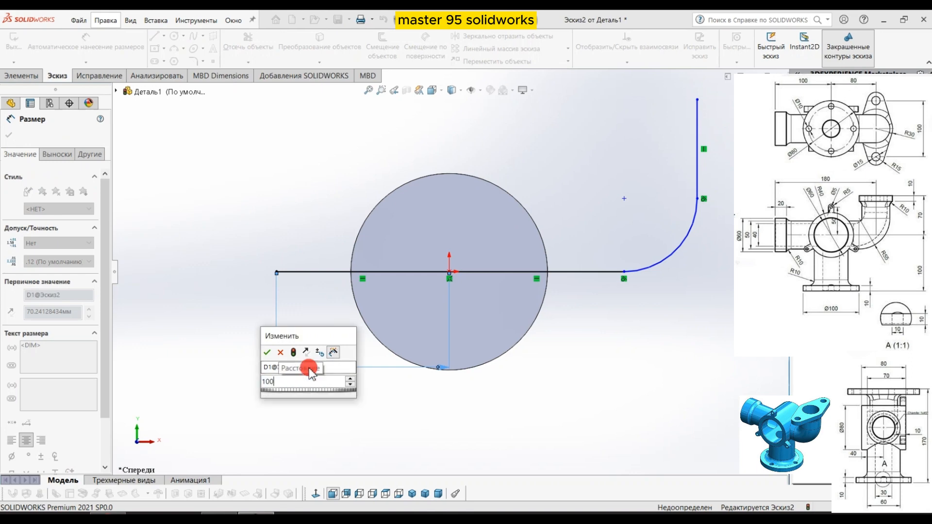
key("Return")
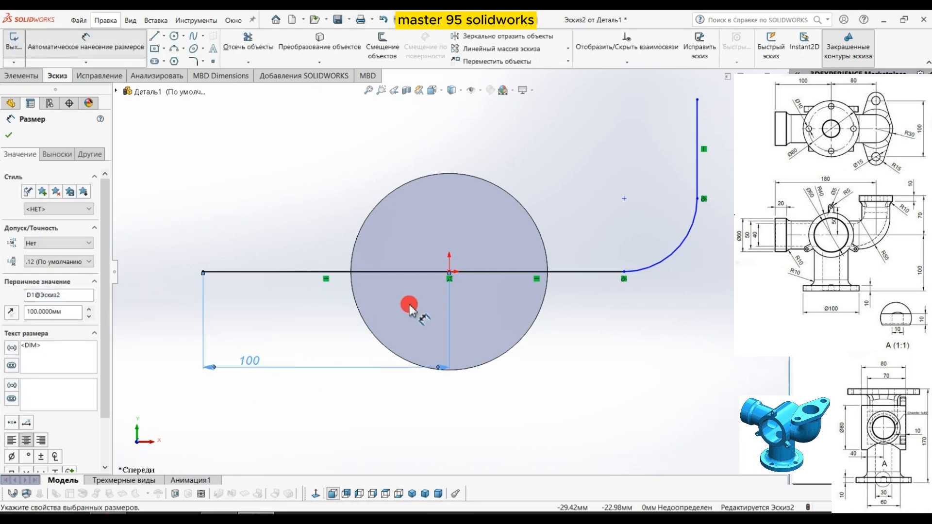
Dimension the horizontal distance from the origin to the vertical path line as 70 mm
left_click(449, 272)
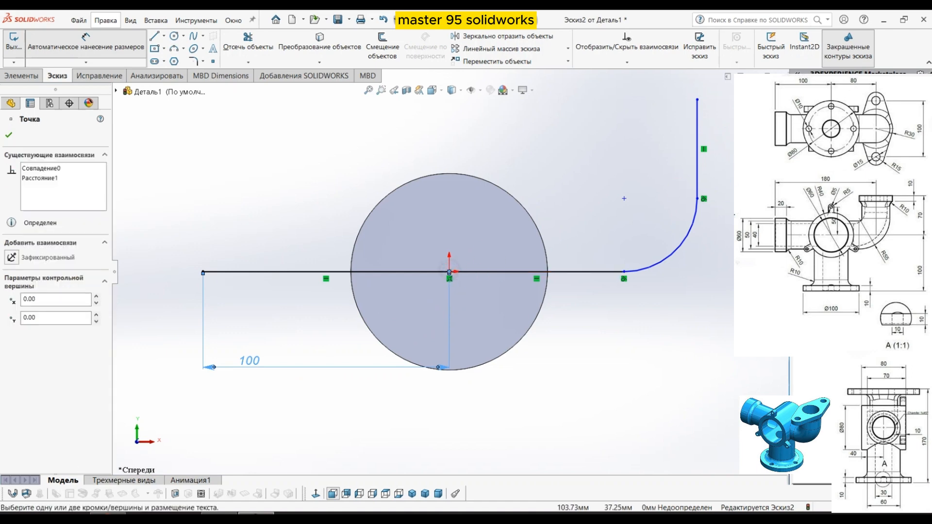
left_click(698, 168)
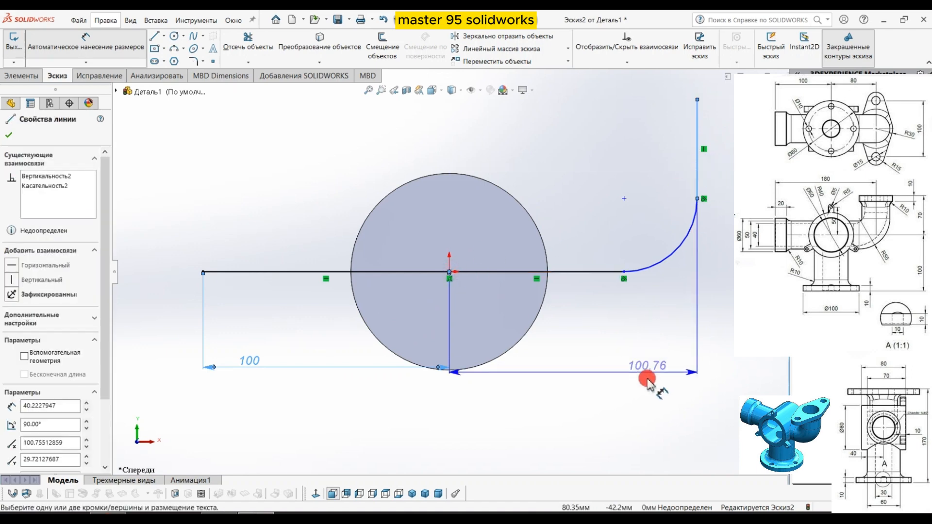
left_click(647, 381)
type("70")
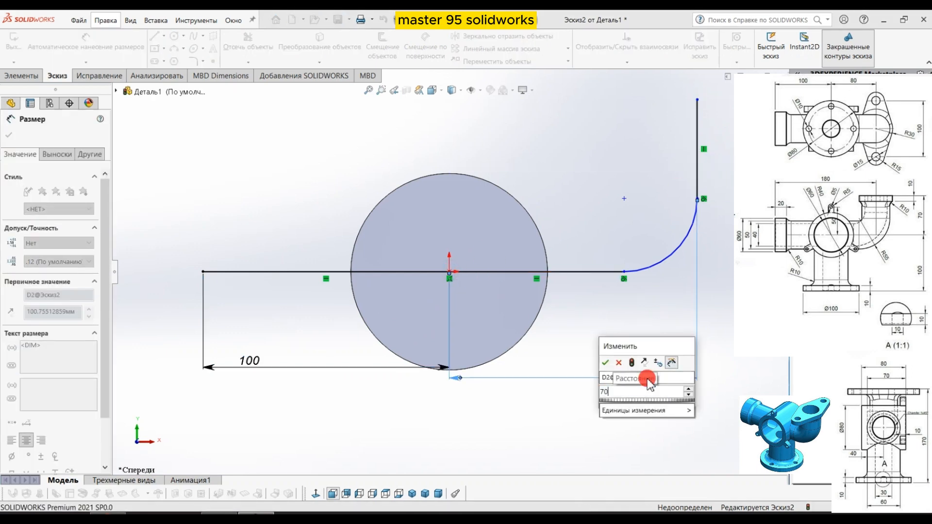
key("Return")
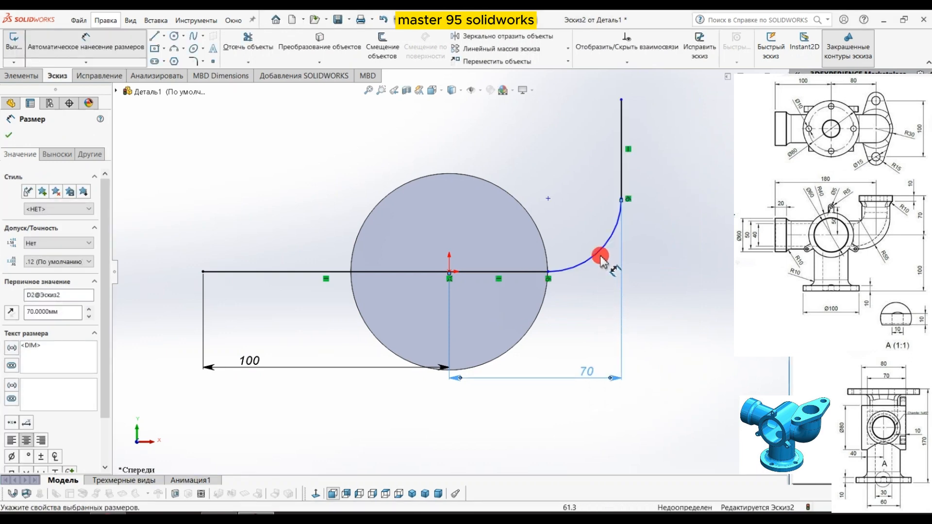
Dimension the path's bend arc with a 55 mm radius
left_click(598, 253)
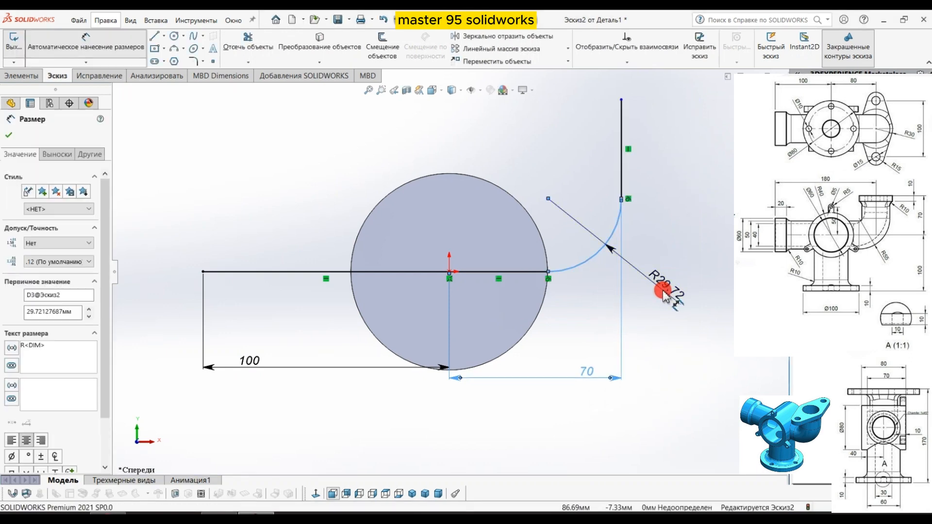
left_click(661, 291)
type("55")
key("Return")
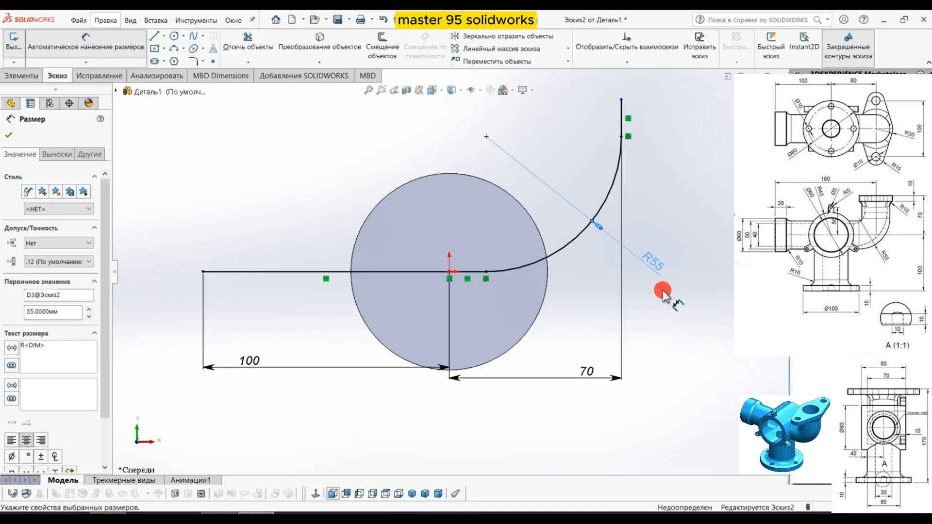
Undo the last radius value and set the bend arc's radius to 27.5 mm instead
key("ctrl+z")
left_click(667, 291)
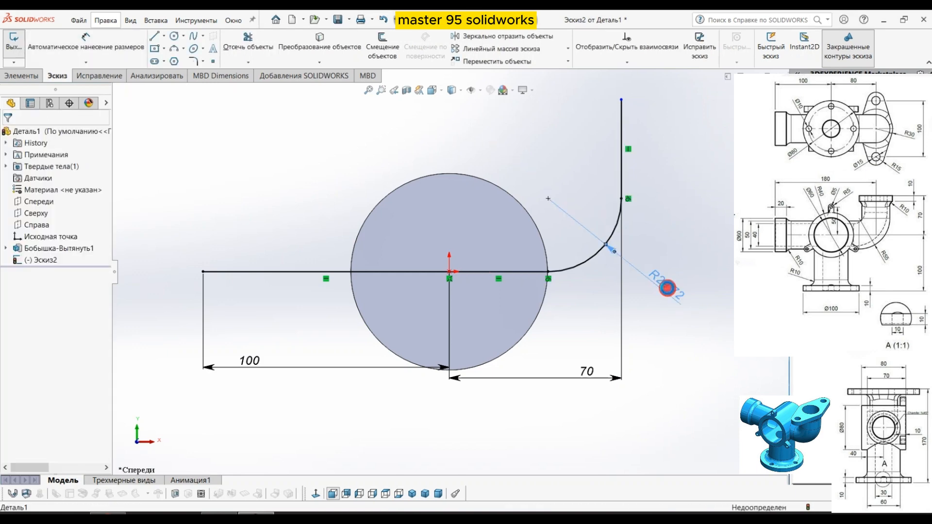
type("27")
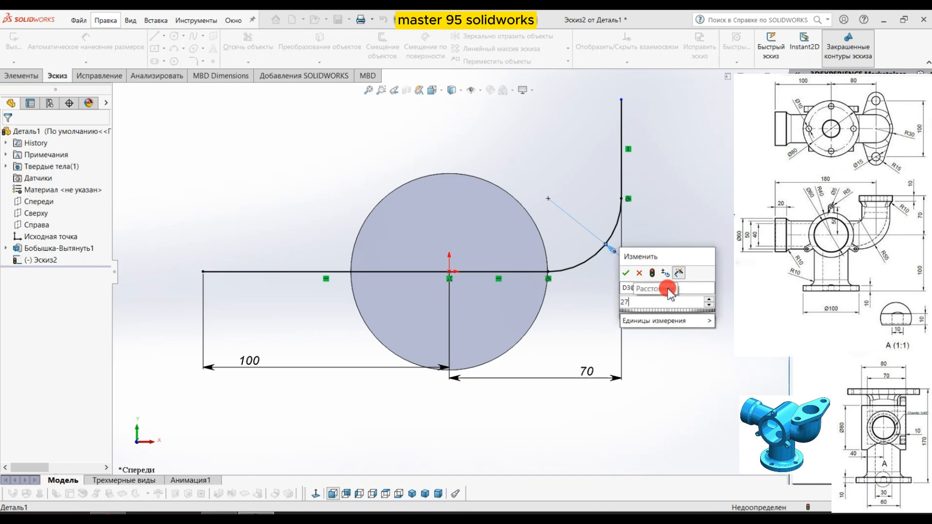
type(".5")
key("Return")
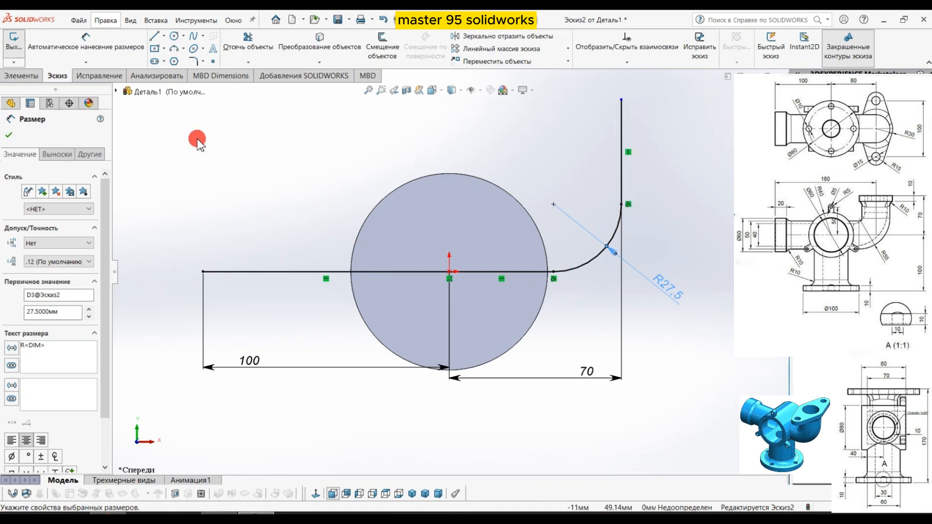
Dimension the vertical distance from the origin to the path's upper endpoint as 70 mm and finish the sketch
left_click(85, 37)
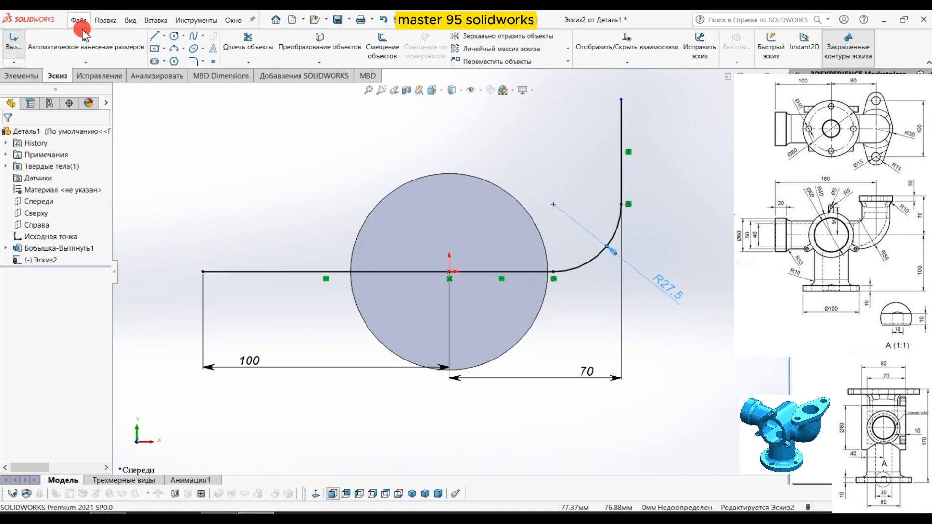
left_click(84, 35)
left_click(621, 100)
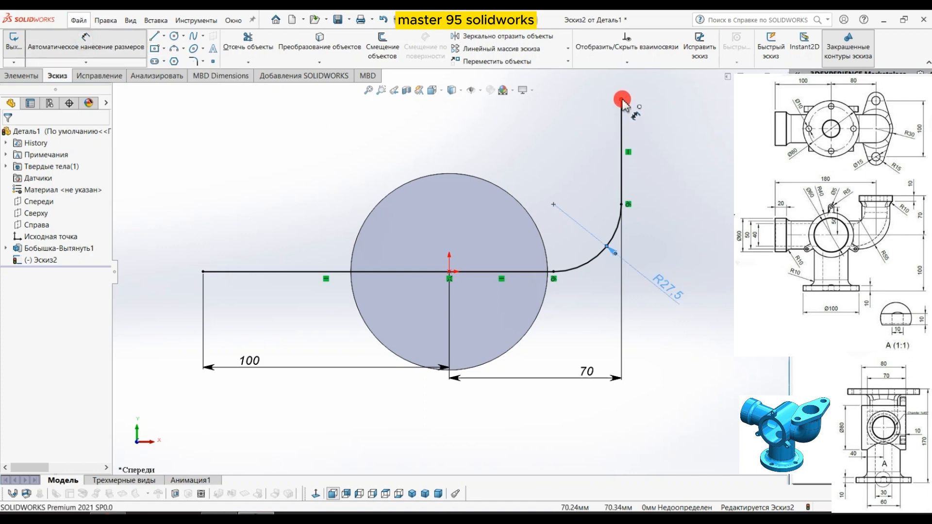
left_click(459, 266)
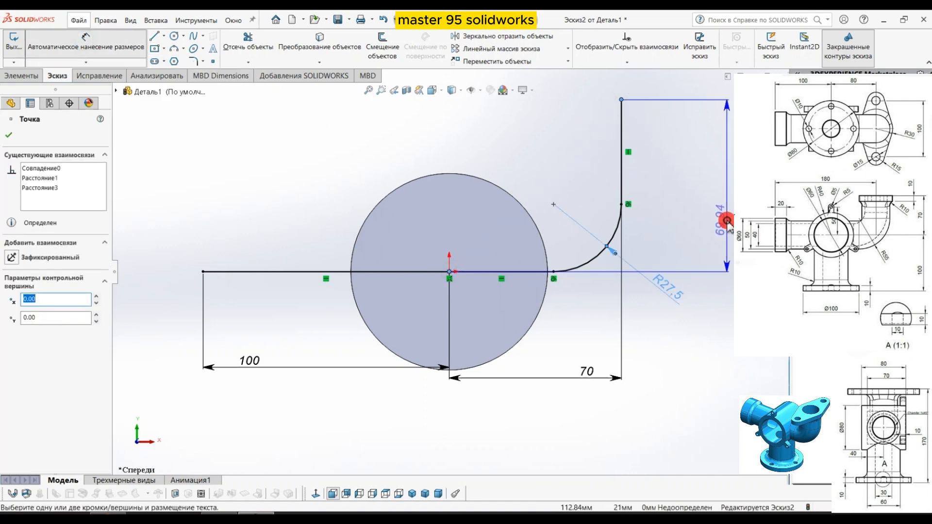
left_click(726, 221)
type("70")
key("Return")
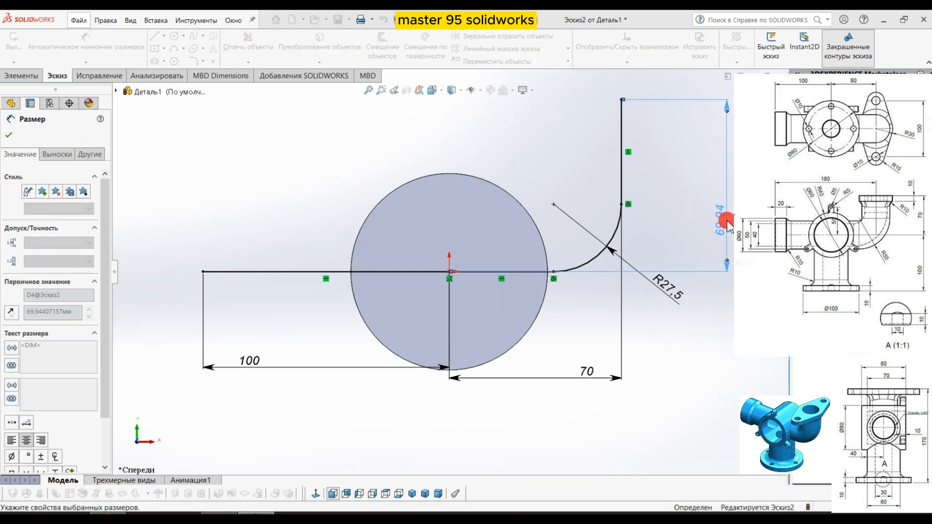
left_click(10, 132)
left_click(14, 42)
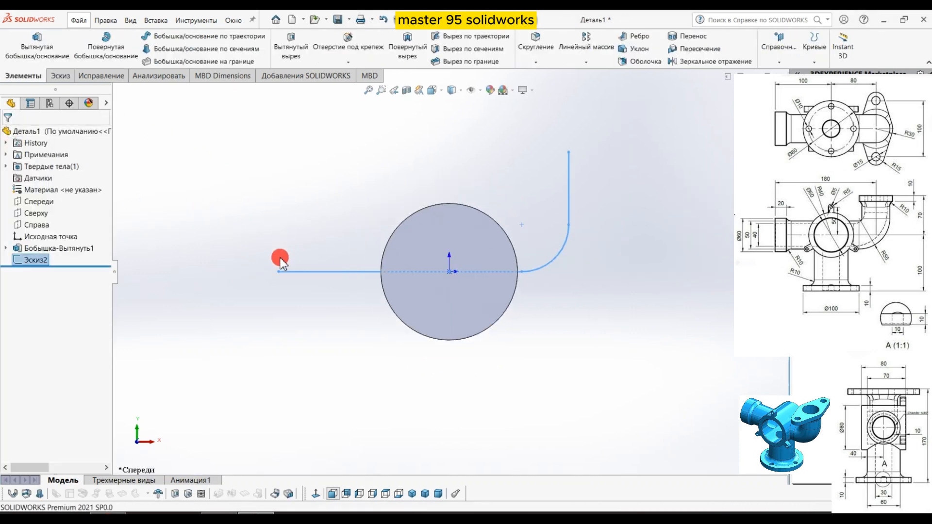
middle_click_drag(263, 233, 294, 284)
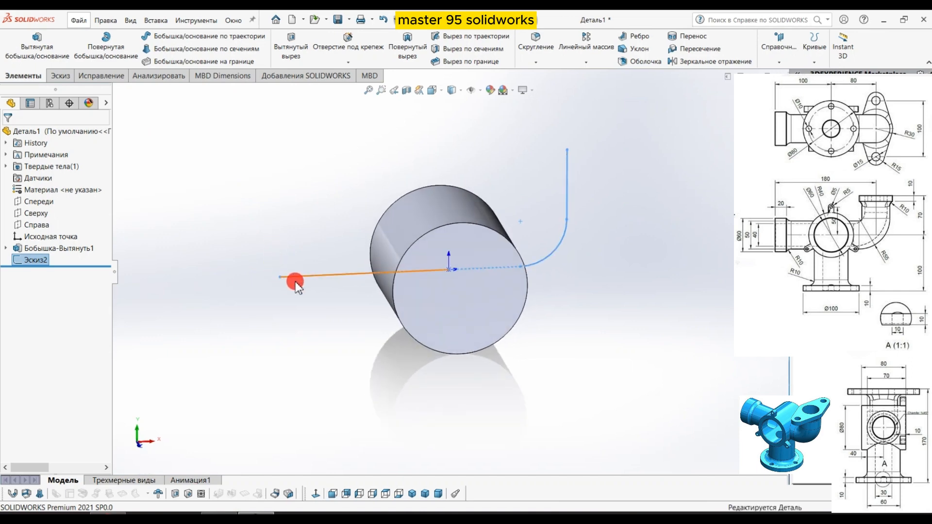
Create a reference plane perpendicular to the path's straight horizontal line, coincident with its free endpoint
left_click(775, 62)
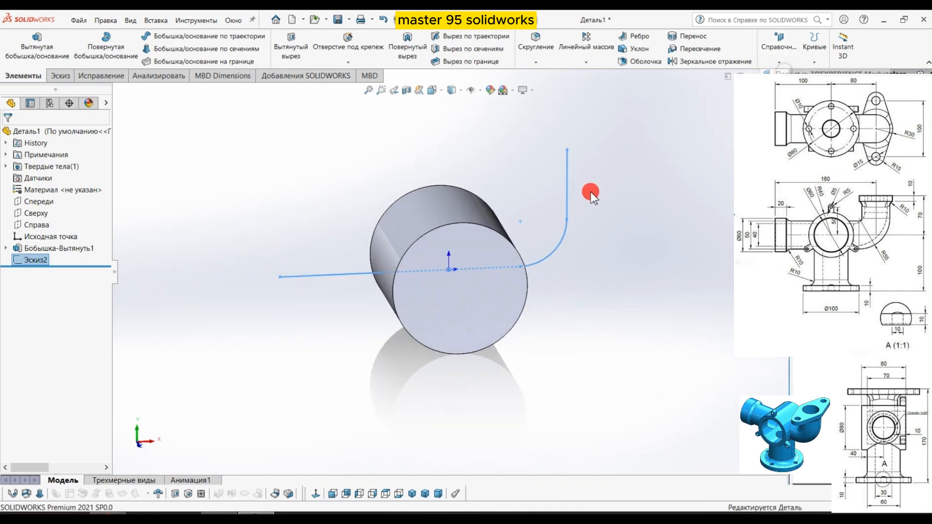
scroll(339, 285, "down", 3)
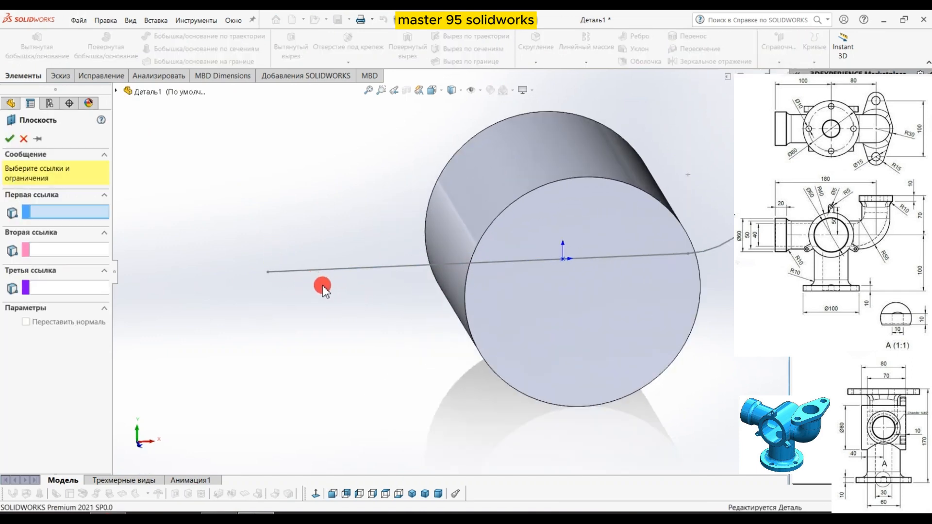
left_click(301, 271)
scroll(264, 274, "down", 3)
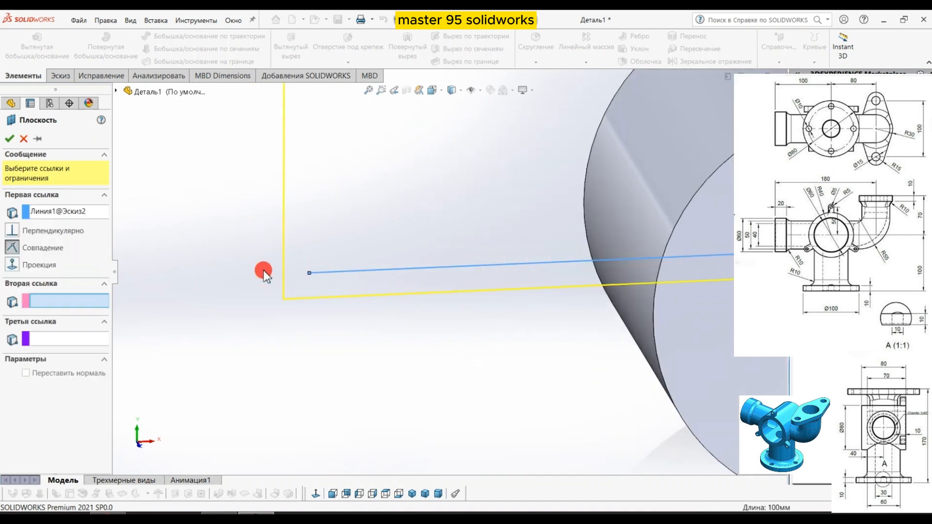
left_click(311, 273)
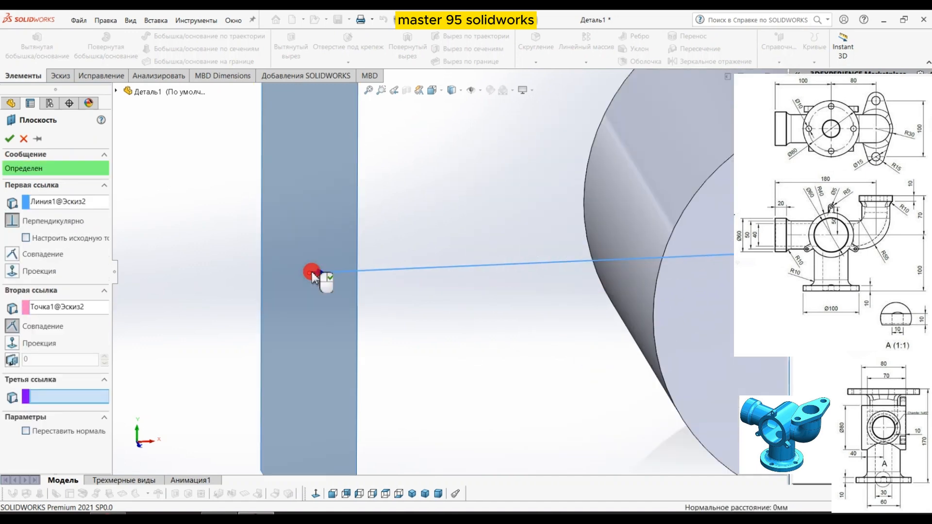
left_click(9, 138)
mouse_move(310, 254)
middle_mouse_down()
mouse_move(308, 277)
mouse_move(318, 220)
mouse_move(319, 256)
middle_mouse_up()
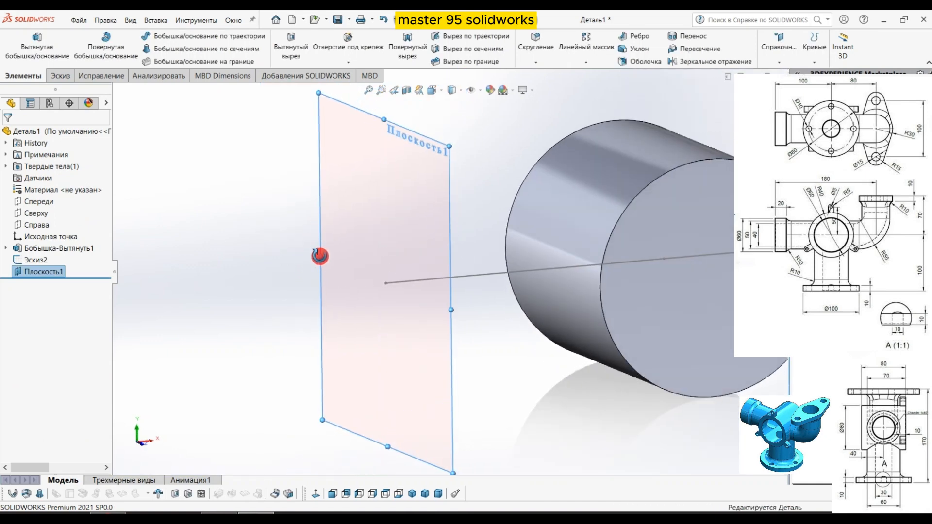
Edit the new reference plane at the path's free end so that its normal is flipped
right_click(26, 271)
left_click(35, 238)
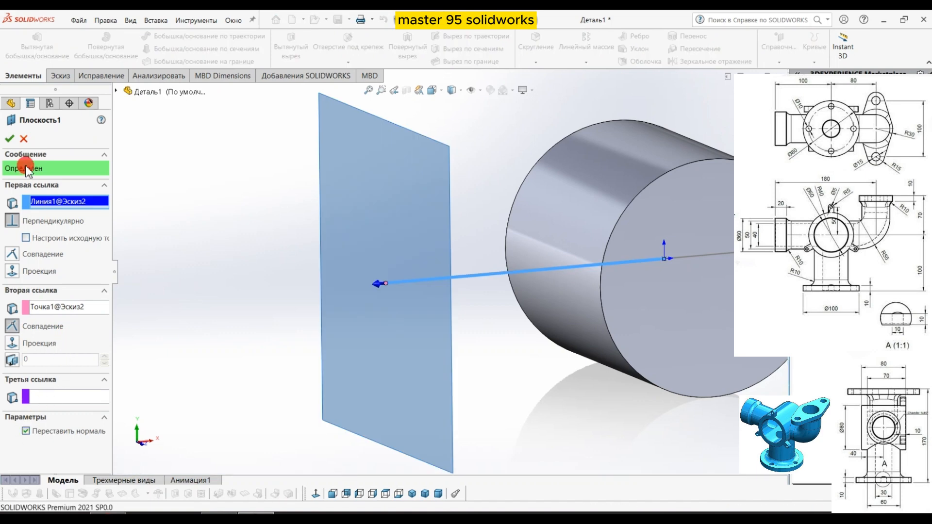
left_click(12, 143)
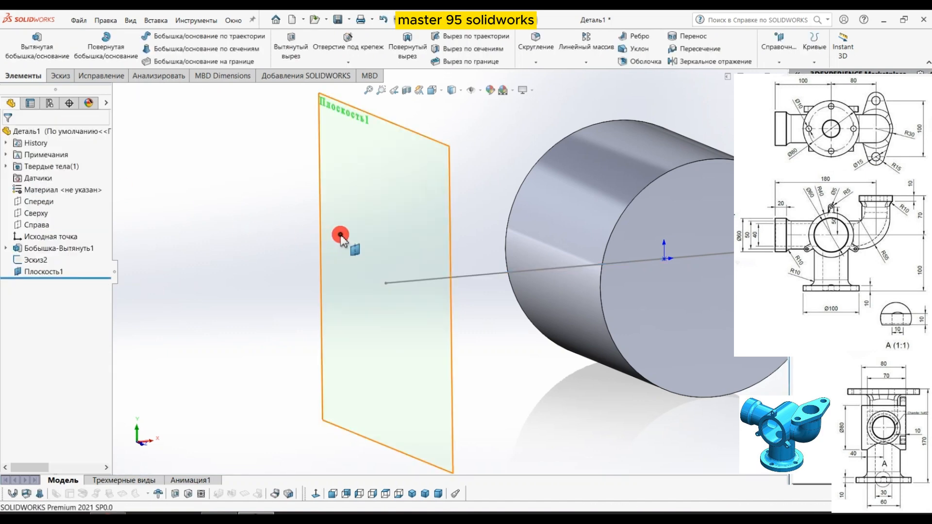
Sketch two concentric circles about 88 mm and 36 mm in diameter on the new plane, centred on the origin
left_click(339, 235)
left_click(377, 208)
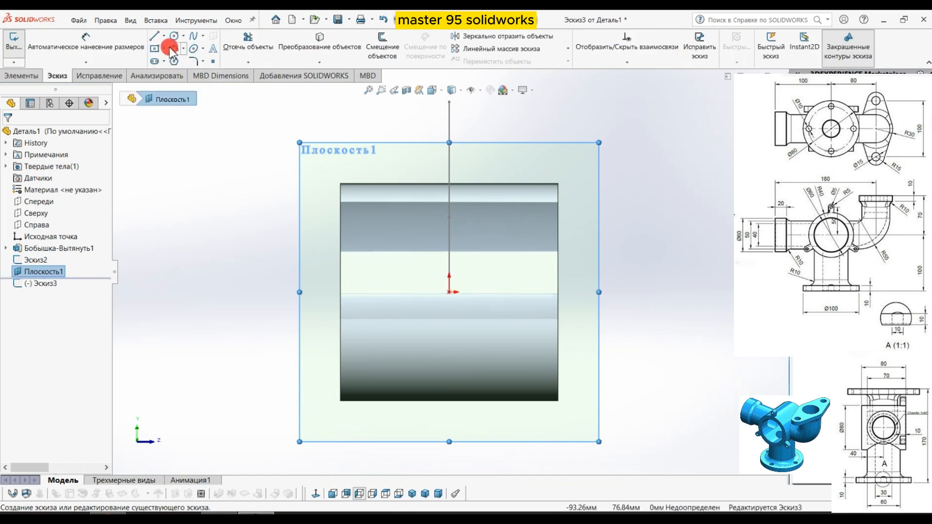
left_click(174, 36)
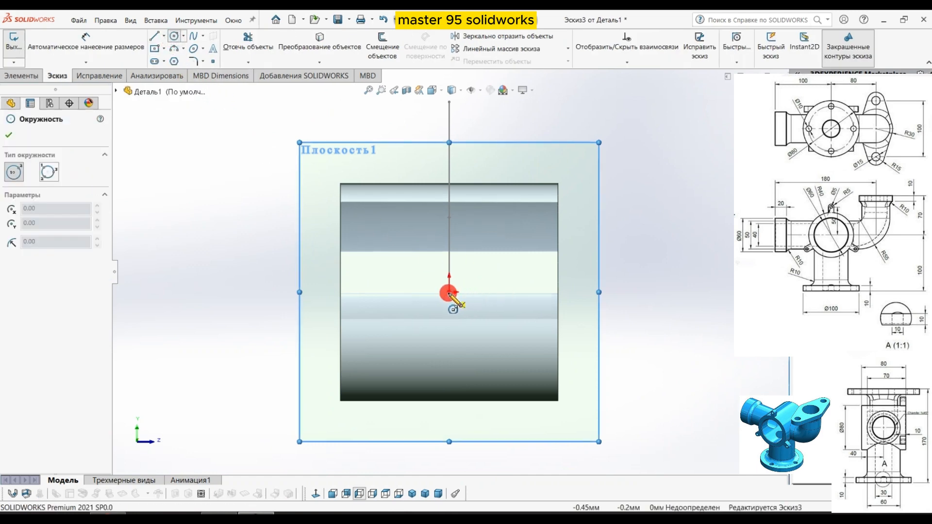
left_click(449, 291)
left_click(544, 363)
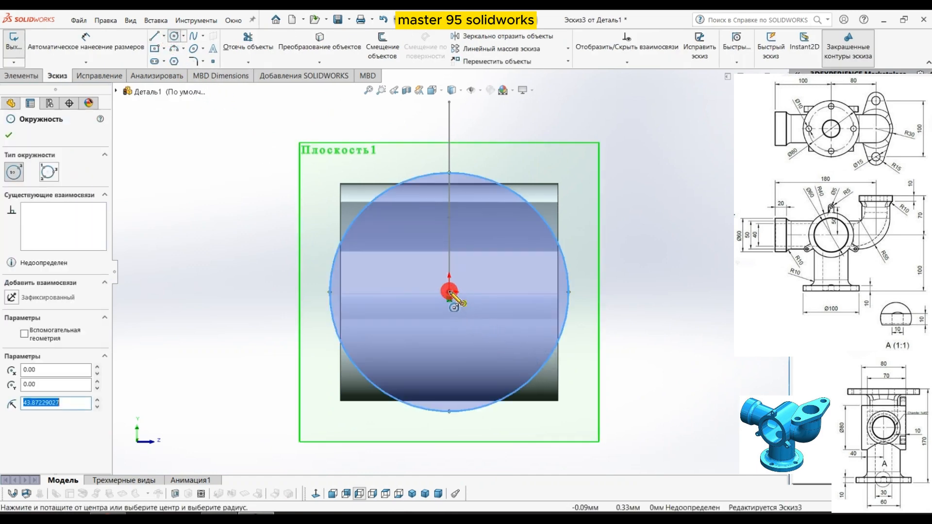
left_click(449, 292)
left_click(493, 316)
right_click(514, 323)
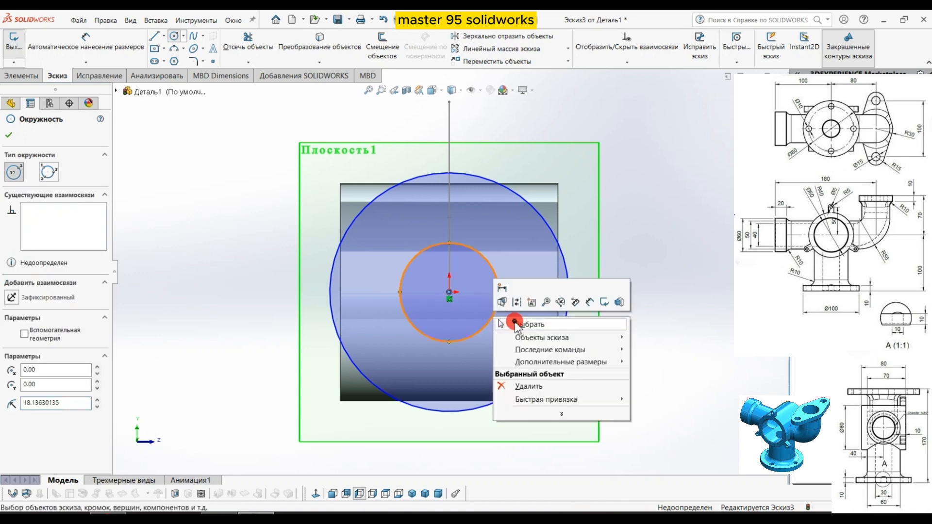
left_click(514, 323)
Dimension the outer circle's diameter as 50 mm
left_click(111, 53)
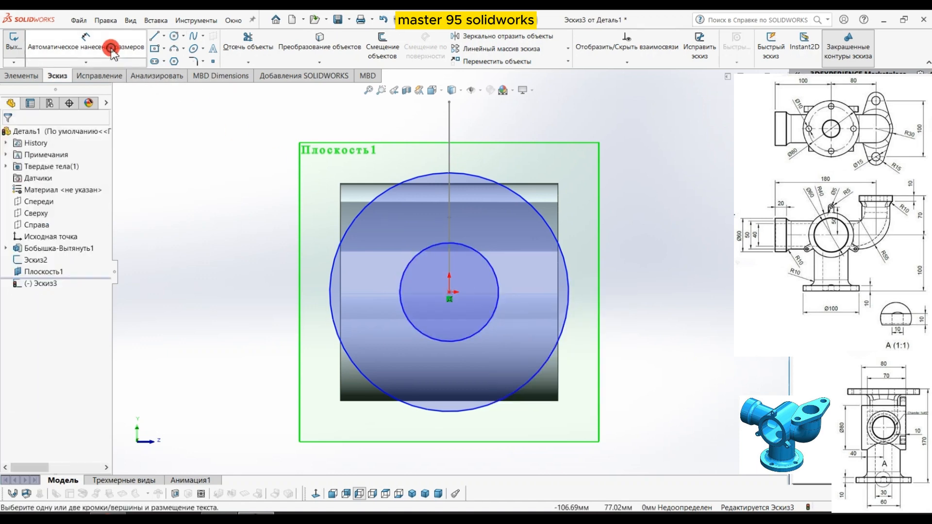
left_click(574, 289)
left_click(661, 292)
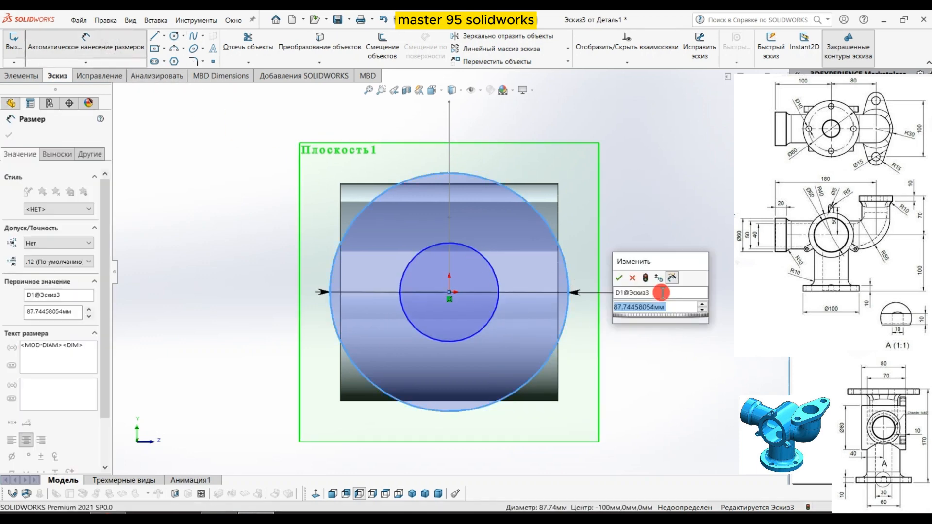
type("50")
key("Return")
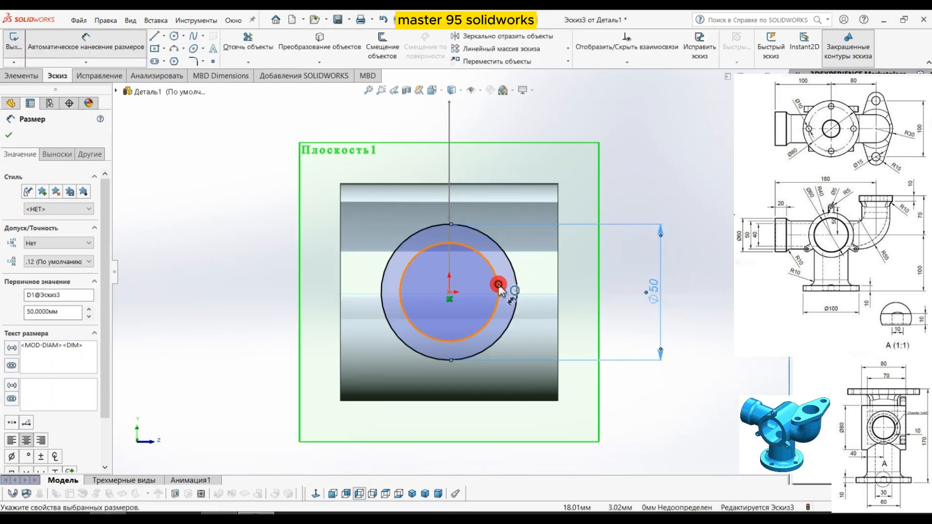
Dimension the inner circle's diameter as 40 mm and finish the profile sketch
left_click(498, 285)
left_click(606, 290)
type("4")
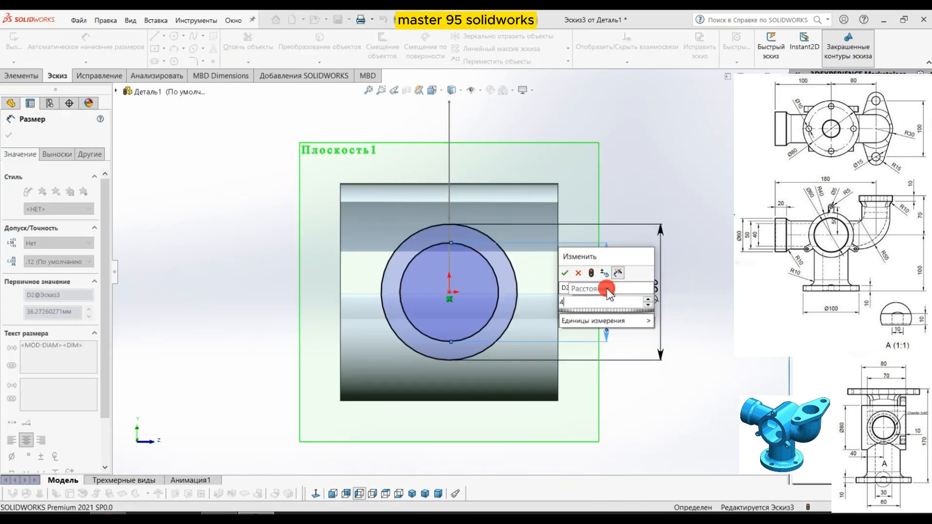
type("0")
key("Return")
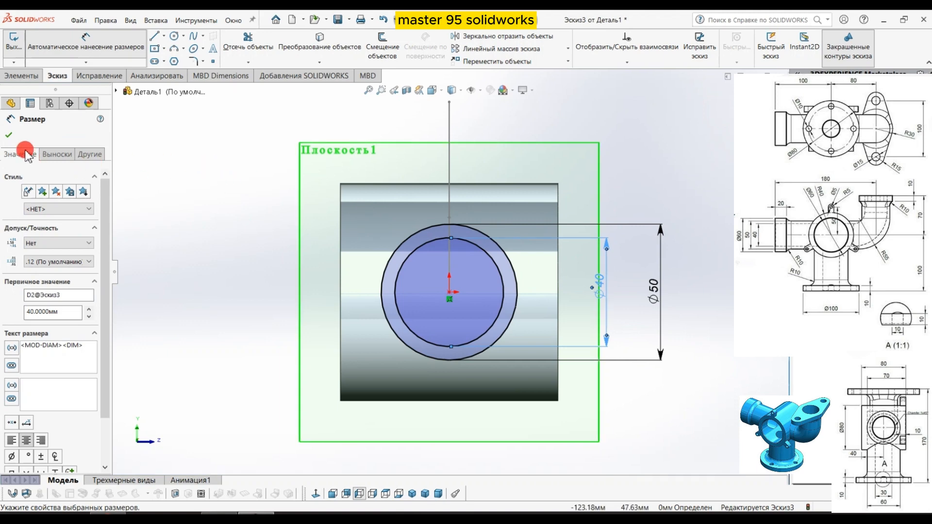
left_click(10, 134)
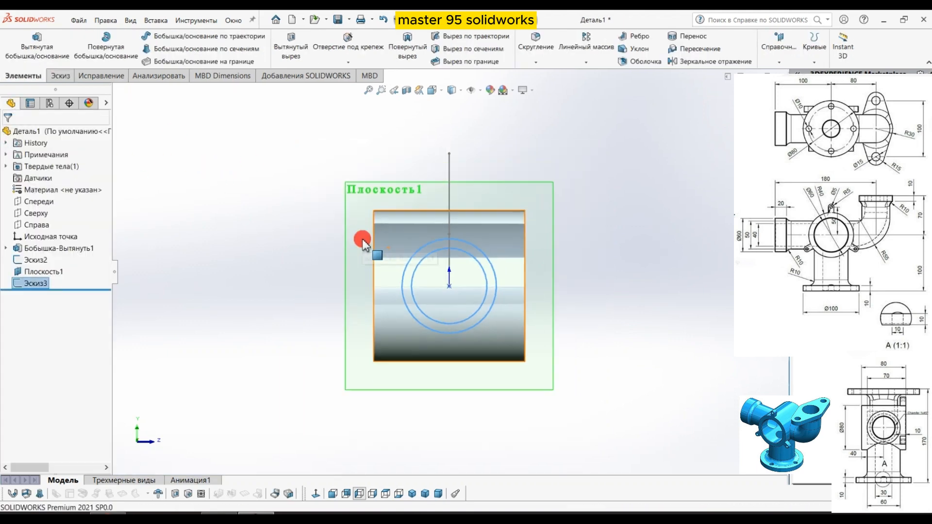
Sweep the two-circle profile along the bent path sketch as a solid boss to form the pipe
mouse_move(364, 241)
middle_mouse_down()
mouse_move(326, 230)
mouse_move(262, 248)
middle_mouse_up()
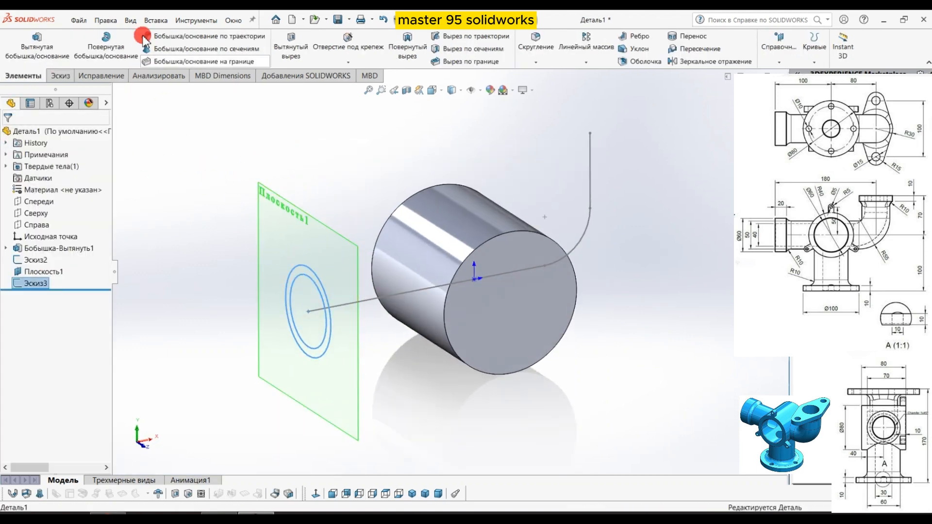
left_click(159, 37)
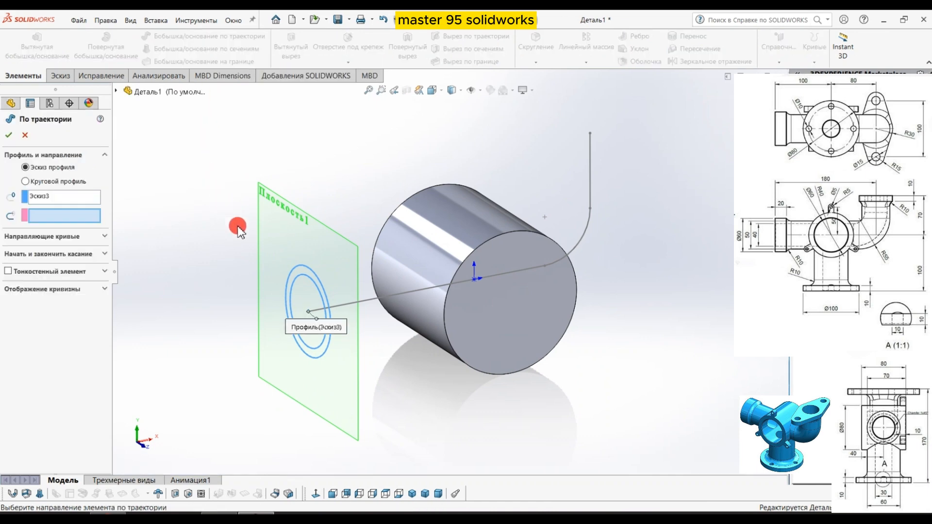
left_click(370, 302)
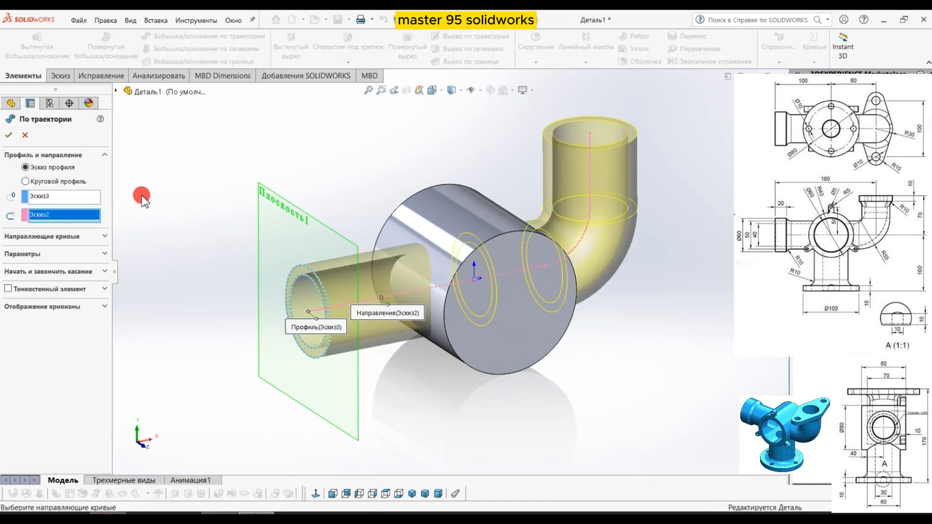
middle_click_drag(148, 254, 168, 257)
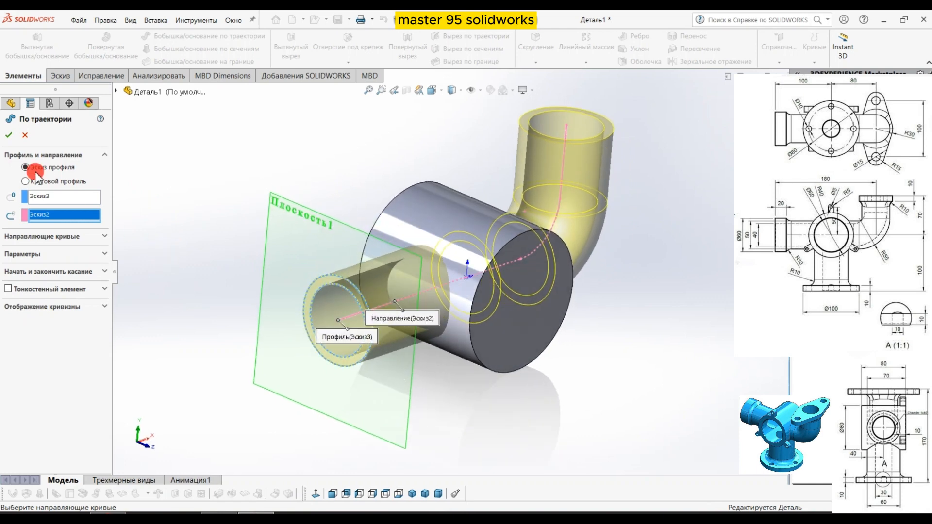
left_click(10, 137)
middle_click_drag(220, 243, 184, 253)
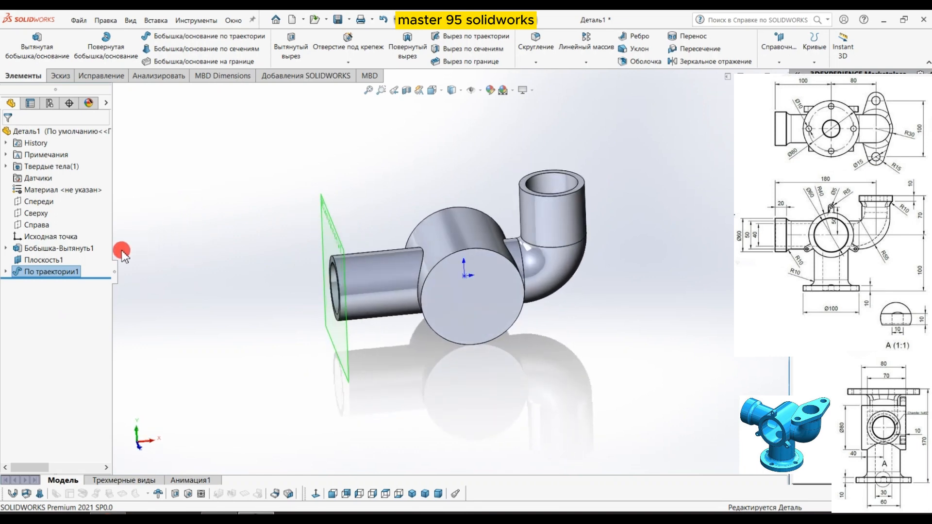
left_click(46, 259)
left_click(87, 253)
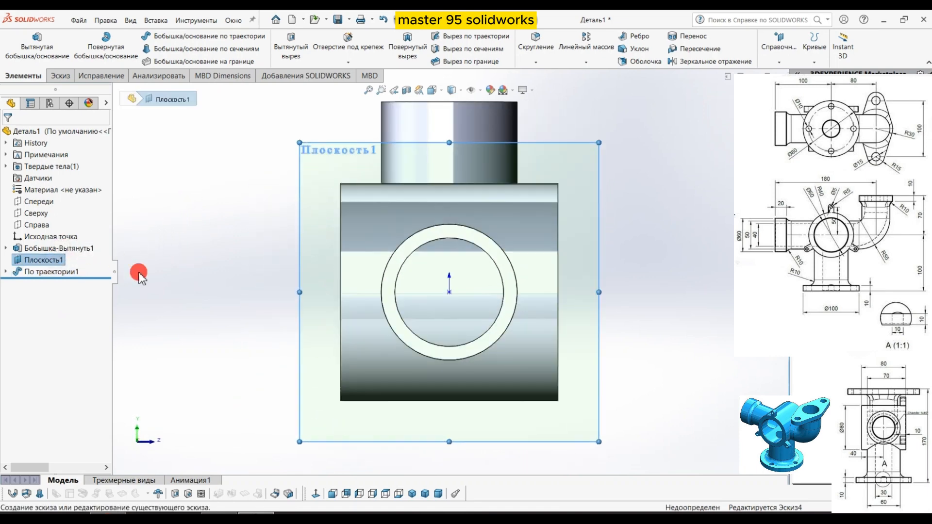
left_click(19, 46)
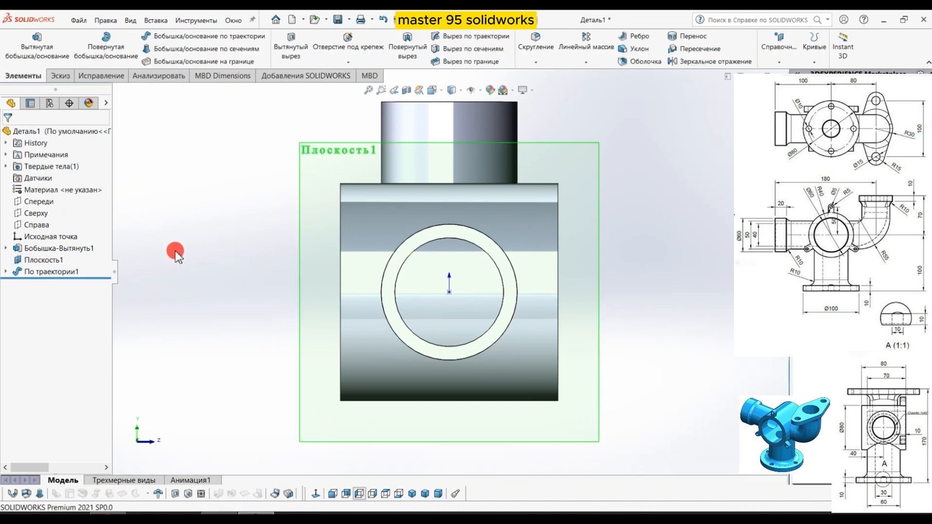
Hide the reference plane at the pipe's straight end
scroll(155, 266, "up", 2)
middle_click_drag(186, 264, 142, 261)
left_click(55, 261)
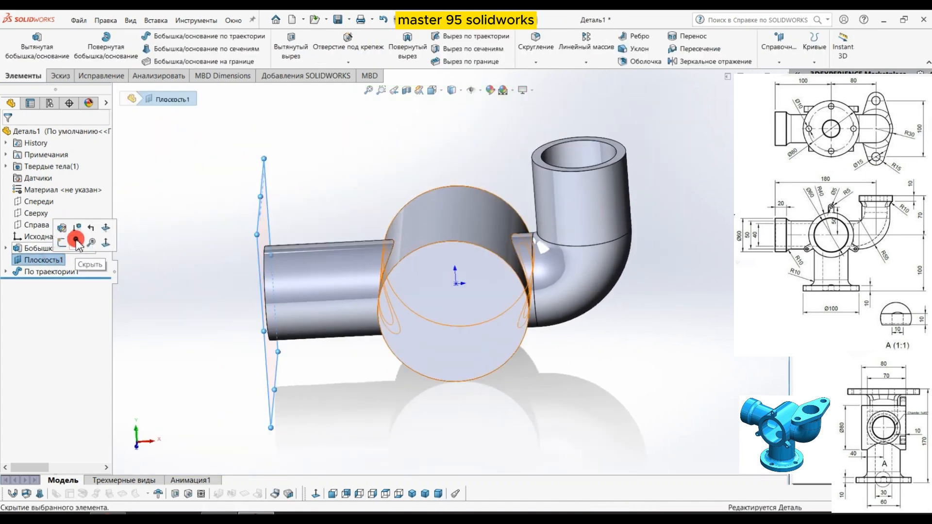
left_click(76, 241)
Sketch a vertical line about 120 mm long straight down from the origin on the front plane
left_click(55, 201)
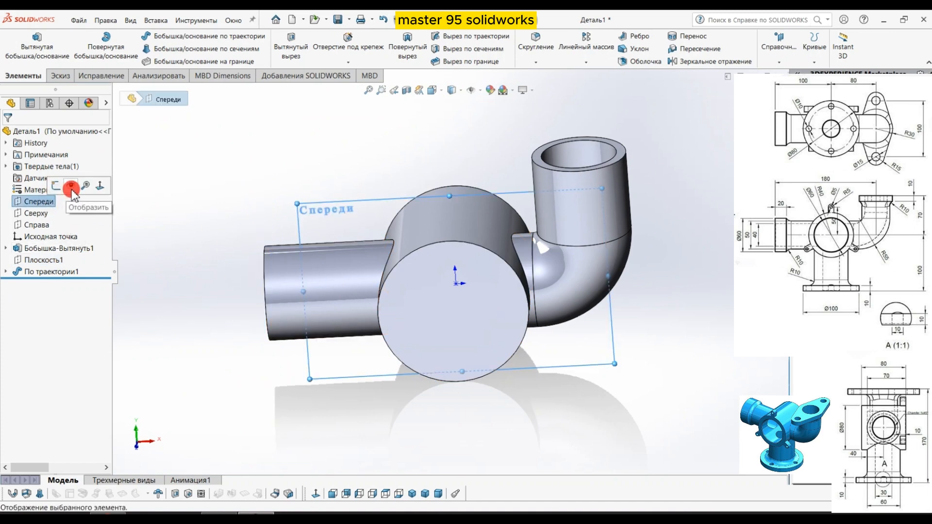
left_click(72, 190)
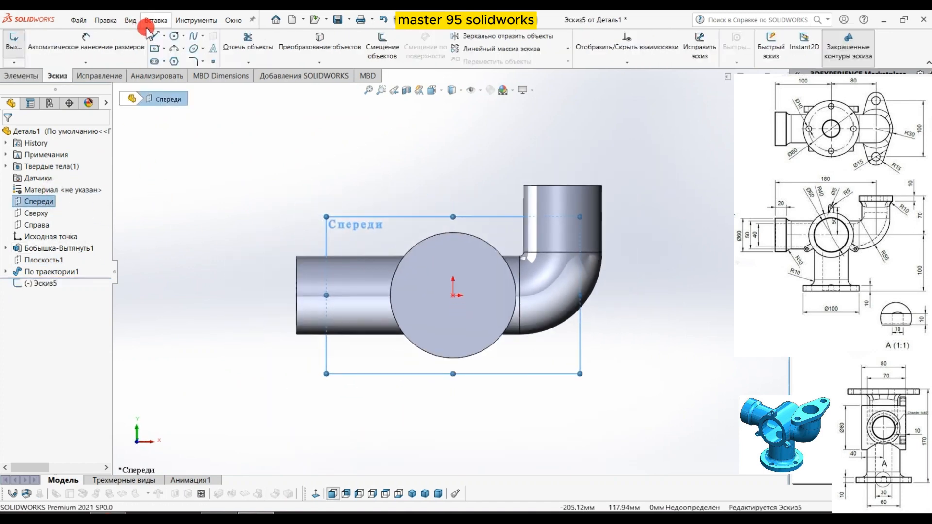
left_click(156, 40)
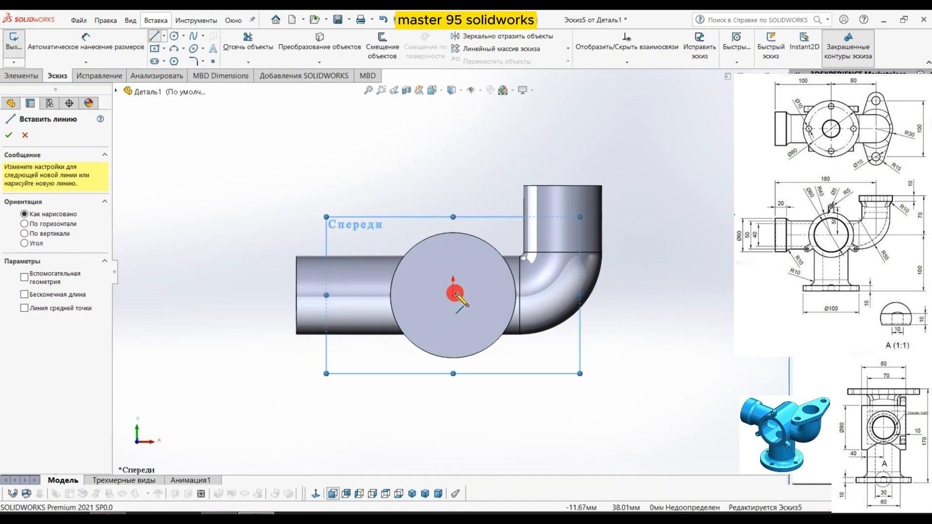
left_click(453, 297)
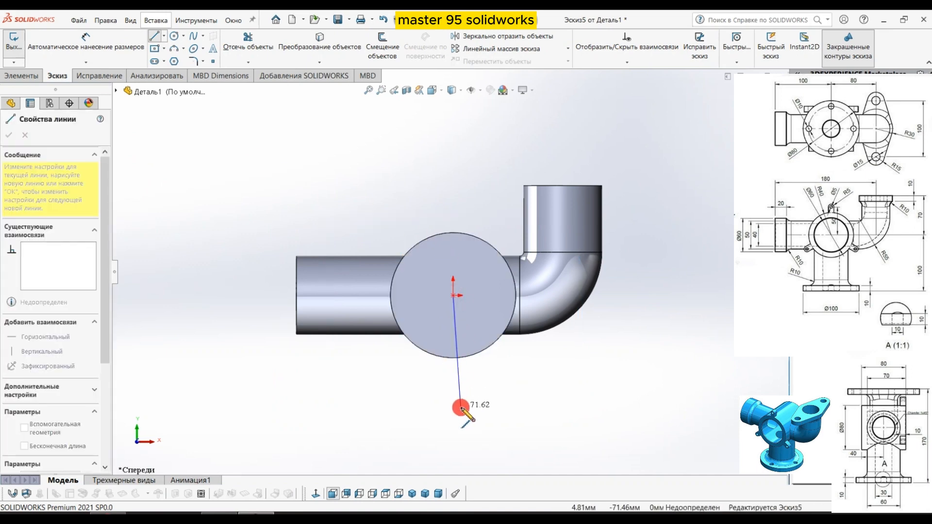
scroll(459, 405, "up", 2)
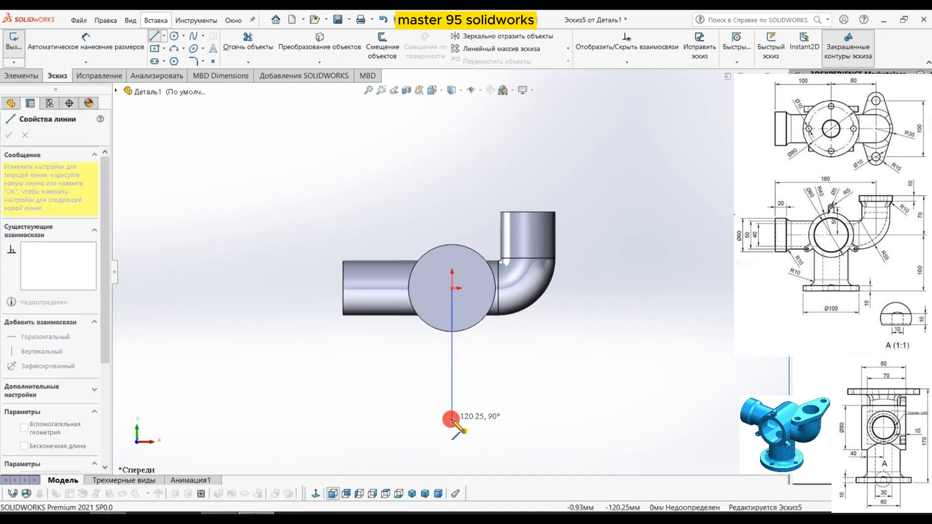
left_click(451, 420)
right_click(458, 416)
left_click(460, 416)
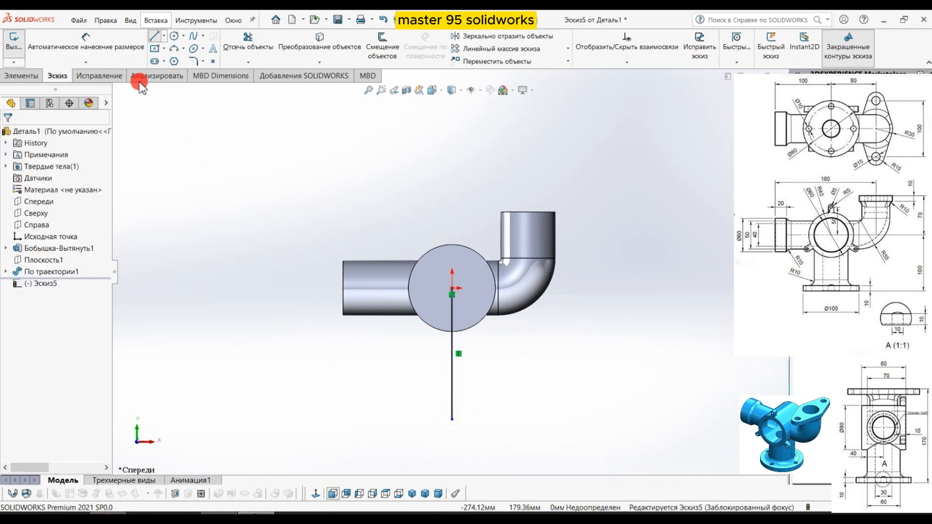
Dimension the vertical distance from the line's lower endpoint to the bent pipe's upper end edge as 170 mm
left_click(104, 48)
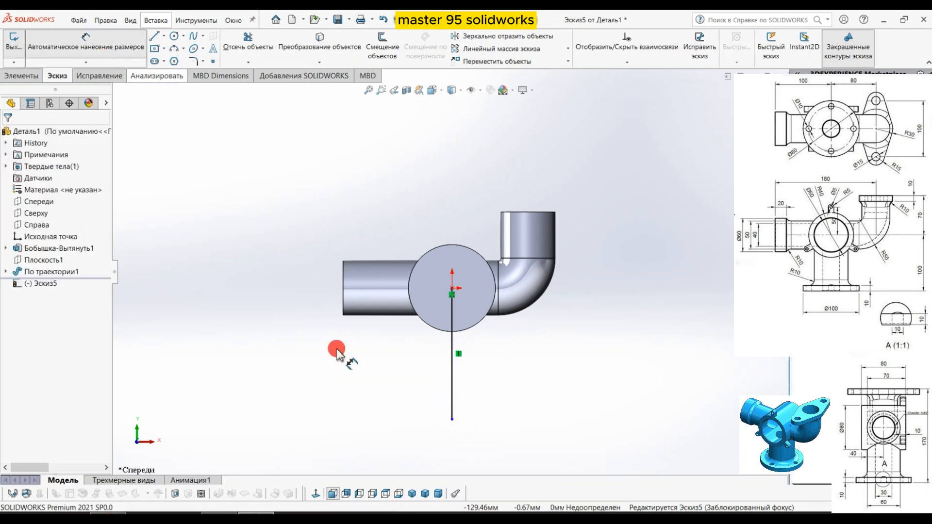
left_click(452, 420)
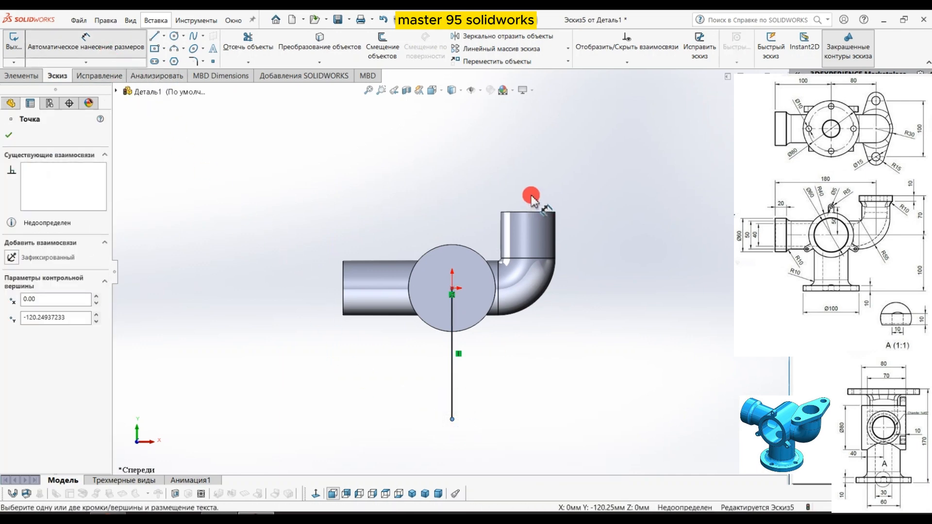
left_click(527, 212)
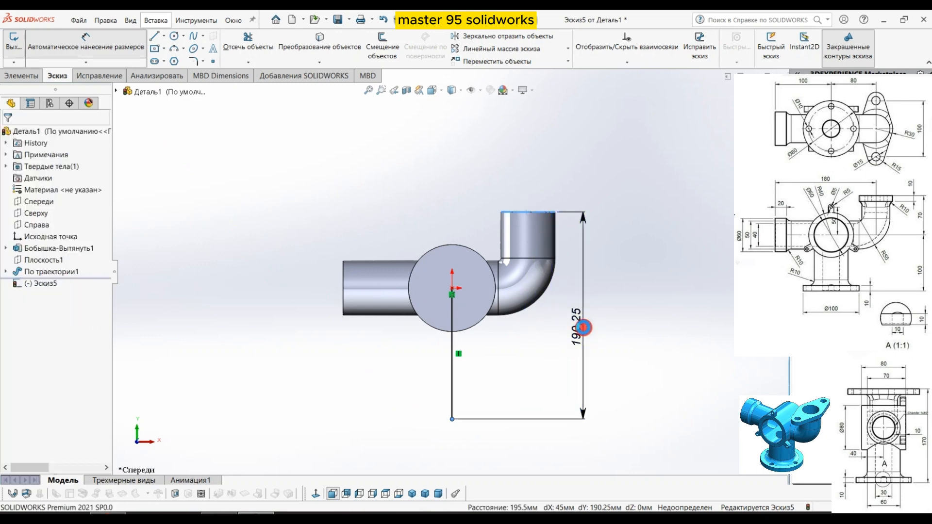
left_click(587, 322)
type("170")
key("Return")
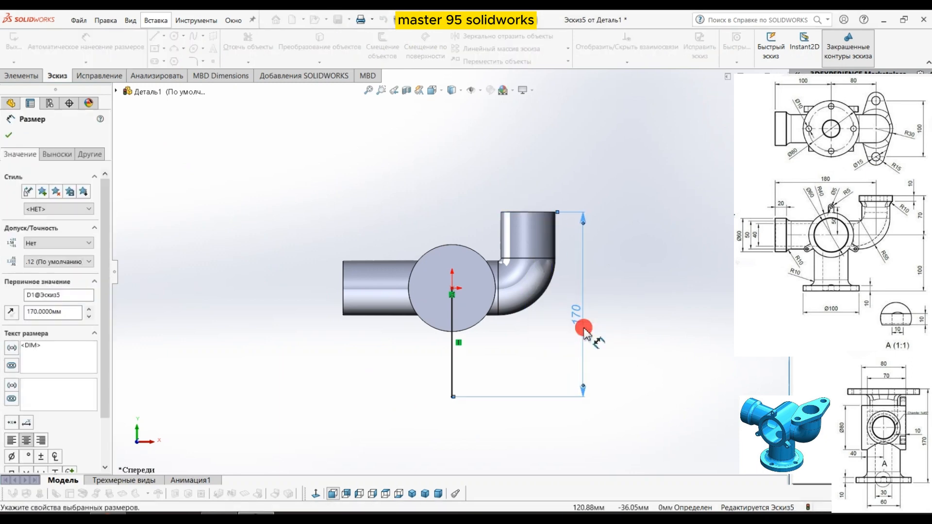
Close the line sketch and create a reference plane perpendicular to the vertical line through its lower endpoint
left_click(10, 142)
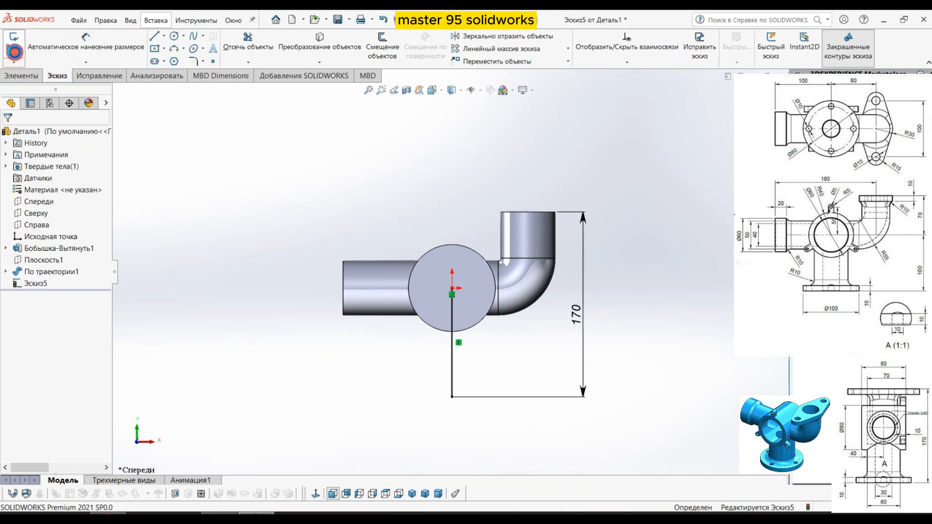
left_click(14, 41)
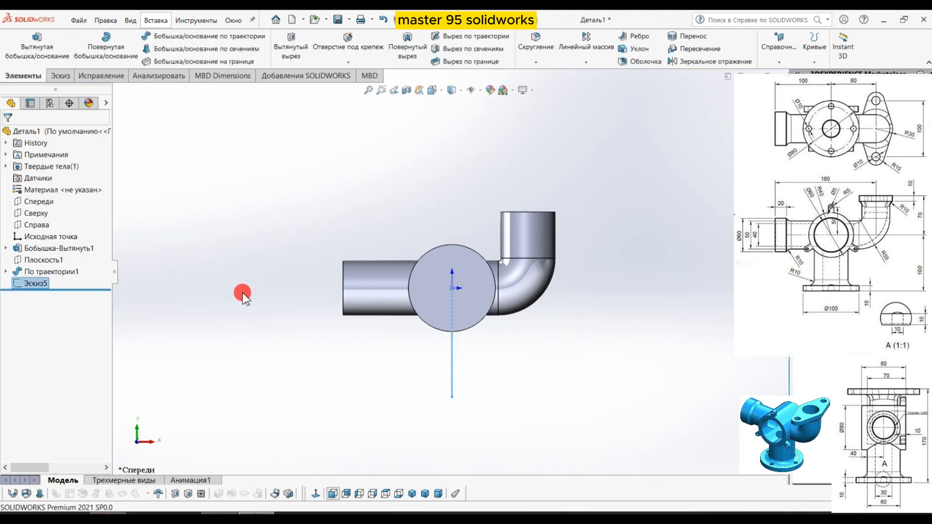
left_click(788, 66)
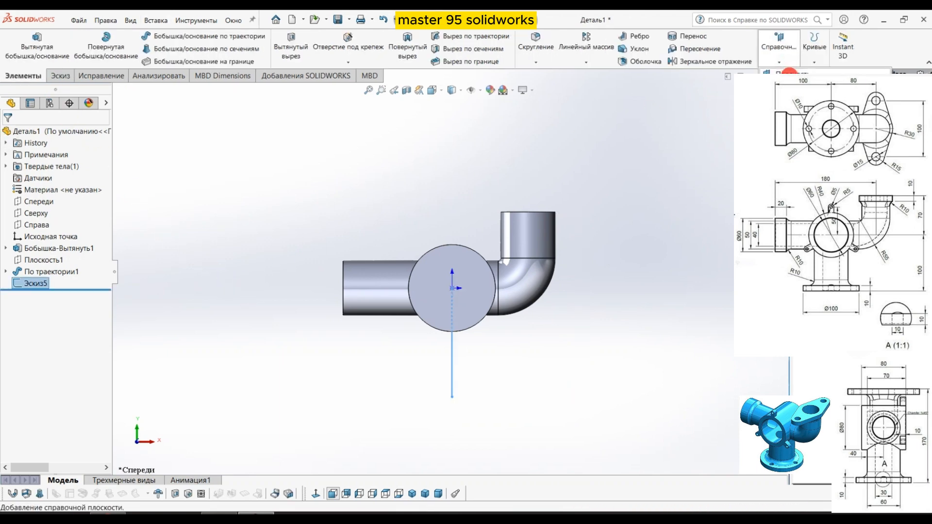
left_click(788, 73)
scroll(487, 376, "down", 4)
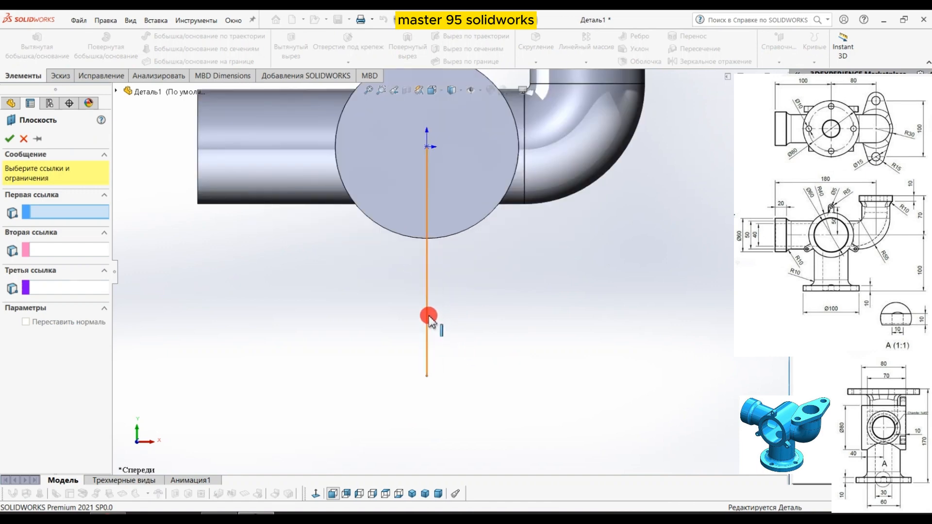
left_click(428, 316)
left_click(428, 376)
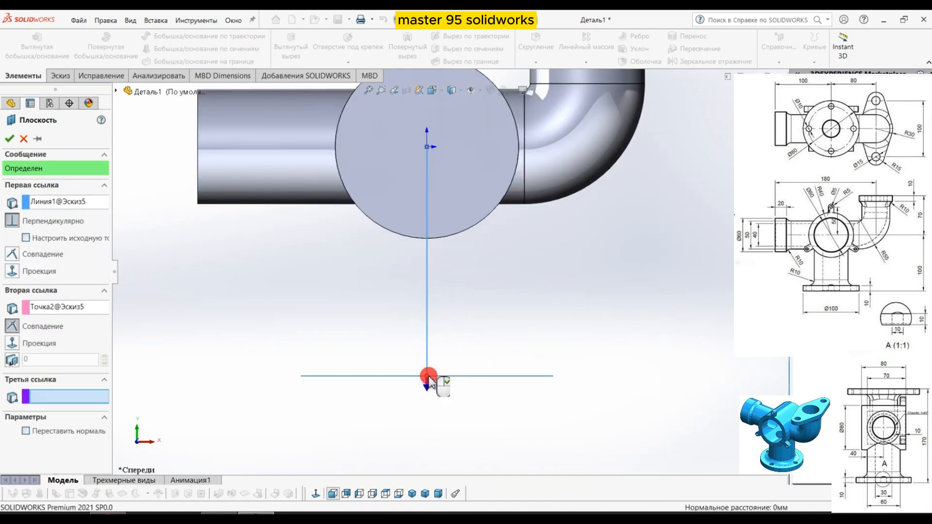
right_click(428, 381)
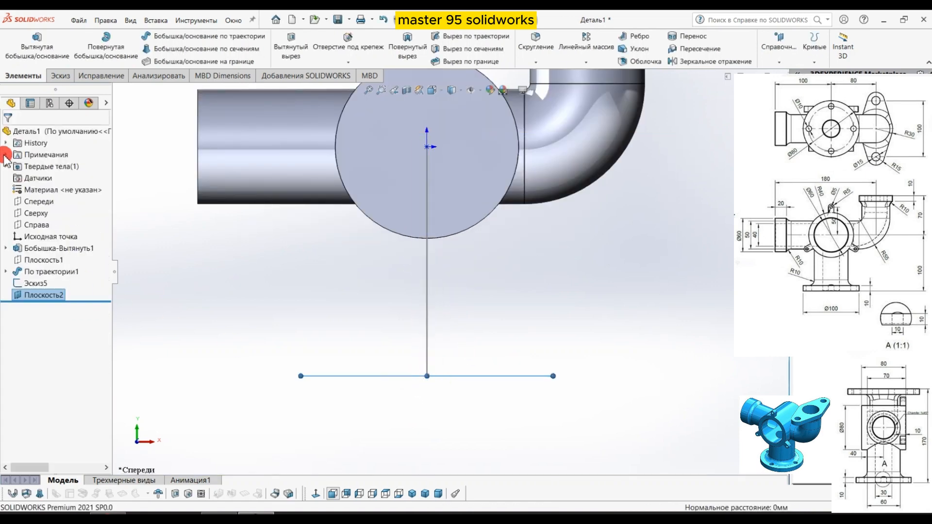
On the new plane, sketch two concentric circles centred on the origin, about 100 mm and 42 mm in diameter
right_click(49, 295)
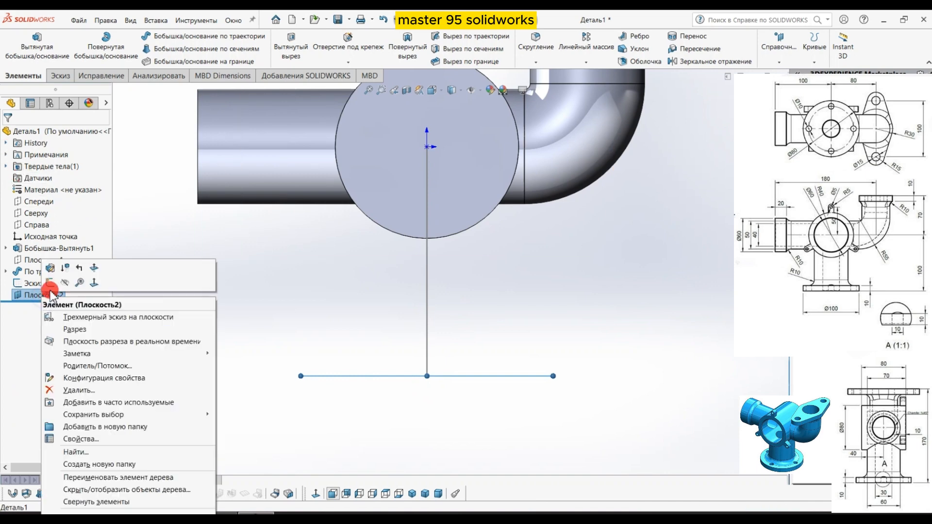
left_click(51, 281)
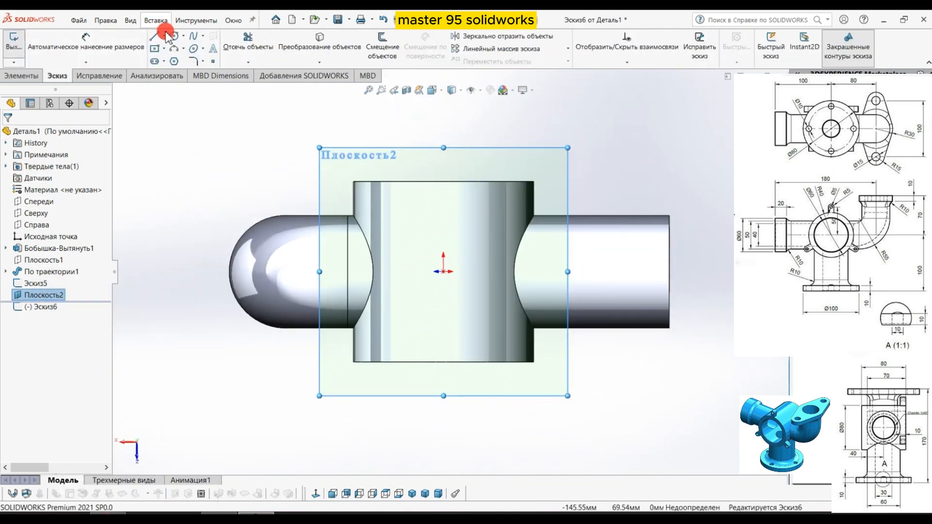
left_click(173, 37)
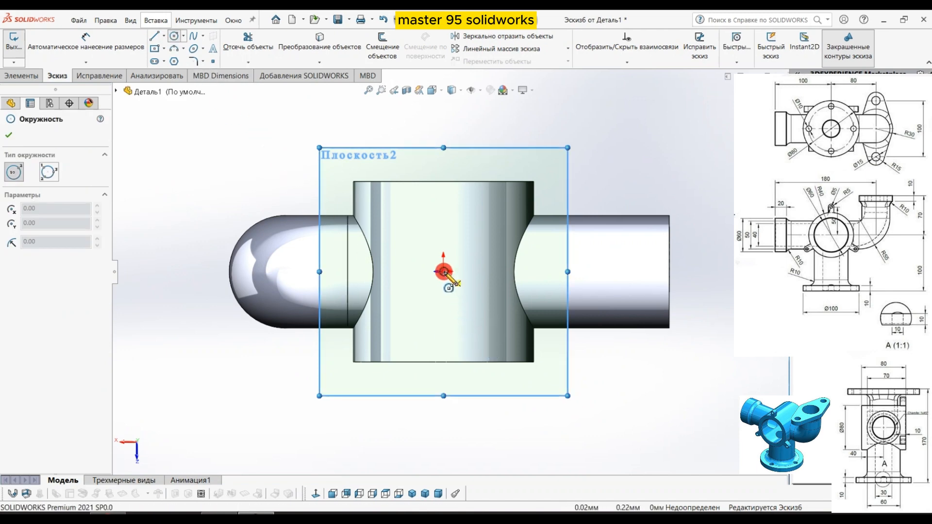
left_click_drag(443, 272, 538, 333)
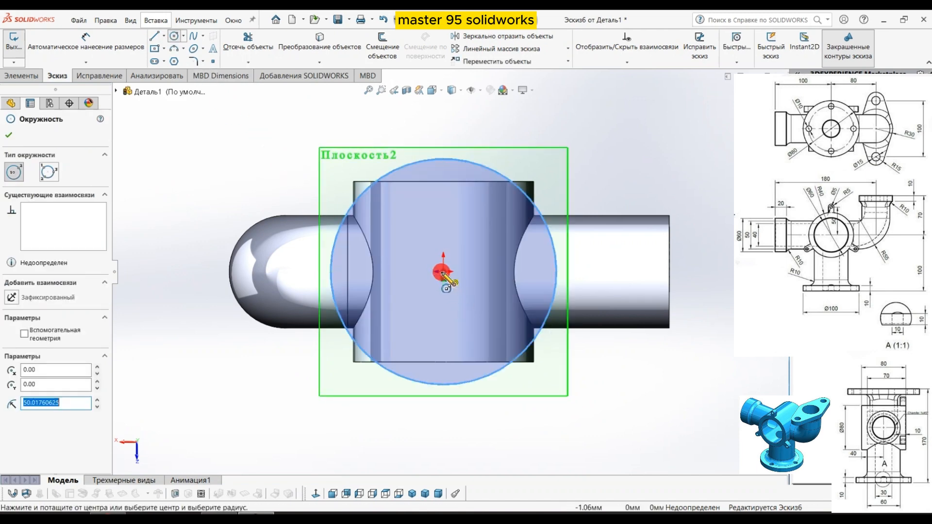
left_click_drag(443, 271, 485, 294)
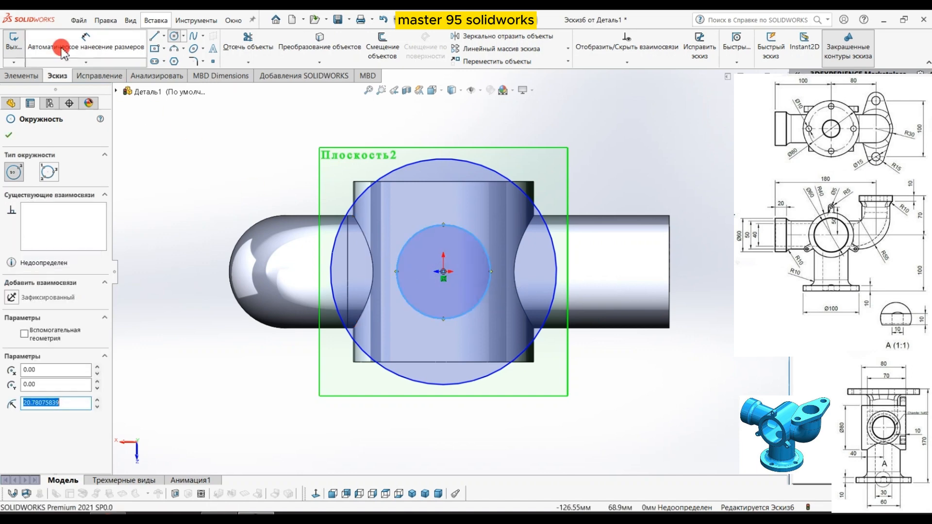
Dimension the outer circle's diameter as 60 mm
left_click(61, 46)
left_click(534, 205)
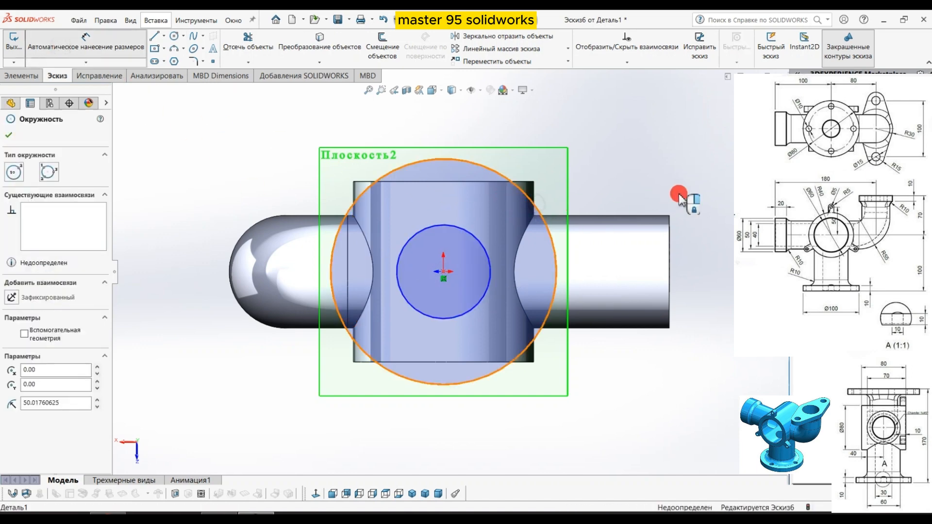
left_click(680, 194)
type("60")
key("Return")
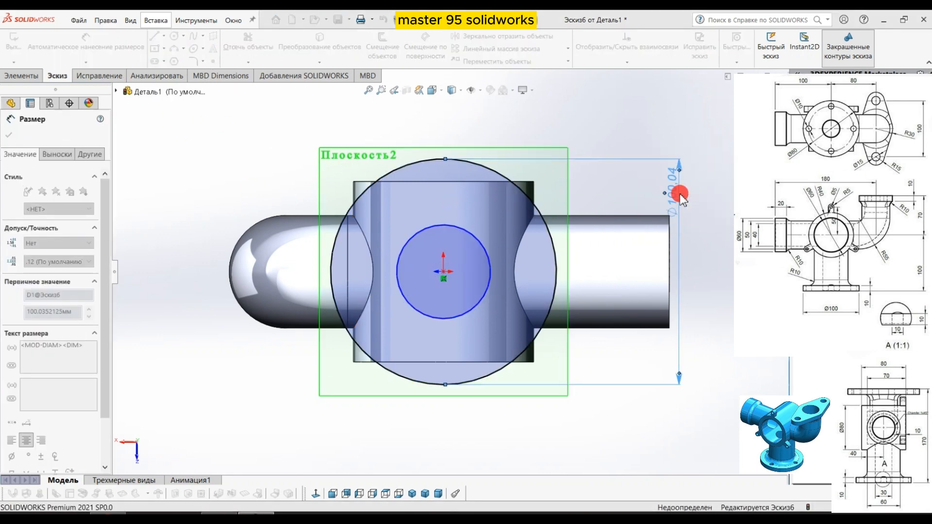
Dimension the inner circle's diameter as 30 mm and close the profile sketch
left_click(490, 265)
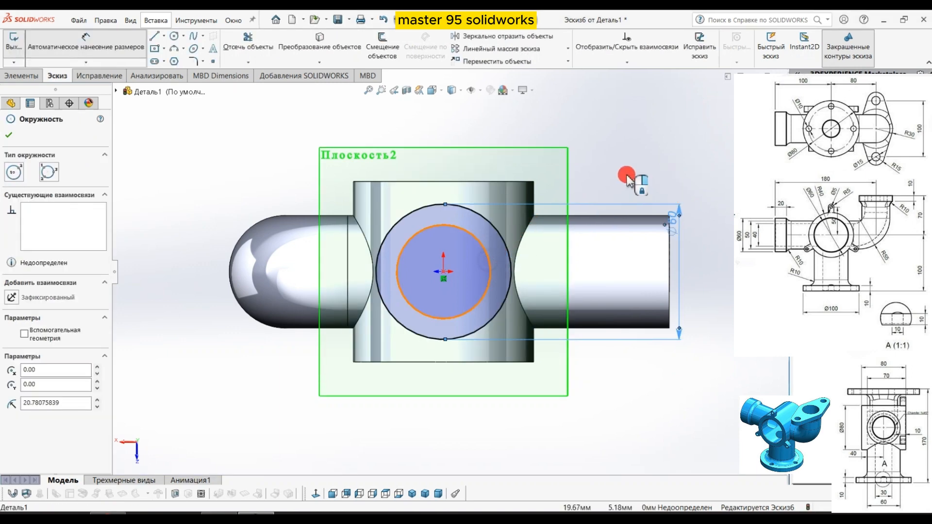
left_click(628, 175)
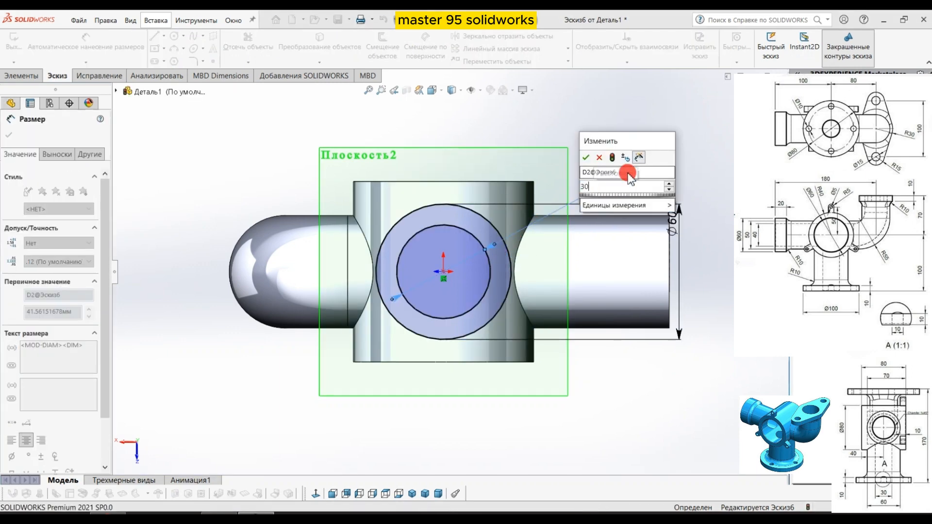
type("30")
key("Return")
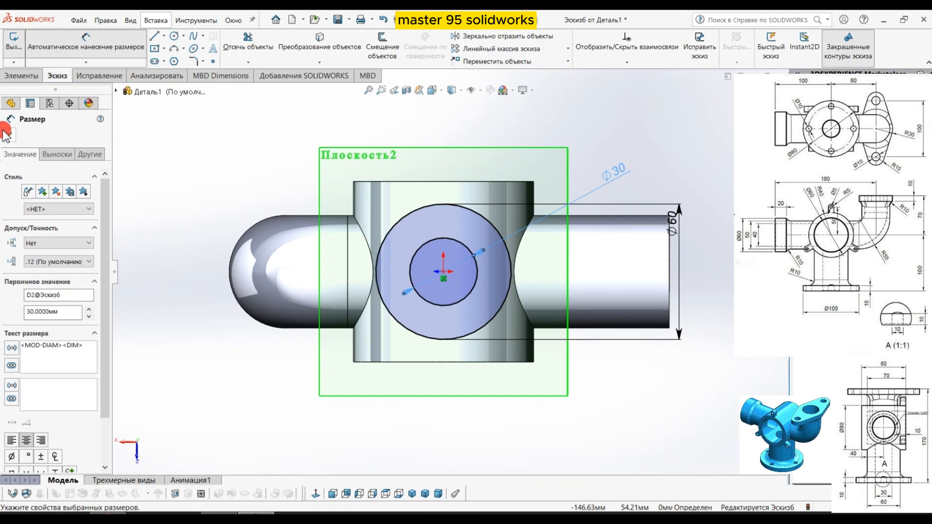
left_click(7, 133)
left_click(13, 41)
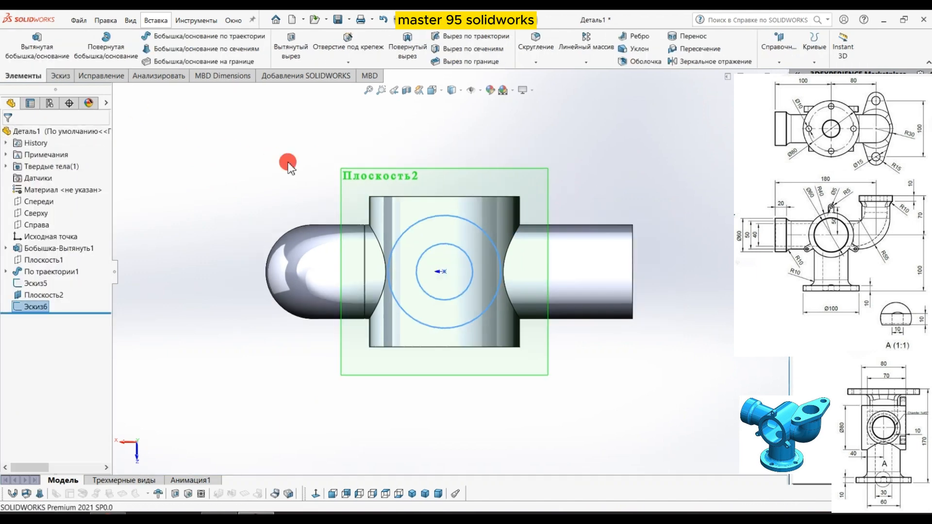
Sweep the two-circle profile along the vertical line as a solid boss to form the lower branch pipe
middle_click_drag(258, 230, 275, 379)
middle_click_drag(201, 319, 233, 270)
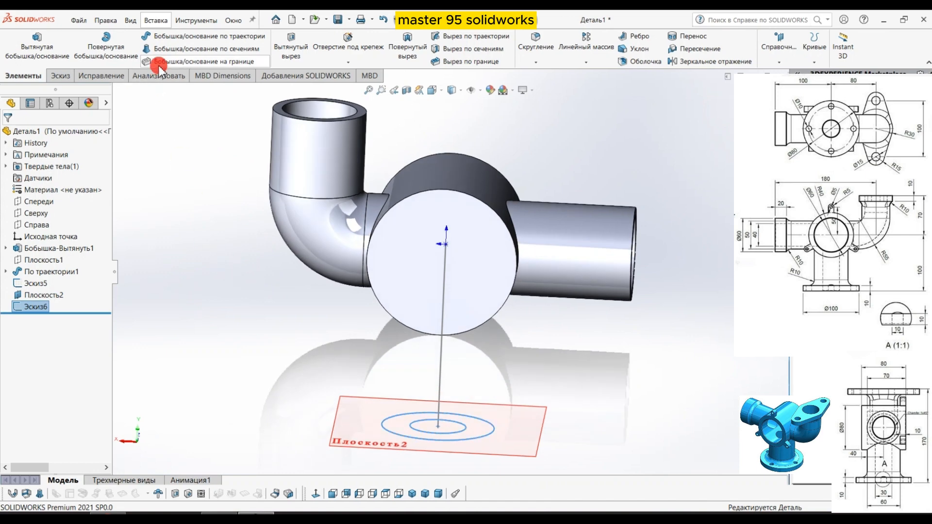
left_click(168, 38)
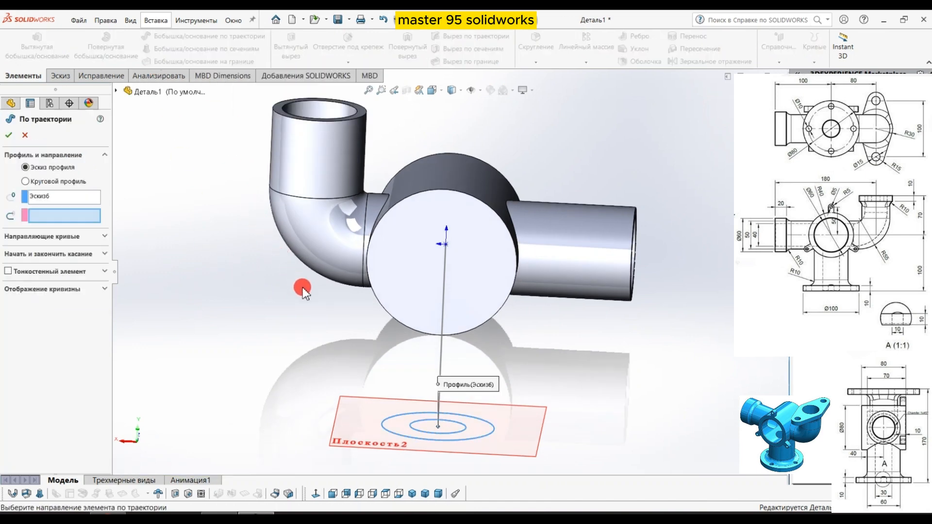
left_click(441, 361)
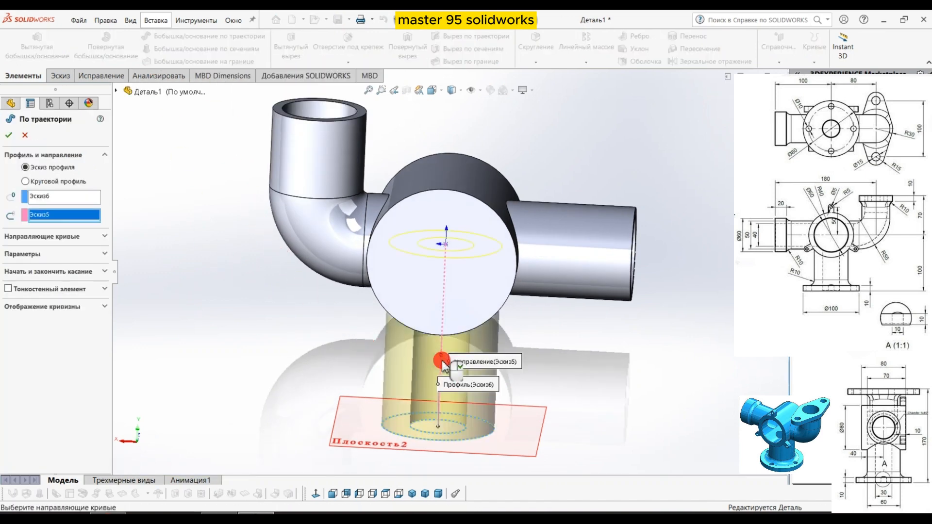
left_click(5, 134)
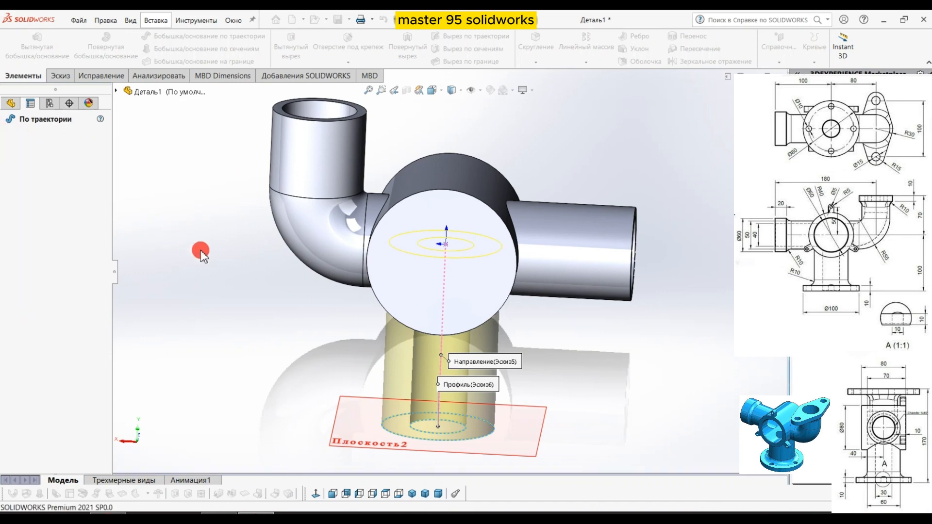
middle_click_drag(202, 203, 208, 250)
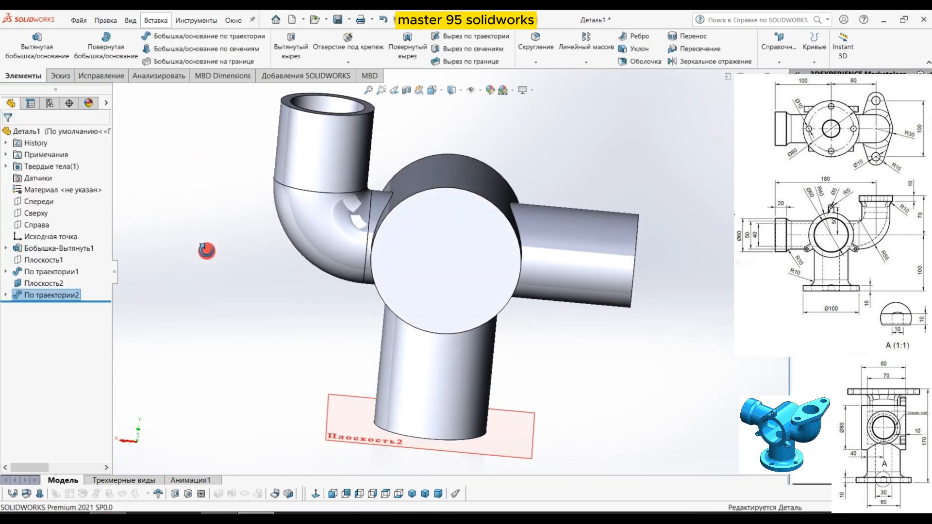
Sketch a circle about 55 mm in diameter, centred on the origin, on the central cylinder's flat end face
left_click(427, 263)
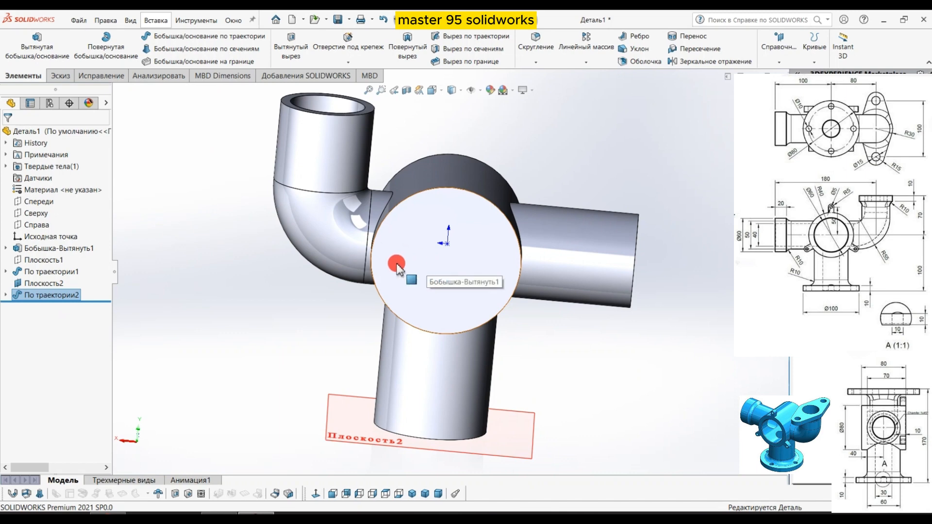
mouse_move(378, 265)
middle_mouse_down()
mouse_move(420, 267)
mouse_move(356, 270)
middle_mouse_up()
left_click(423, 252)
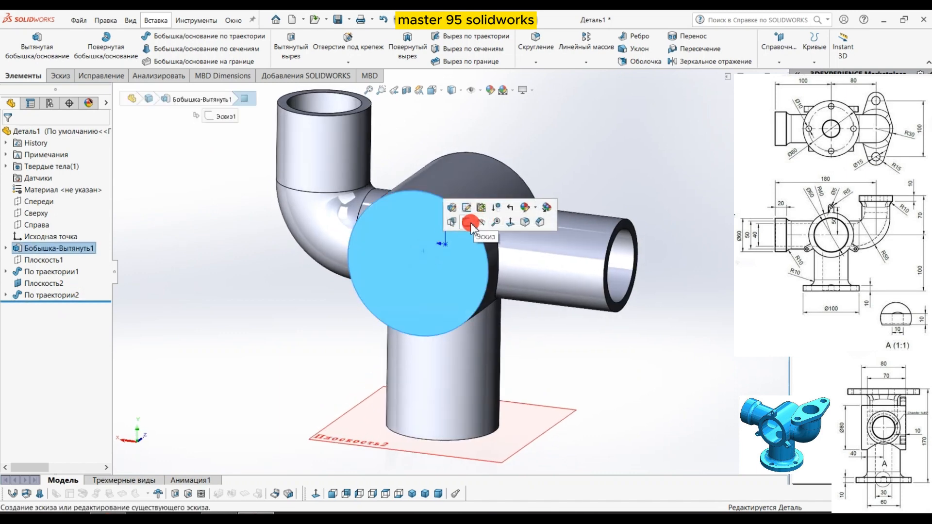
left_click(480, 209)
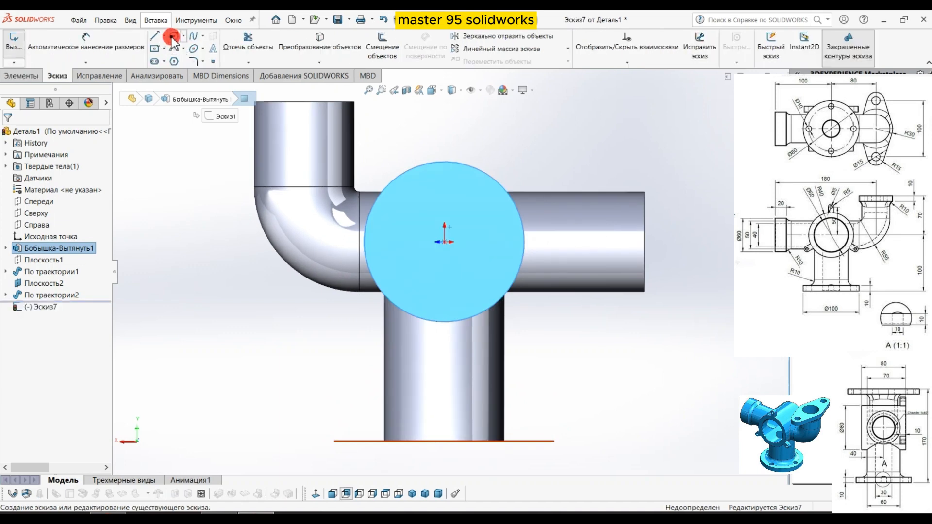
left_click(173, 38)
left_click_drag(444, 241, 490, 273)
Dimension the circle's diameter as 60 mm and close the sketch
left_click(123, 62)
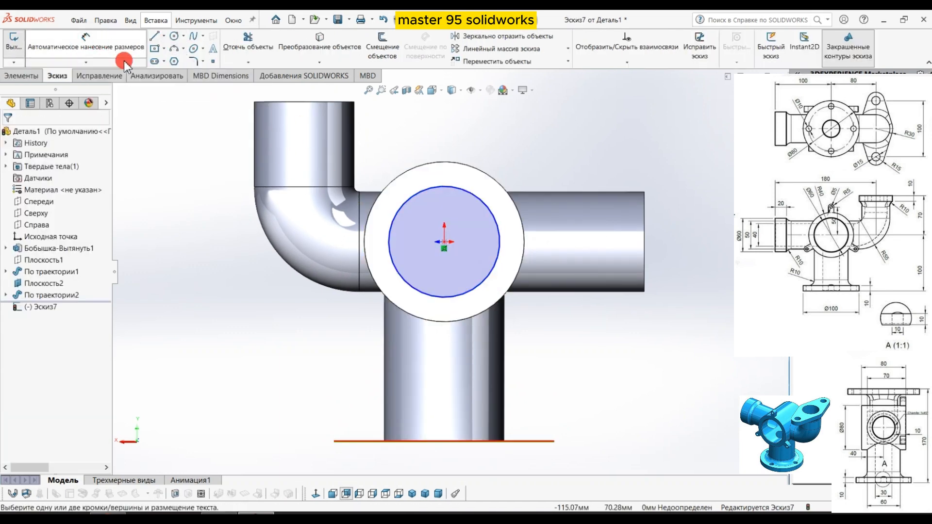
left_click(454, 194)
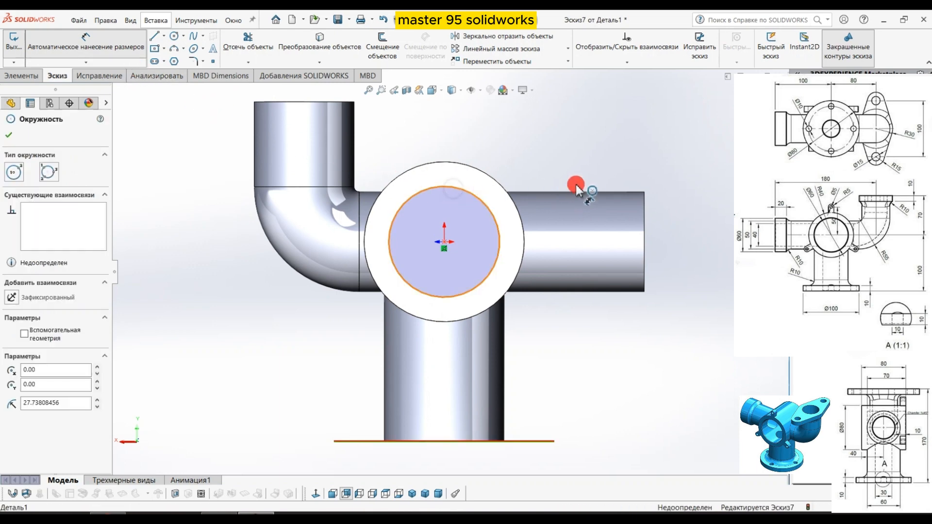
left_click(574, 167)
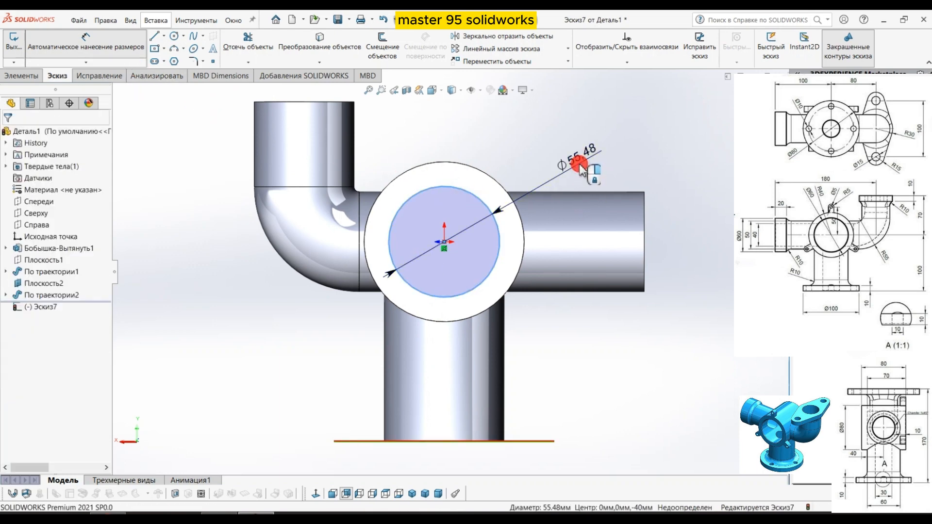
type("60")
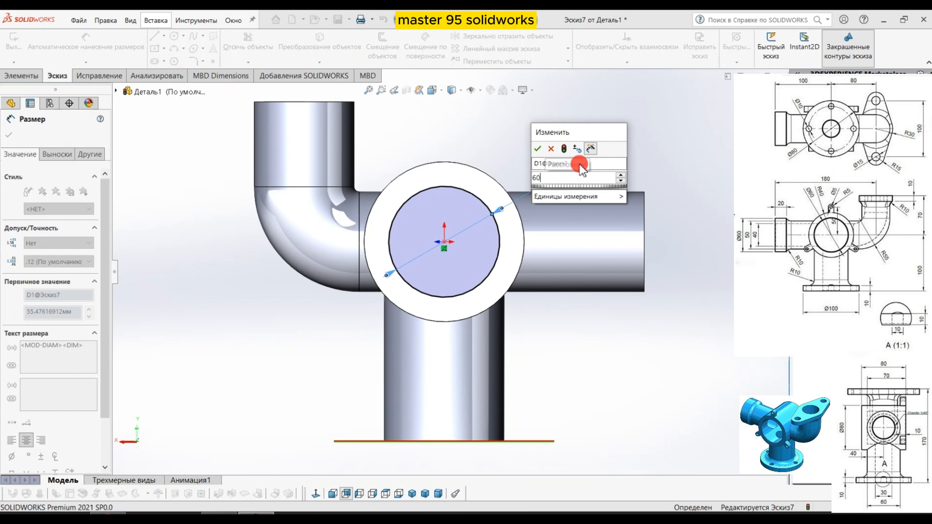
key("Return")
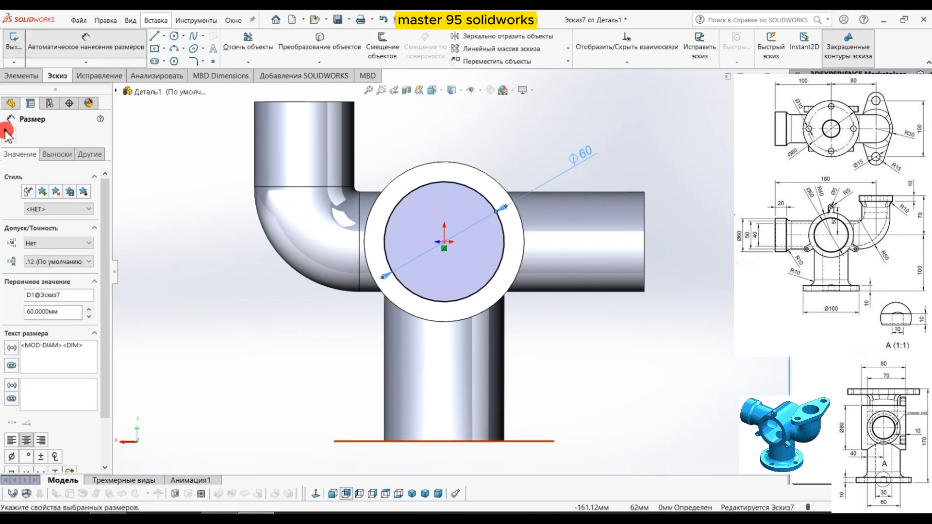
left_click(7, 130)
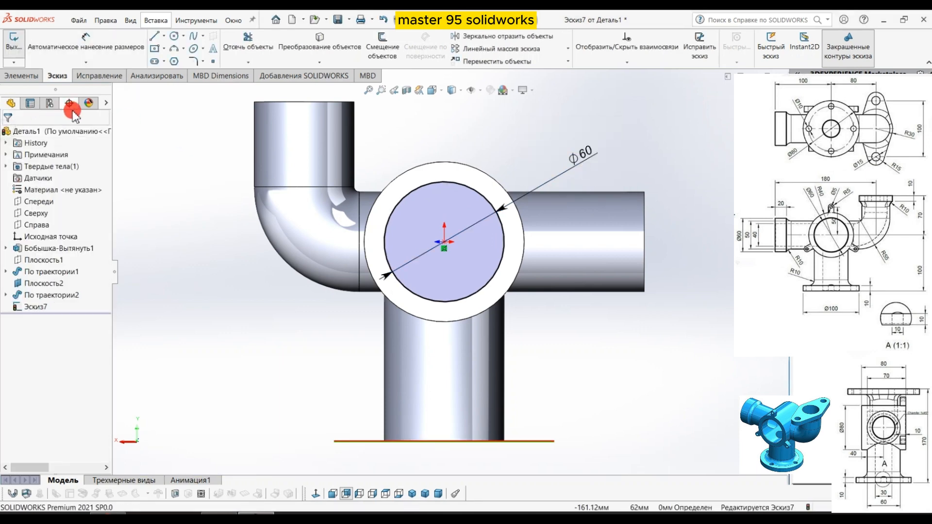
left_click(14, 41)
Cut the 60 mm circle through all of the central cylinder with an extruded cut
left_click(291, 46)
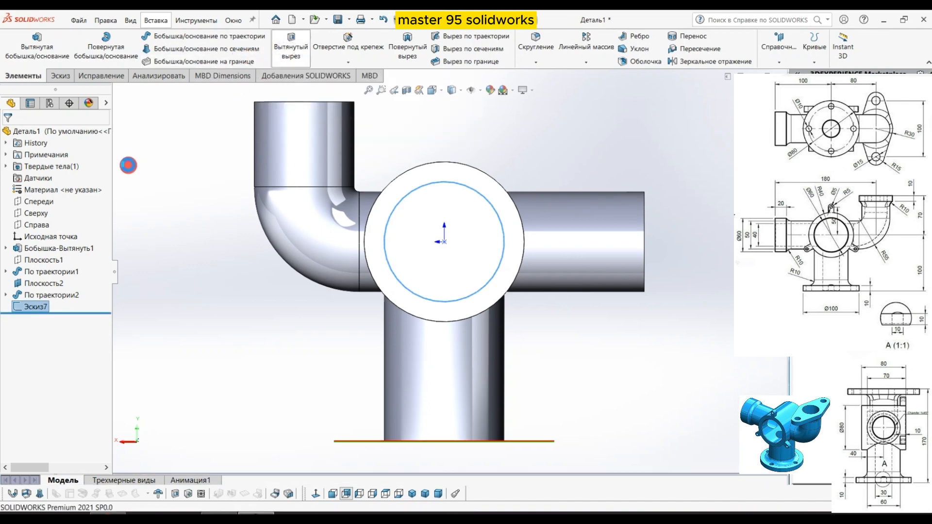
left_click(50, 203)
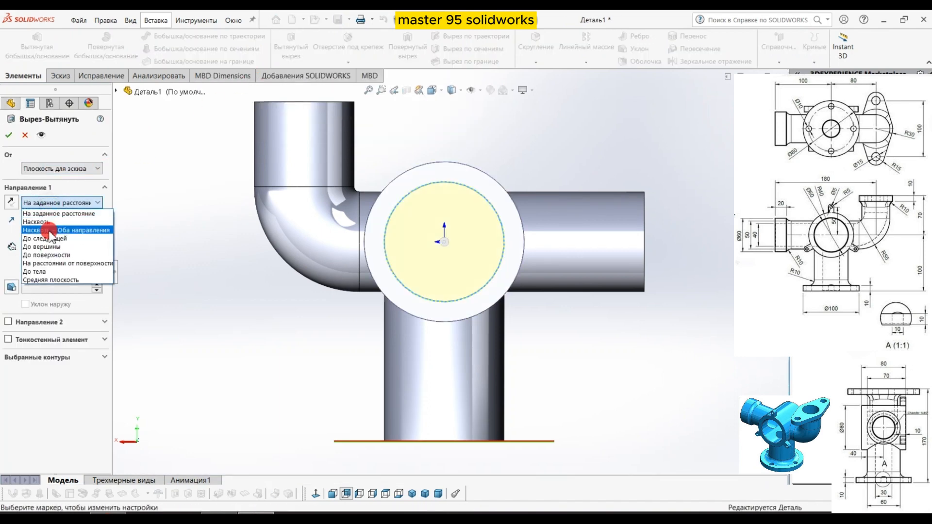
left_click(46, 223)
left_click(9, 136)
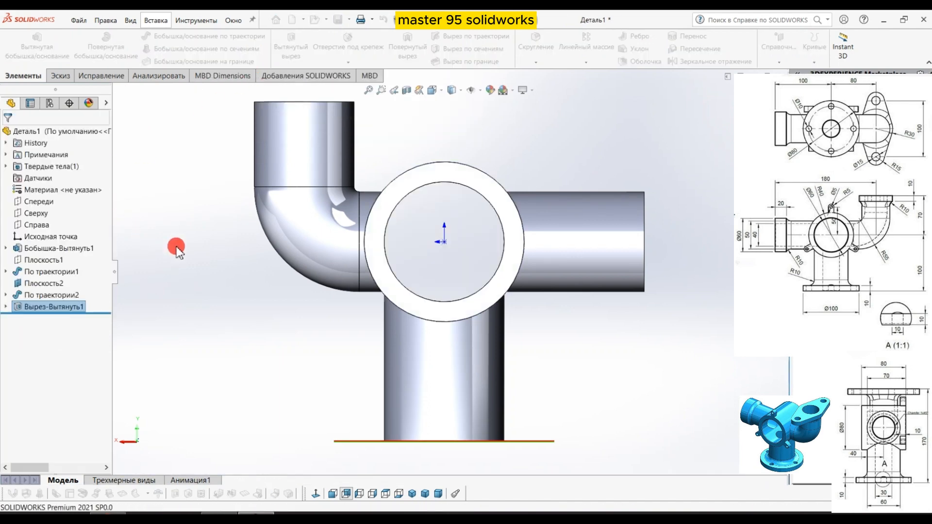
mouse_move(171, 259)
middle_mouse_down()
mouse_move(165, 316)
mouse_move(194, 267)
mouse_move(231, 255)
mouse_move(212, 298)
mouse_move(149, 279)
mouse_move(155, 286)
mouse_move(192, 264)
mouse_move(193, 202)
mouse_move(193, 275)
mouse_move(176, 295)
mouse_move(174, 264)
mouse_move(182, 272)
middle_mouse_up()
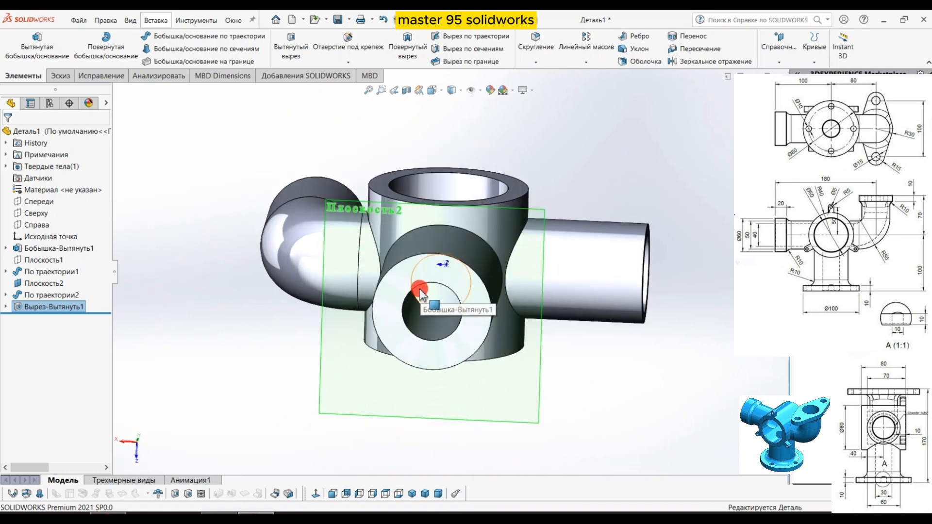
Start a sketch on the lower branch's end face, convert its inner circular edge into sketch geometry, and close the sketch
left_click(426, 277)
left_click(449, 255)
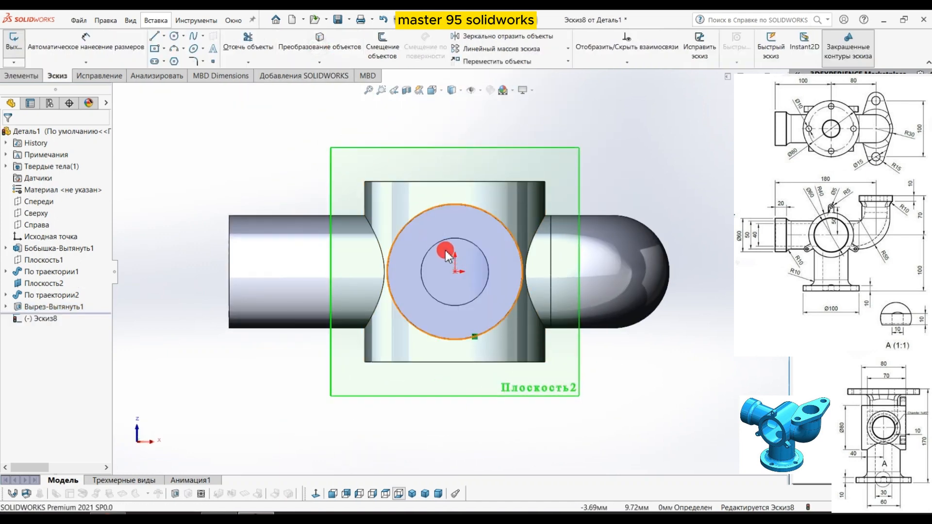
left_click(438, 245)
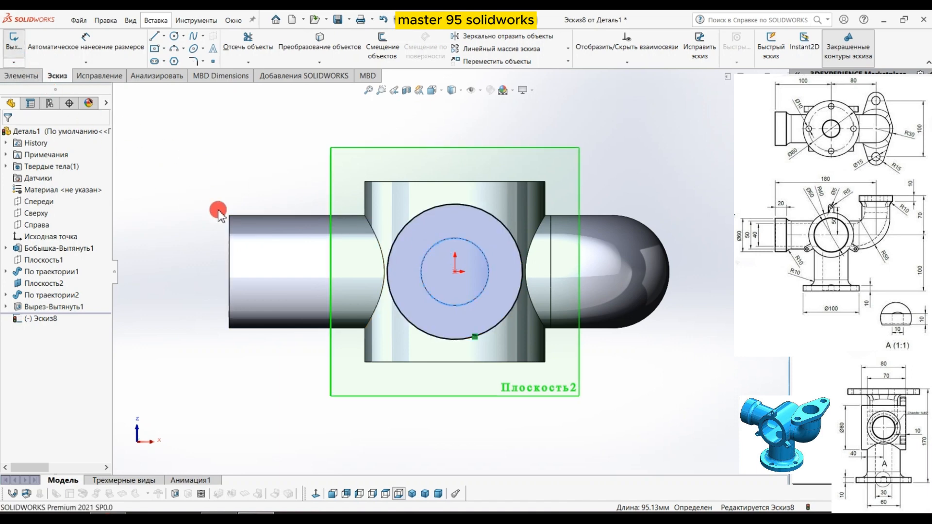
left_click(319, 43)
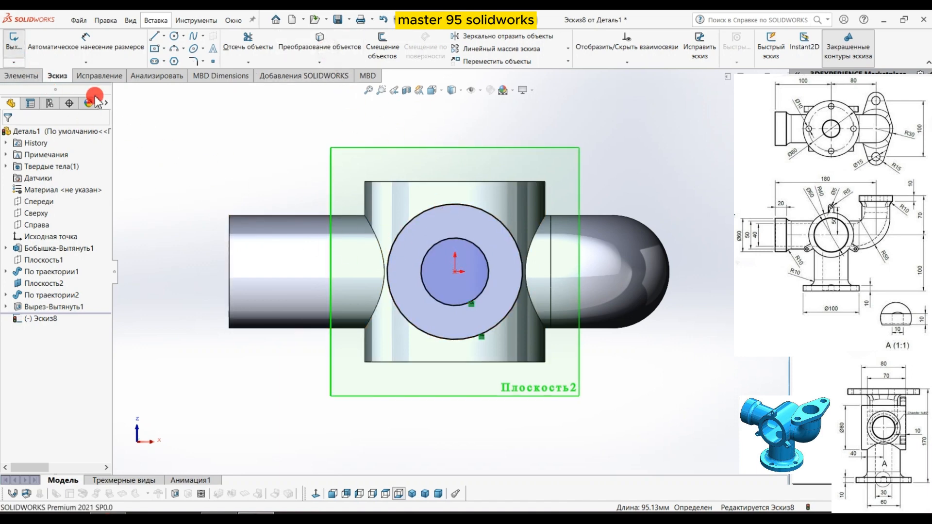
left_click(10, 45)
middle_click_drag(249, 197, 248, 269)
left_click(162, 235)
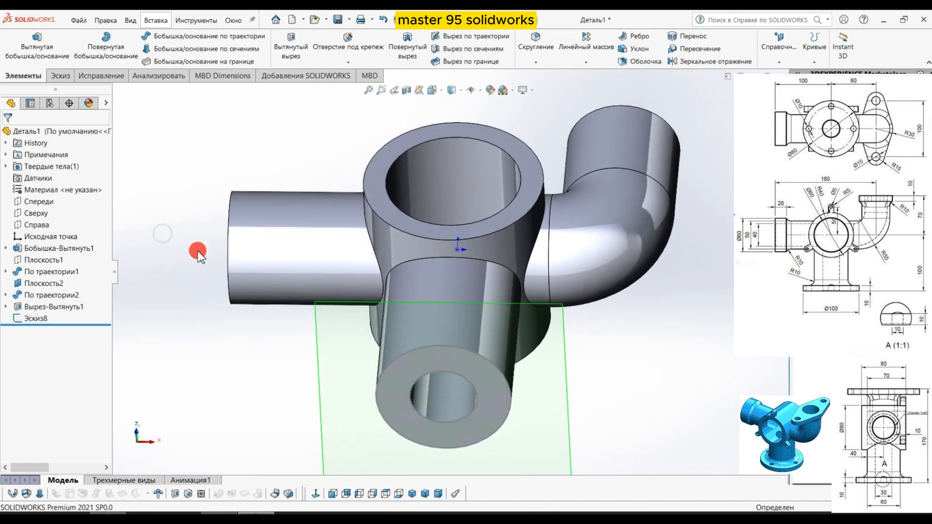
Cut the converted circle 80 mm up through the lower branch into the central bore with an extruded cut
left_click(435, 373)
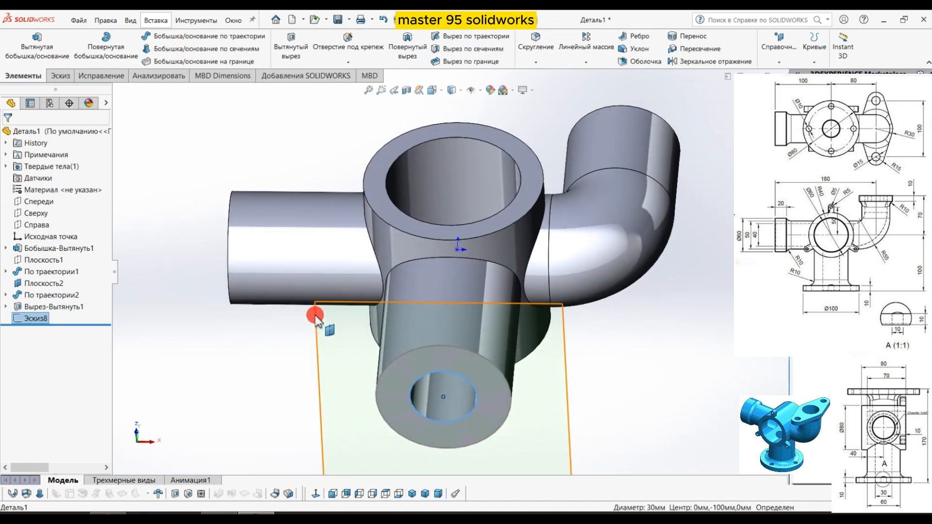
left_click(291, 48)
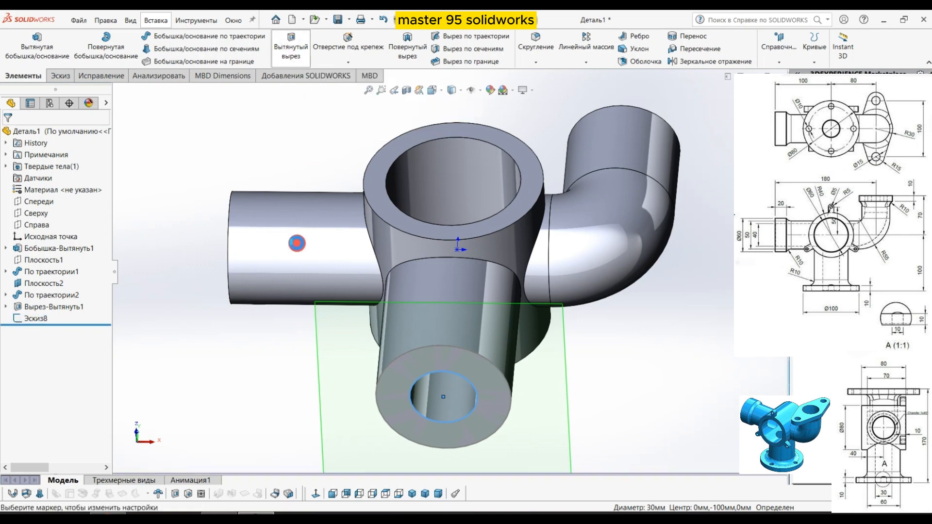
middle_click_drag(263, 307, 243, 339)
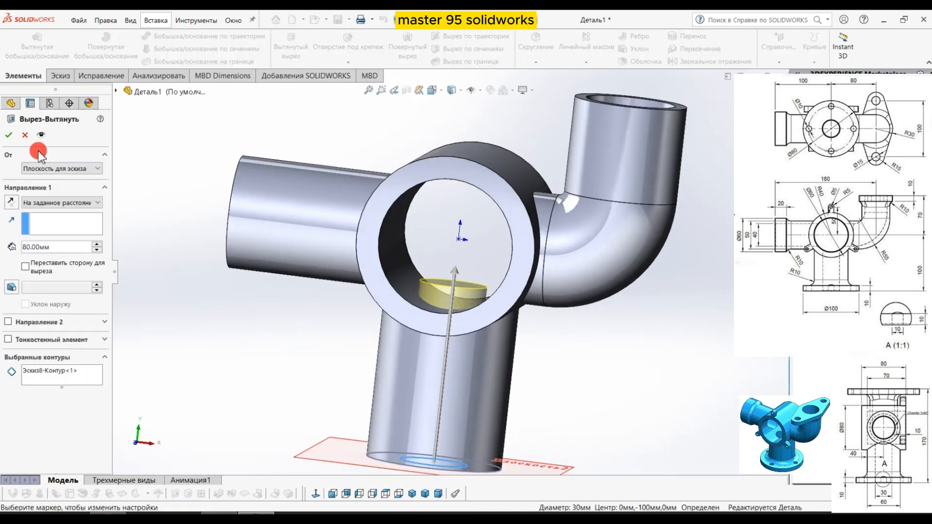
left_click(10, 139)
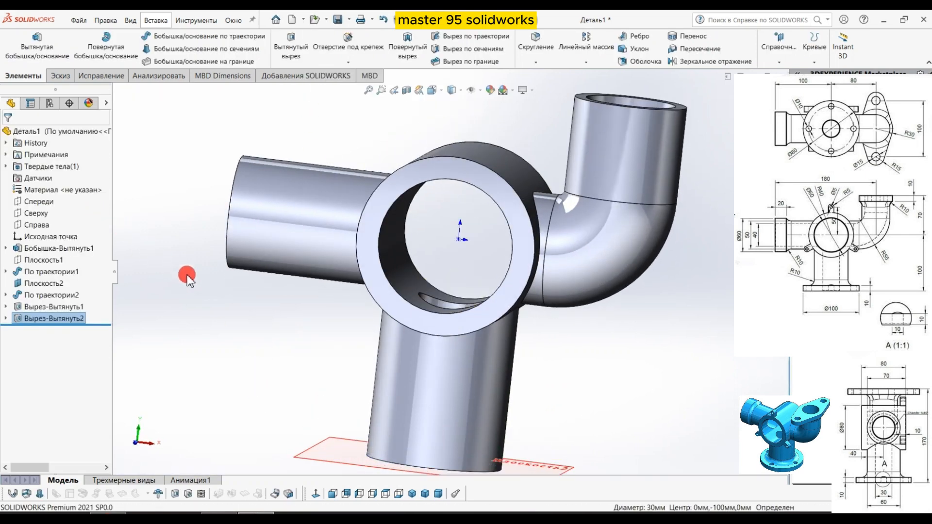
Sketch on the straight horizontal pipe's open end face, converting its inner circular edge, and close the sketch
middle_click_drag(187, 272, 277, 377)
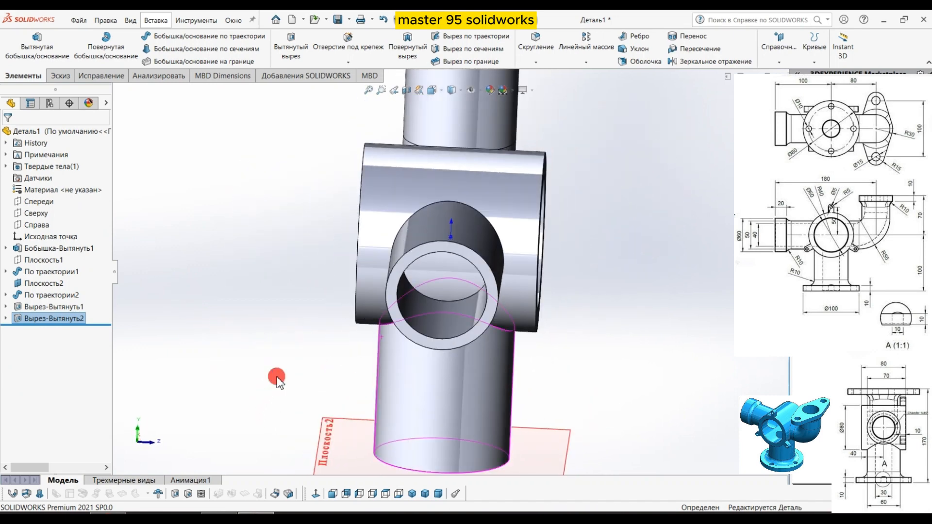
key("f")
scroll(427, 262, "down", 3)
left_click(443, 280)
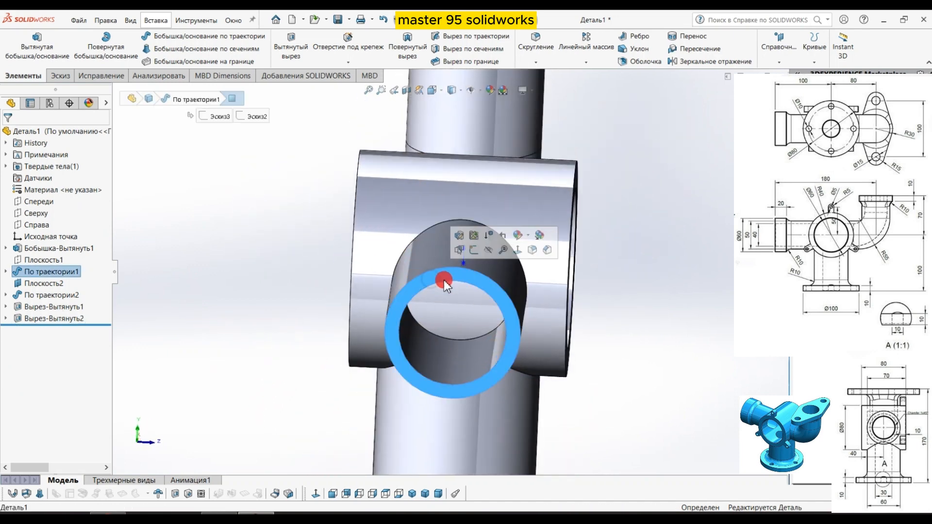
left_click(474, 258)
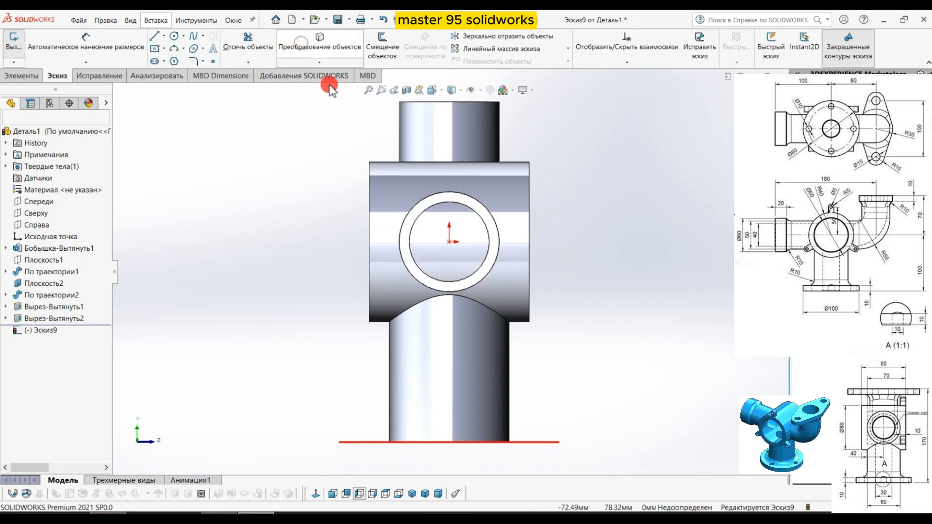
left_click(431, 209)
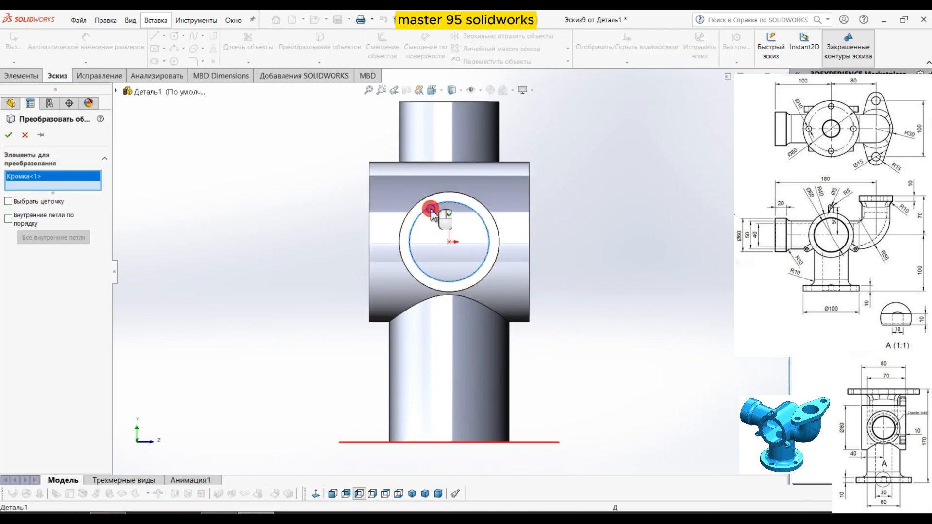
right_click(431, 209)
left_click(18, 45)
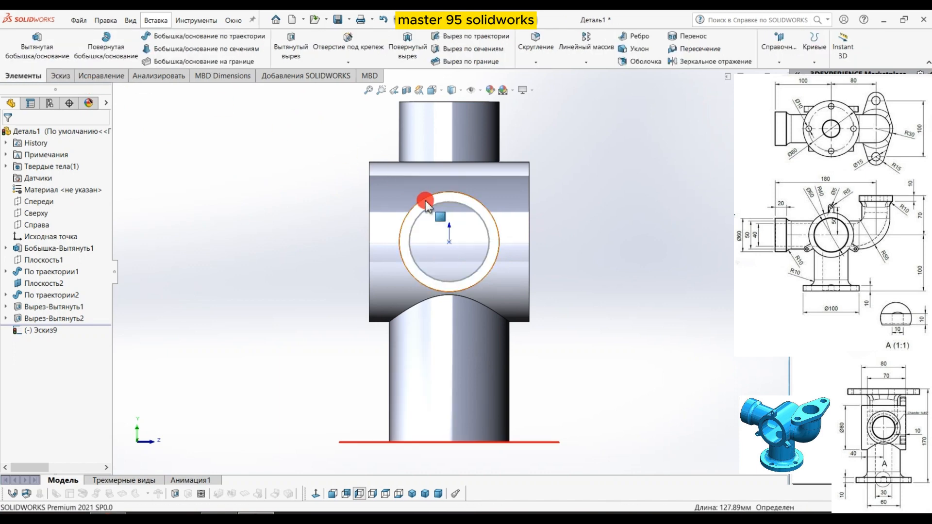
Cut the horizontal pipe's converted inner circle 130 mm deep through the central cylinder's walls with an extruded cut
scroll(298, 284, "up", 2)
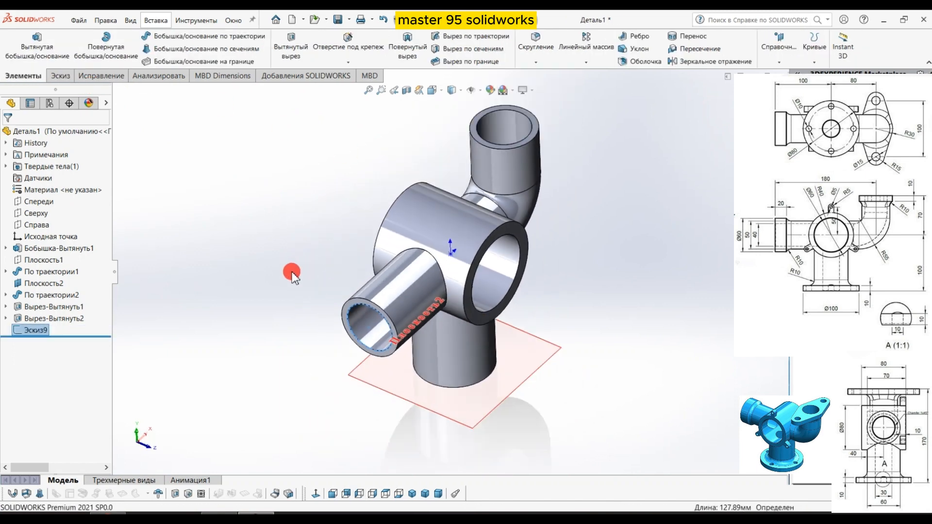
middle_click_drag(290, 275, 262, 254)
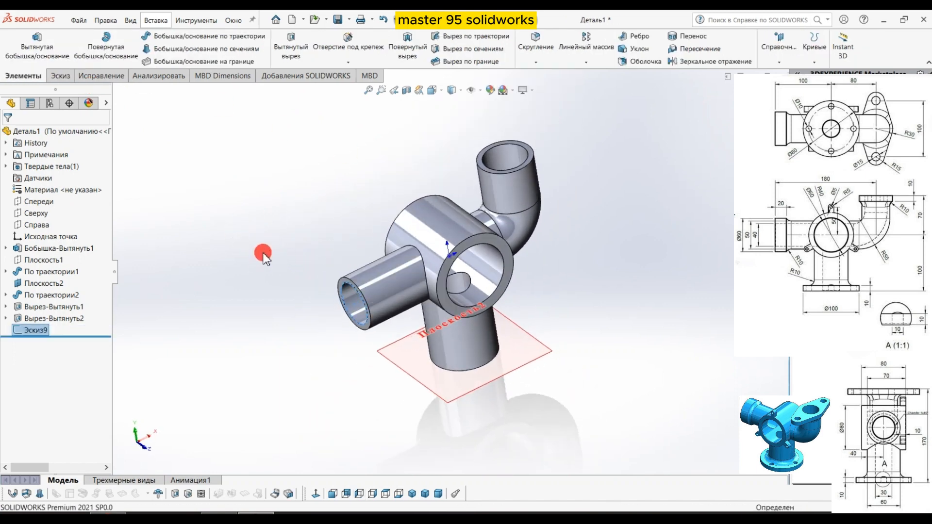
left_click(284, 49)
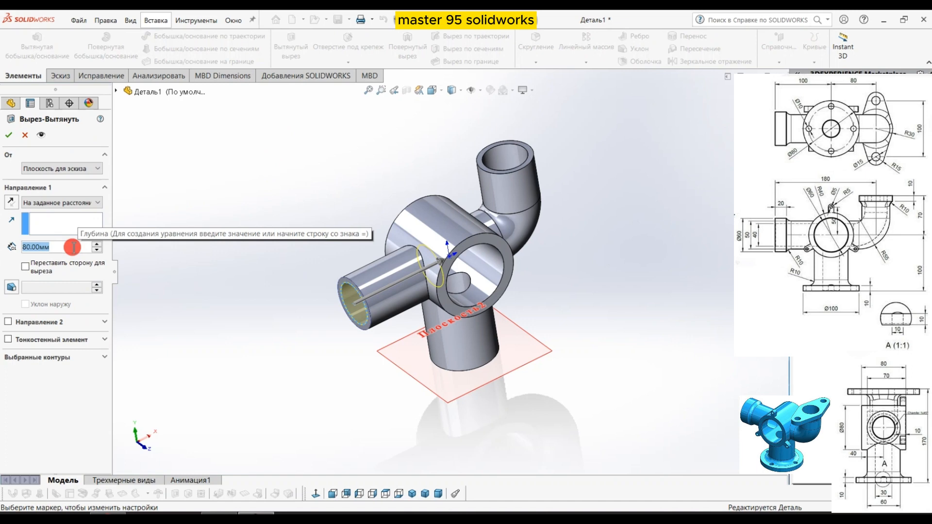
type("130")
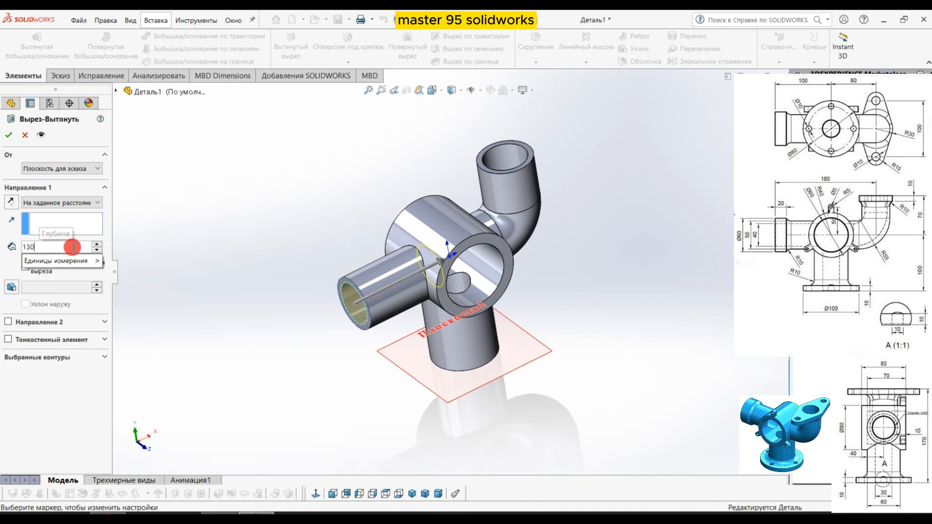
key("Return")
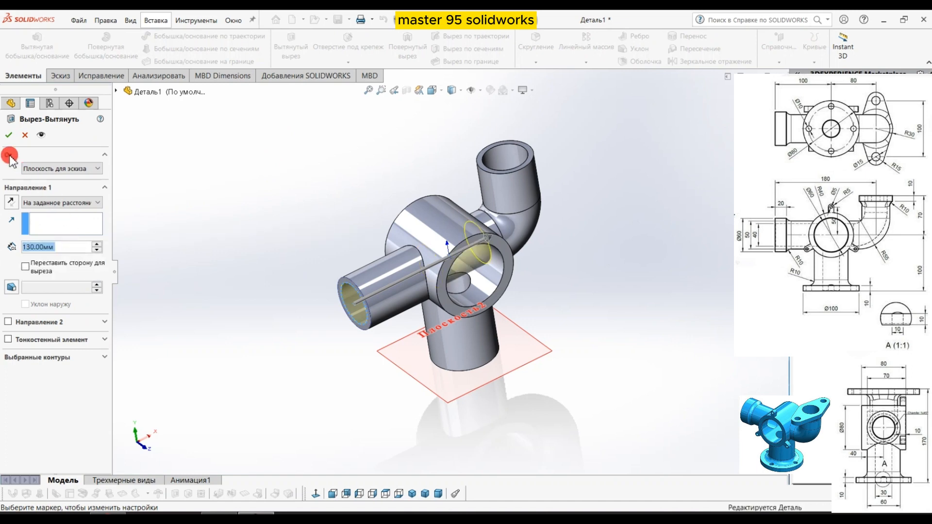
key("Return")
Start a sketch on the bent pipe's upper end face and draw a vertical centerline about 72 mm long upward from the pipe's centre
middle_click_drag(174, 242, 420, 194)
left_click(420, 193)
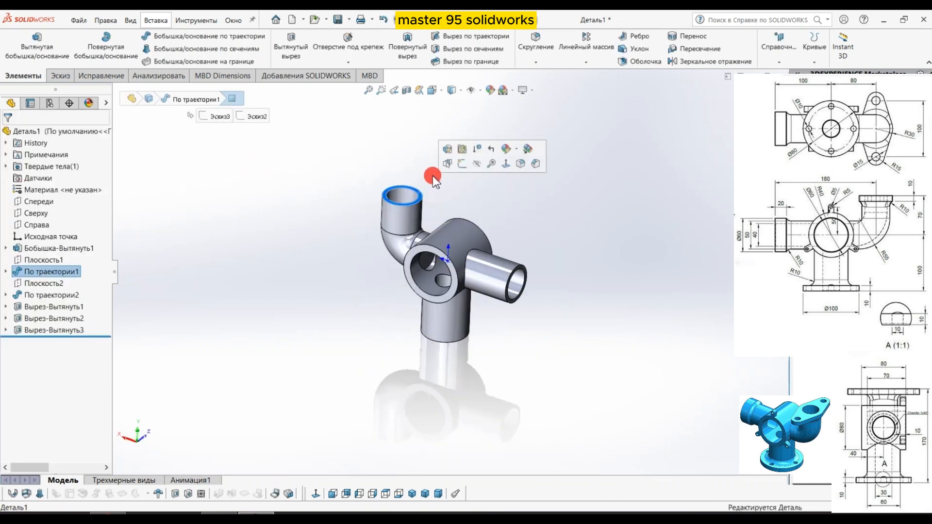
left_click(461, 165)
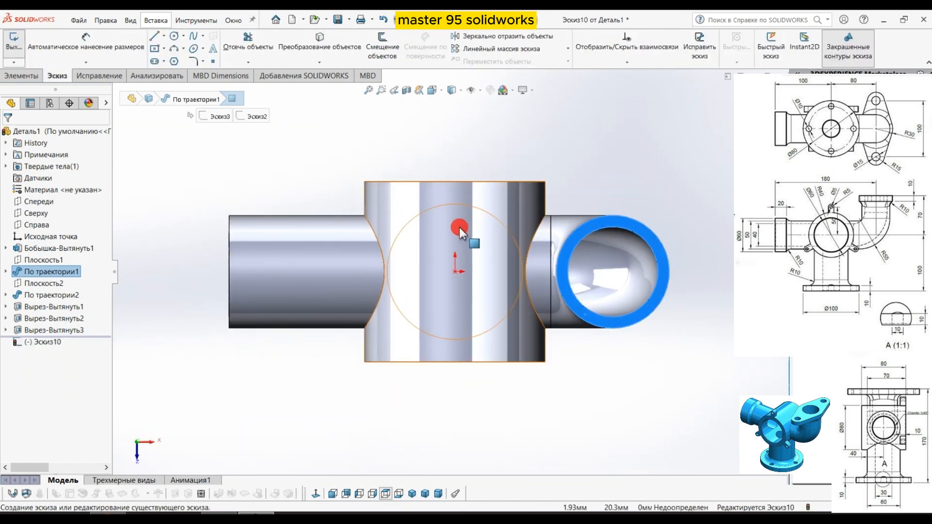
scroll(459, 228, "up", 1)
scroll(650, 204, "down", 2)
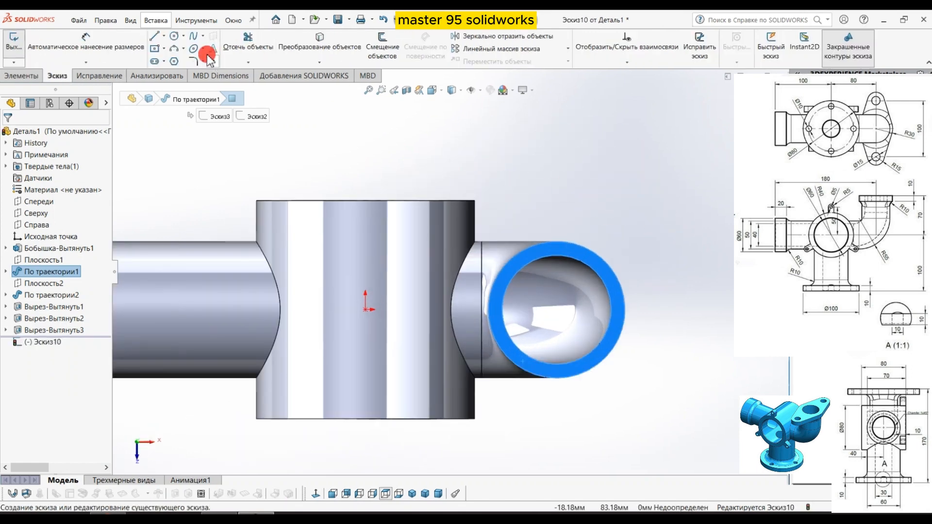
left_click(164, 36)
left_click(160, 58)
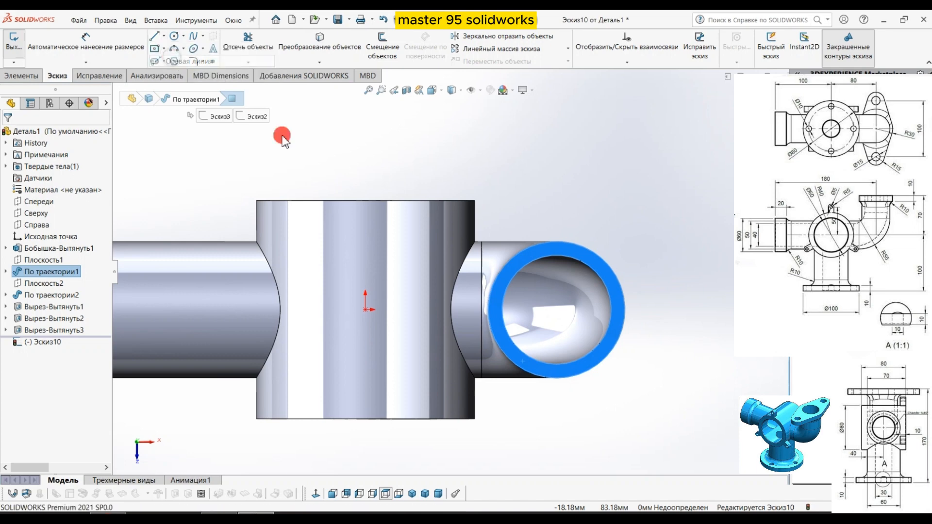
left_click(555, 309)
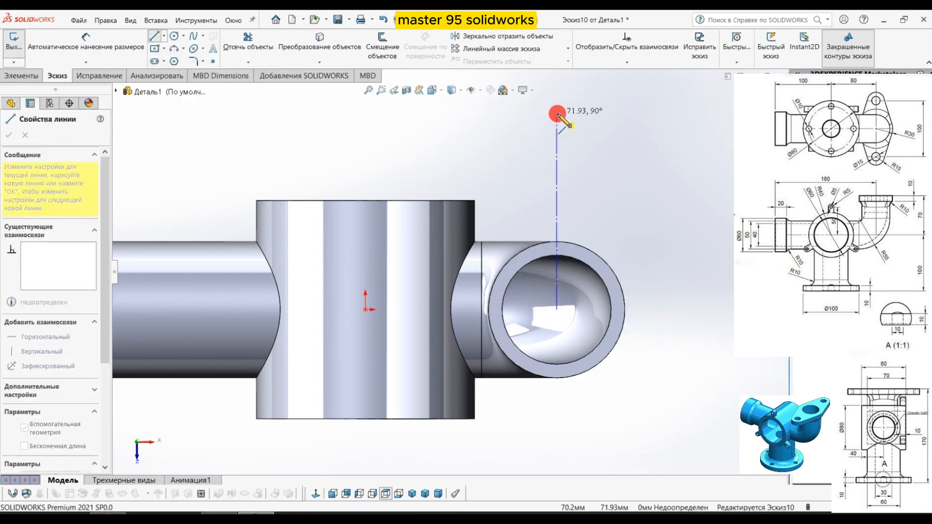
left_click(557, 113)
right_click(556, 113)
left_click(576, 136)
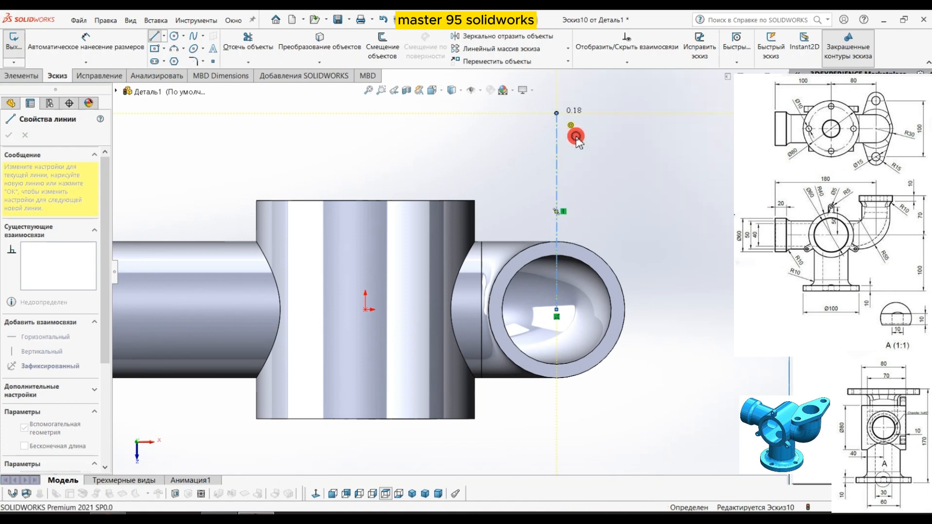
Draw a horizontal centerline about 63 mm long from the bent pipe's centre, extending away from the central cylinder
left_click(556, 309)
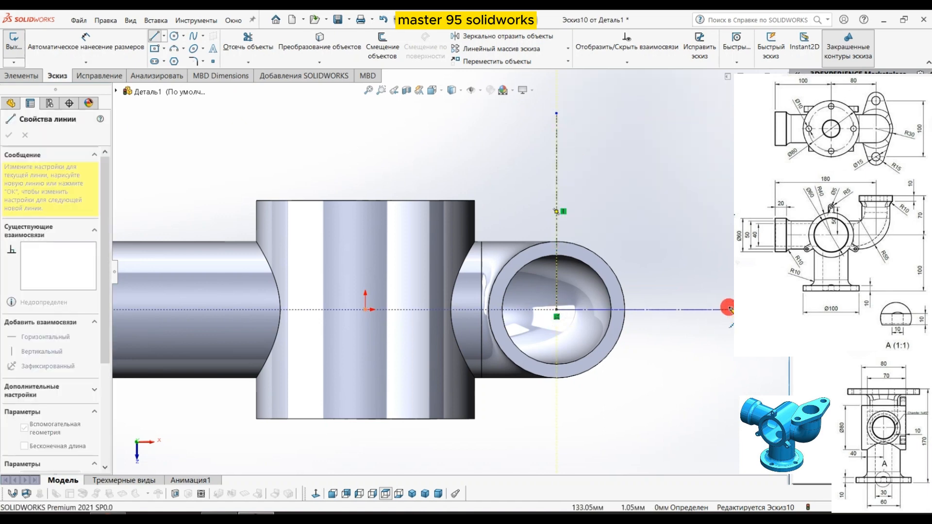
left_click(729, 308)
right_click(729, 309)
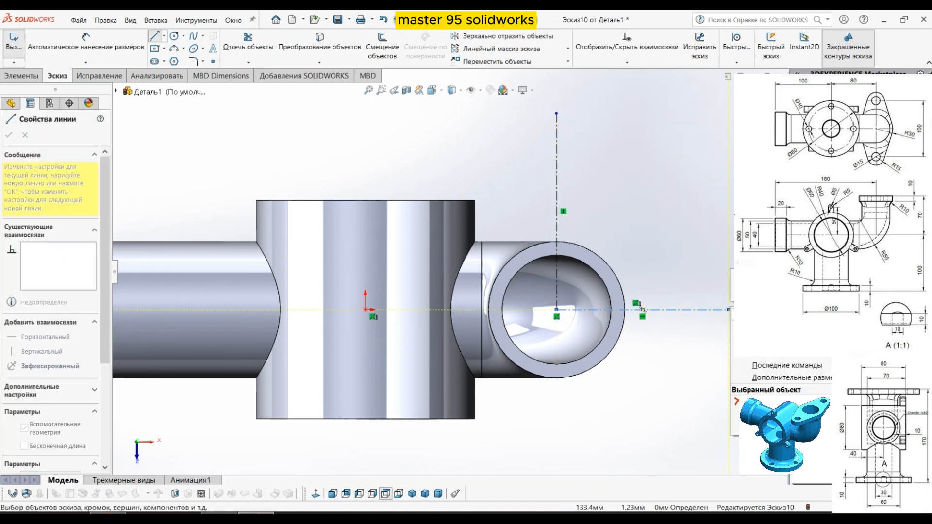
left_click(747, 315)
Sketch two concentric circles, about 35 mm and 12 mm in diameter, centred on the vertical centerline about 62 mm above the pipe's centre
left_click(175, 37)
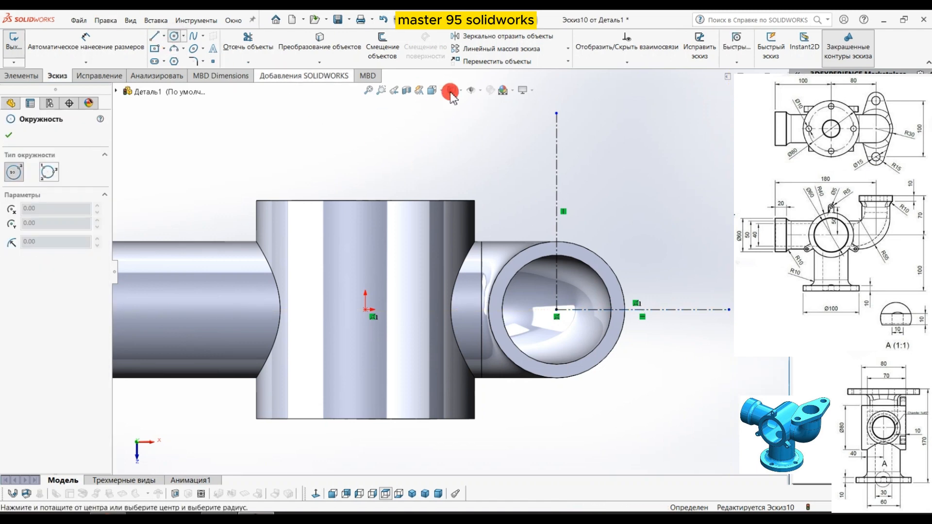
left_click(557, 140)
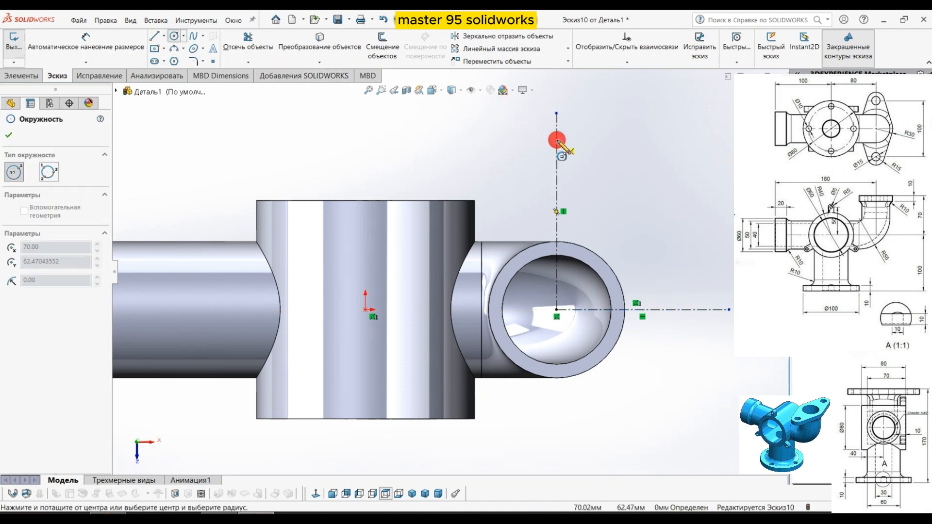
left_click(596, 166)
left_click(557, 140)
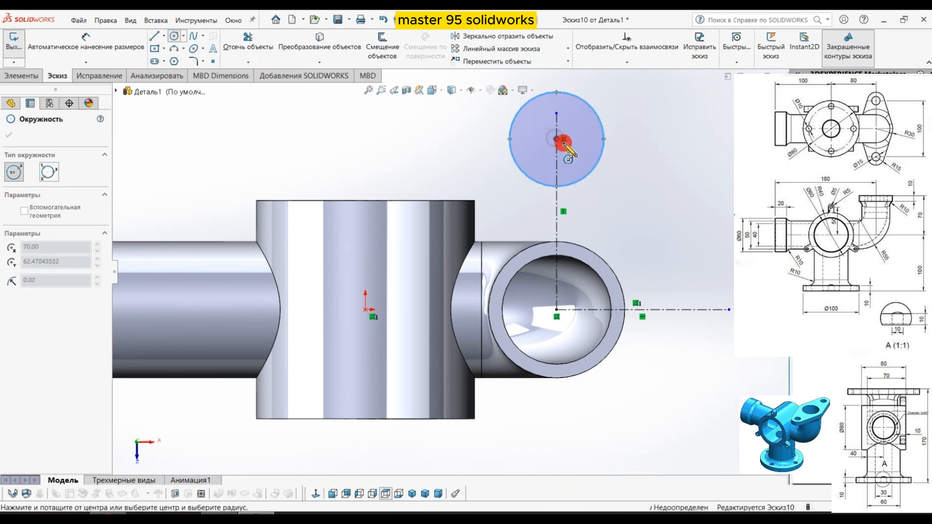
left_click(568, 146)
right_click(582, 154)
left_click(586, 154)
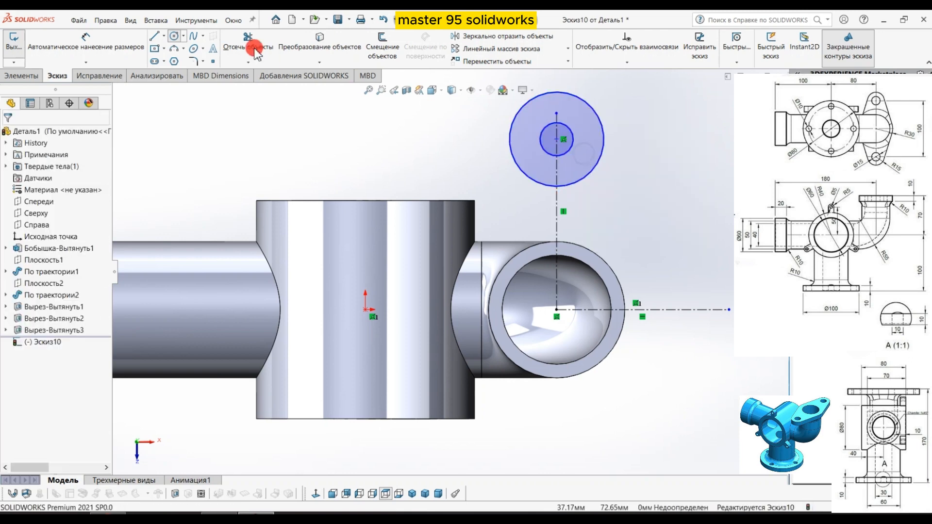
Set the diameters of the two concentric circles above the pipe to 30 mm for the outer and 15 mm for the inner
left_click(599, 162)
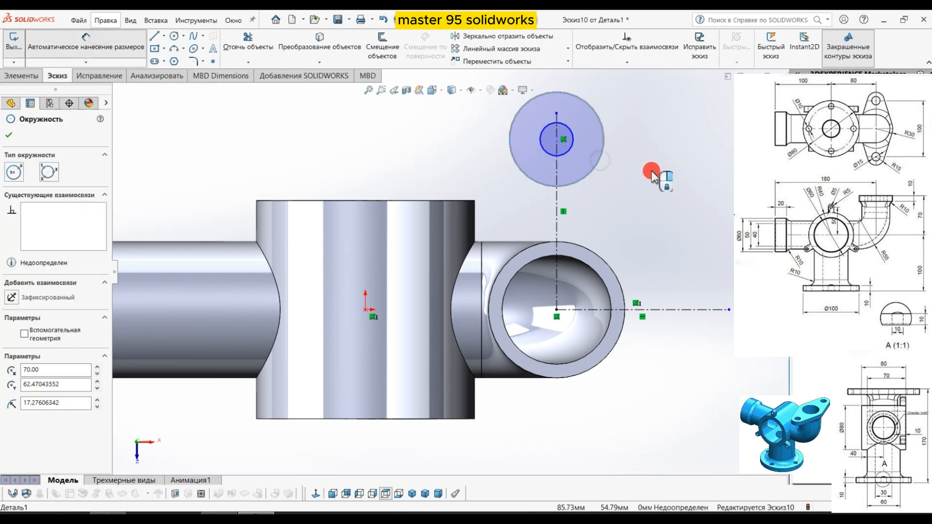
left_click(651, 171)
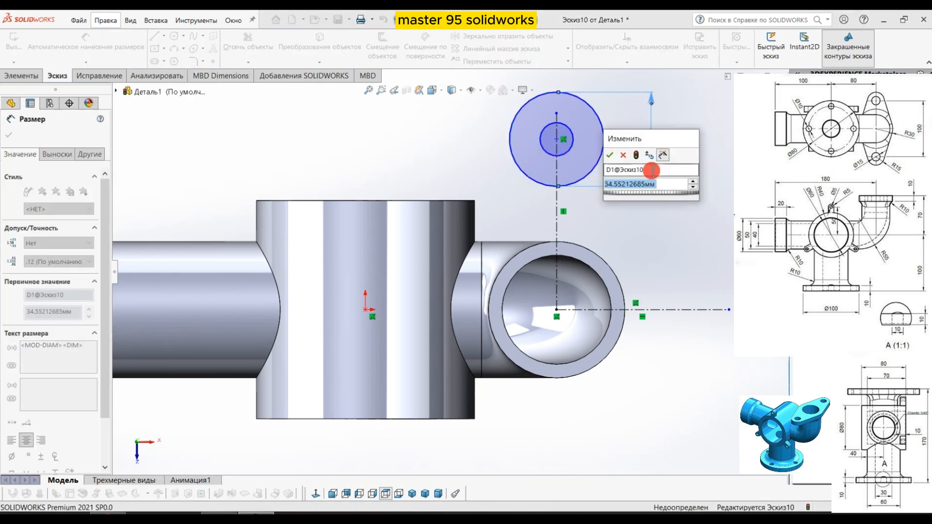
key("Return")
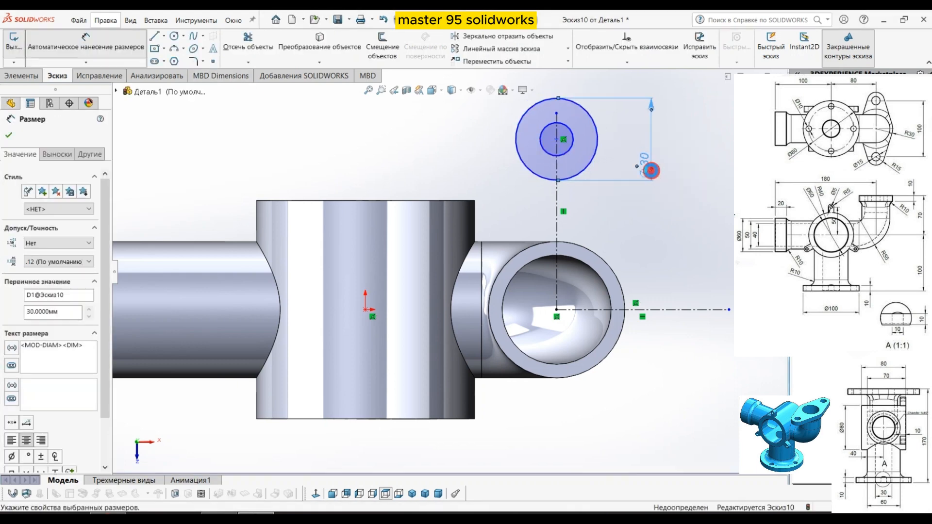
left_click(573, 139)
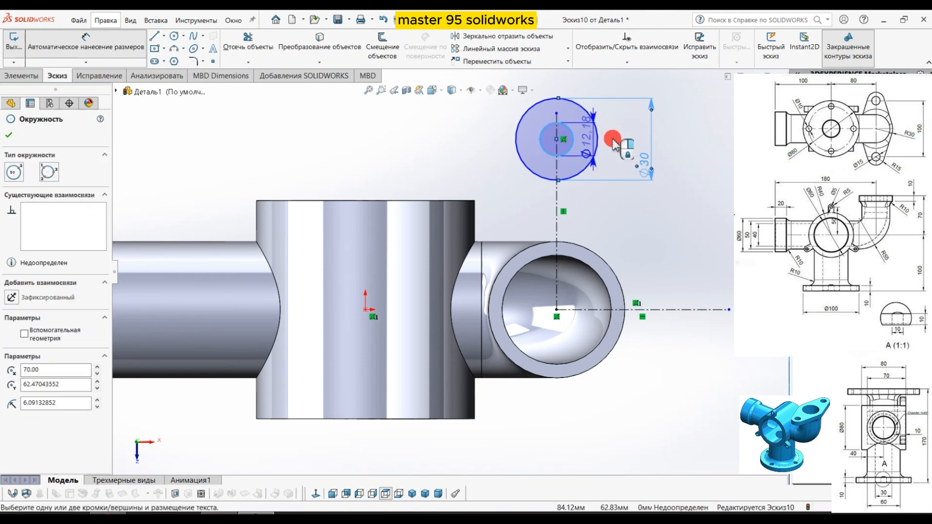
left_click(621, 142)
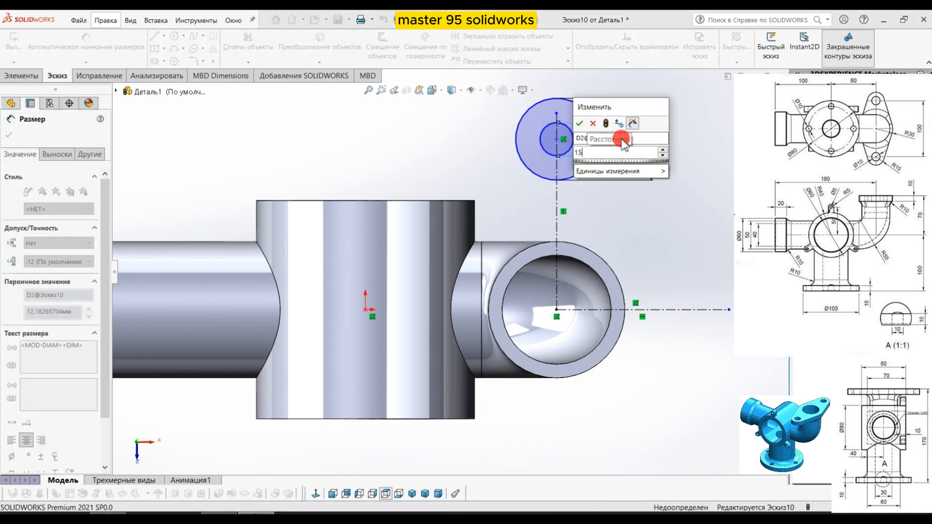
key("Return")
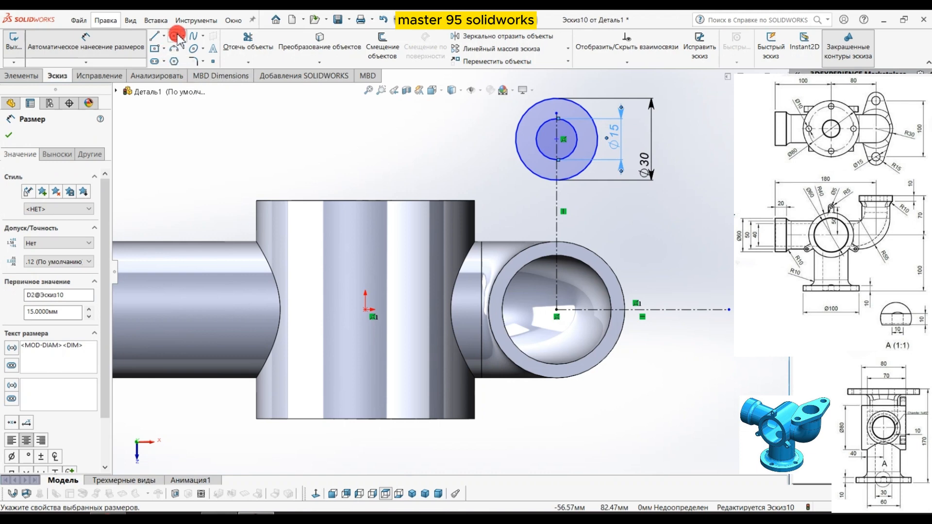
Sketch a circle centred on the bent pipe's end and set its diameter to 60 mm
left_click(176, 35)
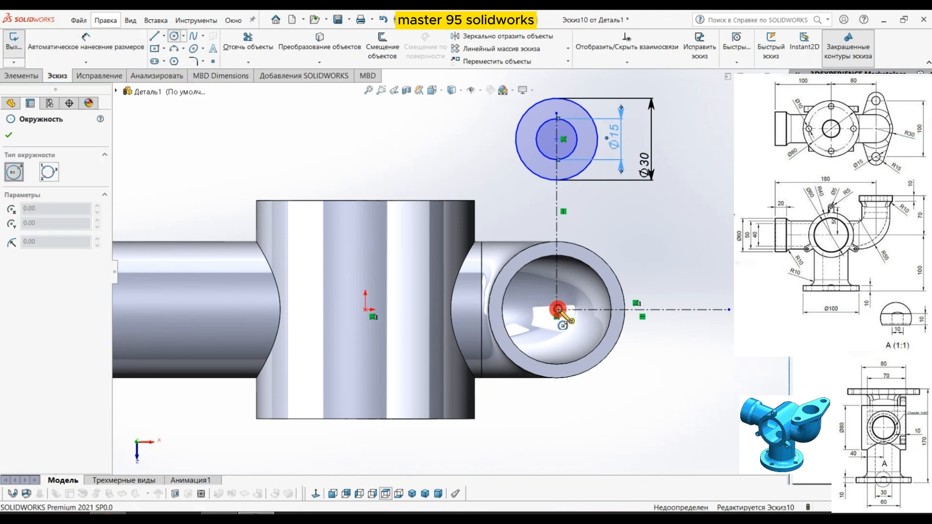
left_click(558, 311)
left_click(649, 339)
right_click(650, 340)
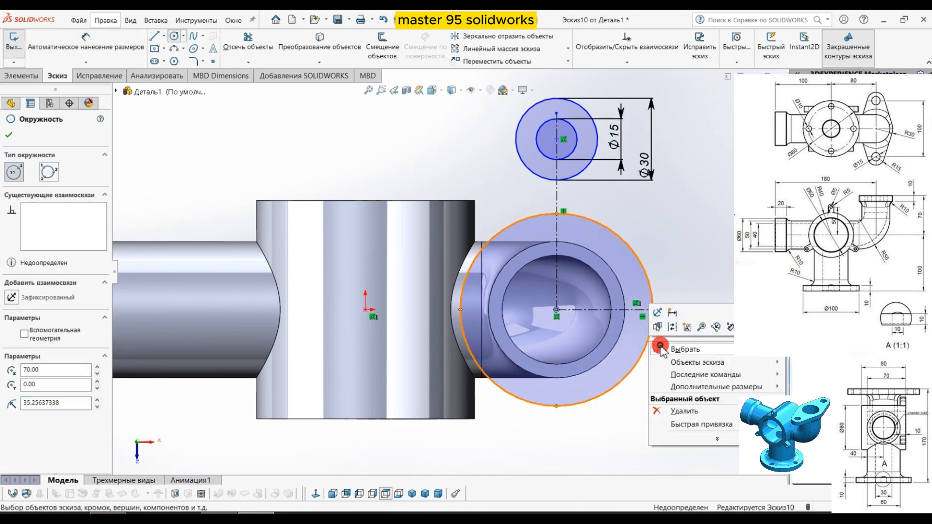
left_click(660, 348)
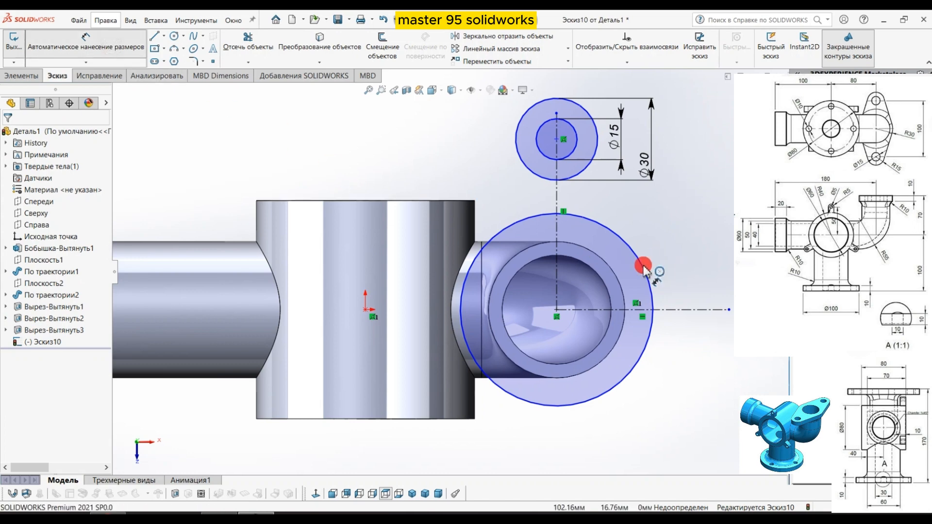
left_click(686, 253)
left_click(686, 247)
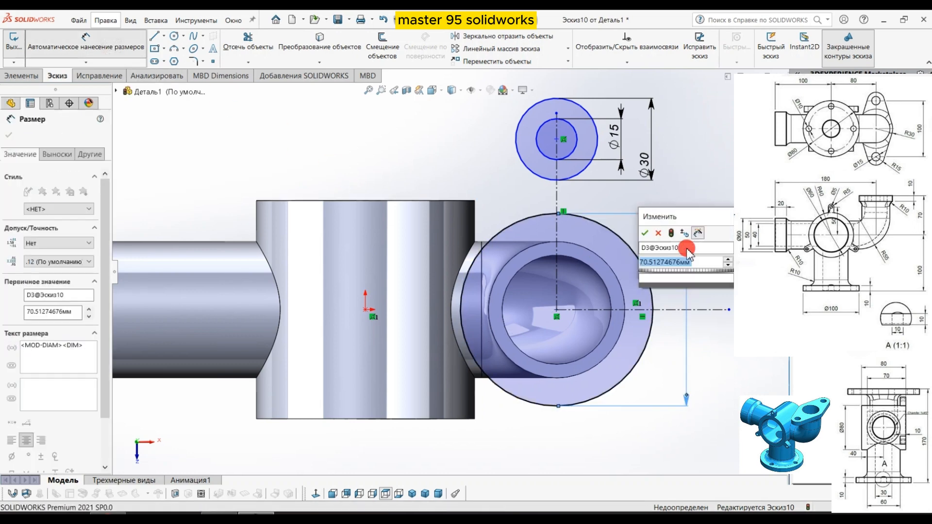
type("60")
key("Return")
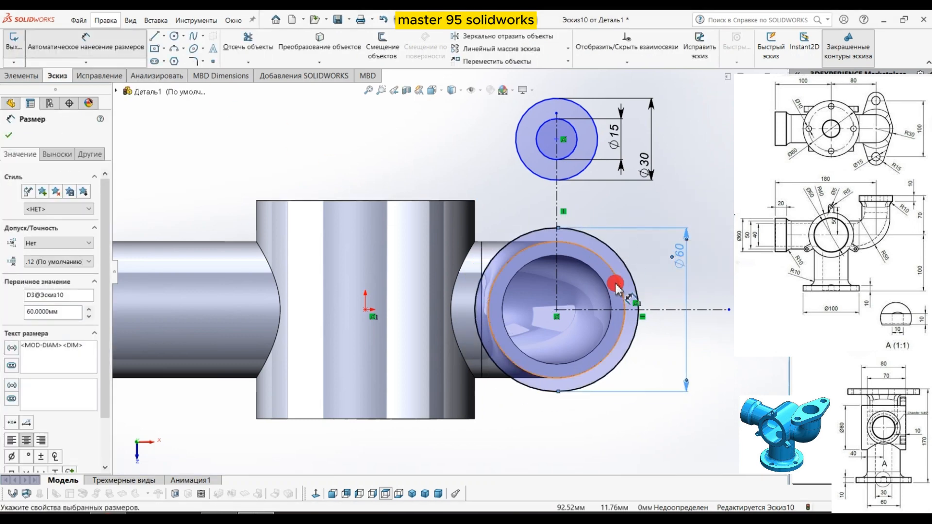
Set the distance between the small circles' centre and the bent pipe's centre to 50 mm
left_click(558, 309)
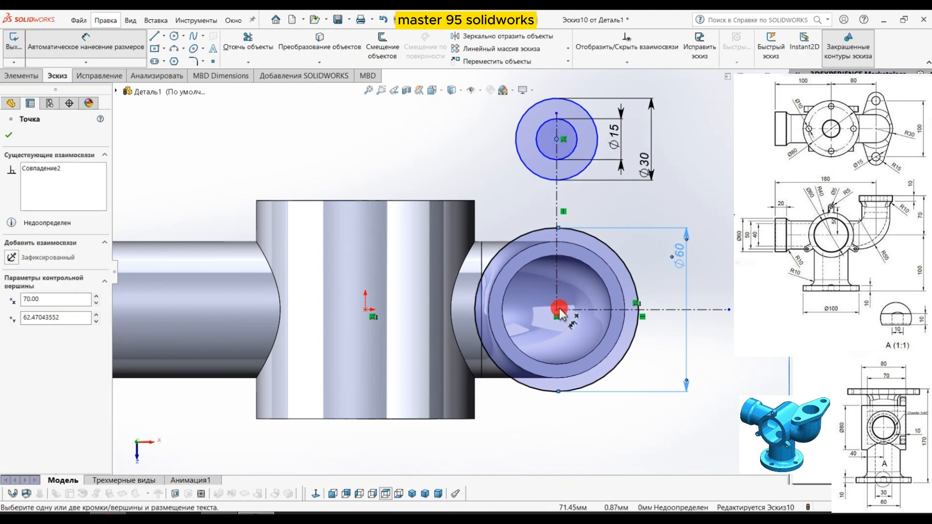
left_click(733, 247)
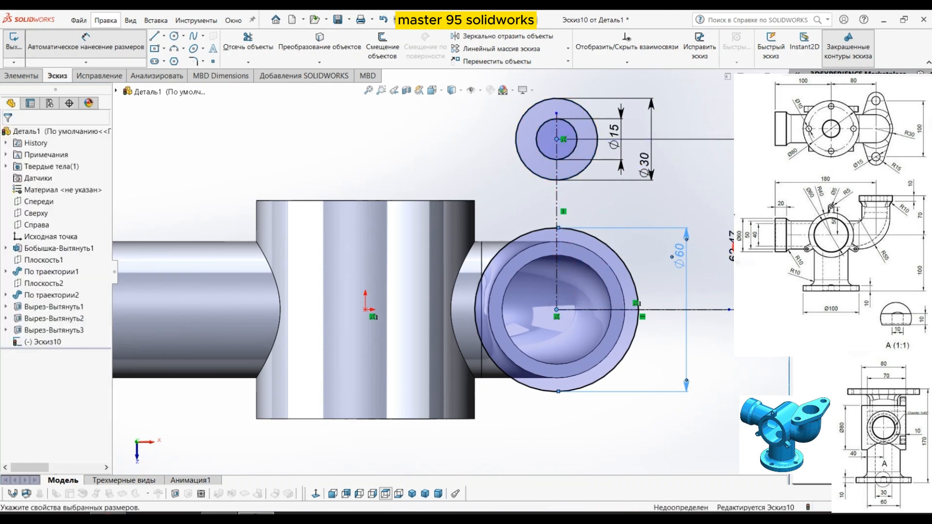
type("50")
key("Return")
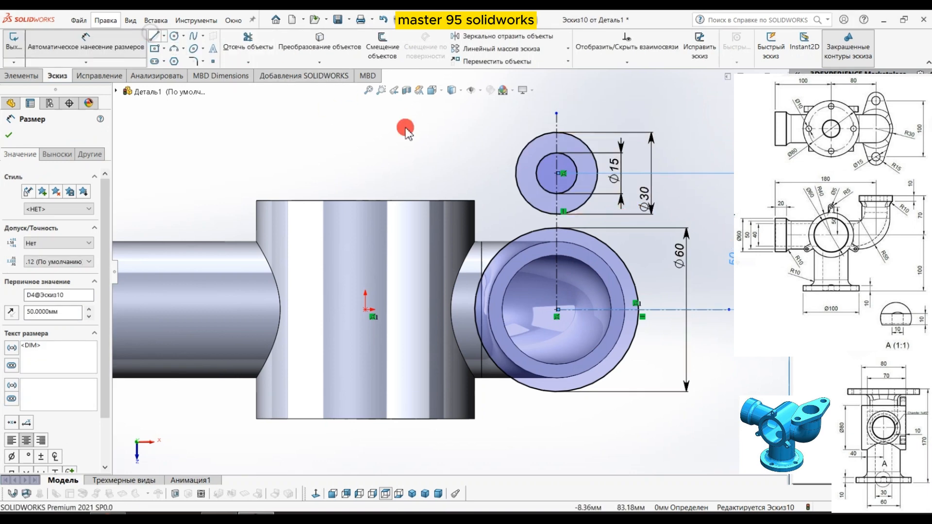
Draw a slanted line from the outer side of the 30 mm circle down to the 60 mm circle, on the side away from the central cylinder
scroll(636, 181, "down", 5)
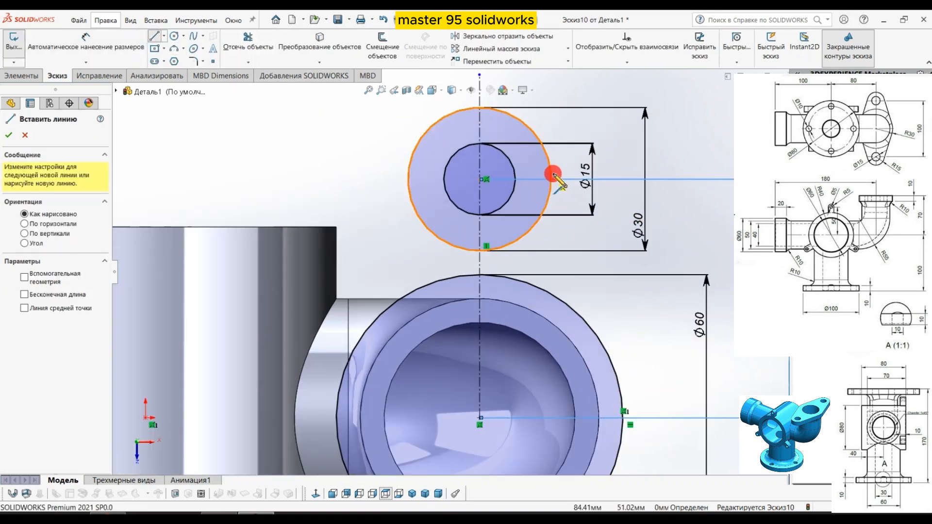
left_click_drag(553, 177, 599, 329)
right_click(613, 336)
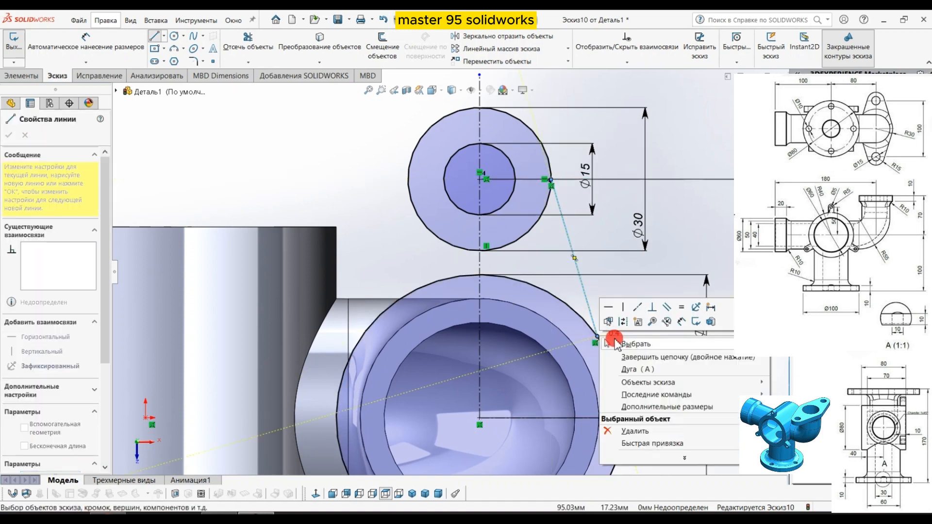
left_click(615, 344)
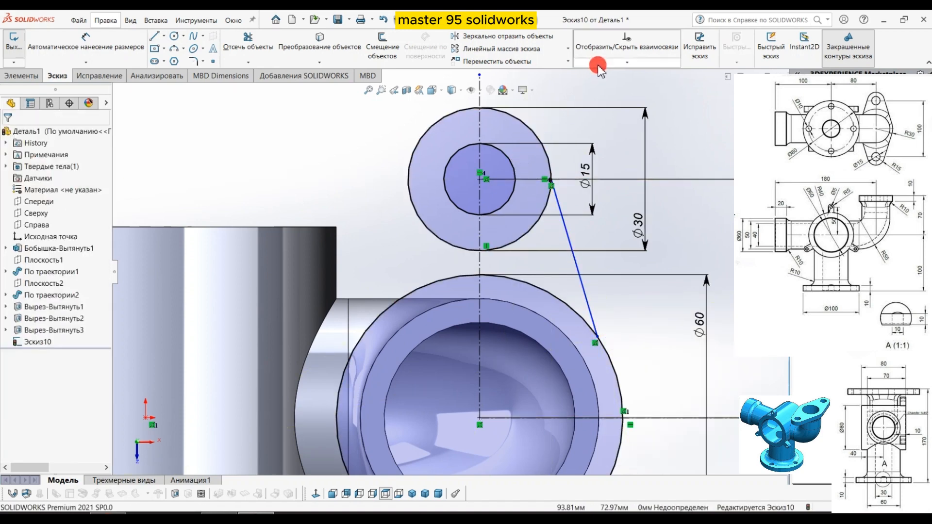
Add a tangent relation between the slanted line and the 60 mm circle
left_click(627, 62)
left_click(606, 87)
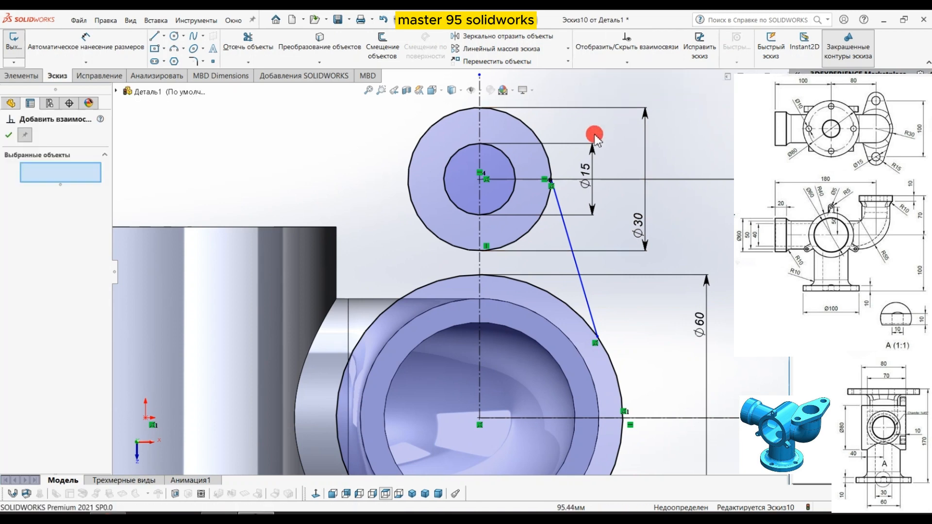
left_click(569, 257)
left_click(558, 298)
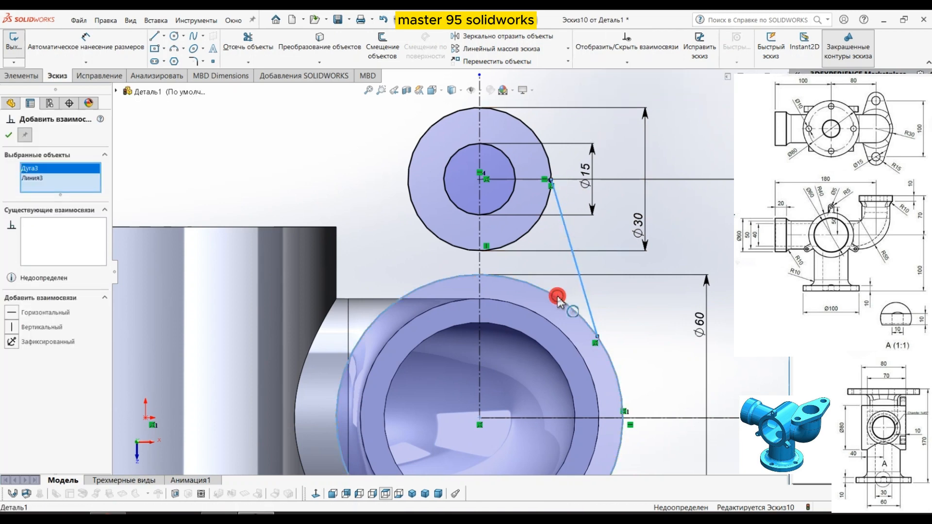
left_click(535, 221)
right_click(38, 172)
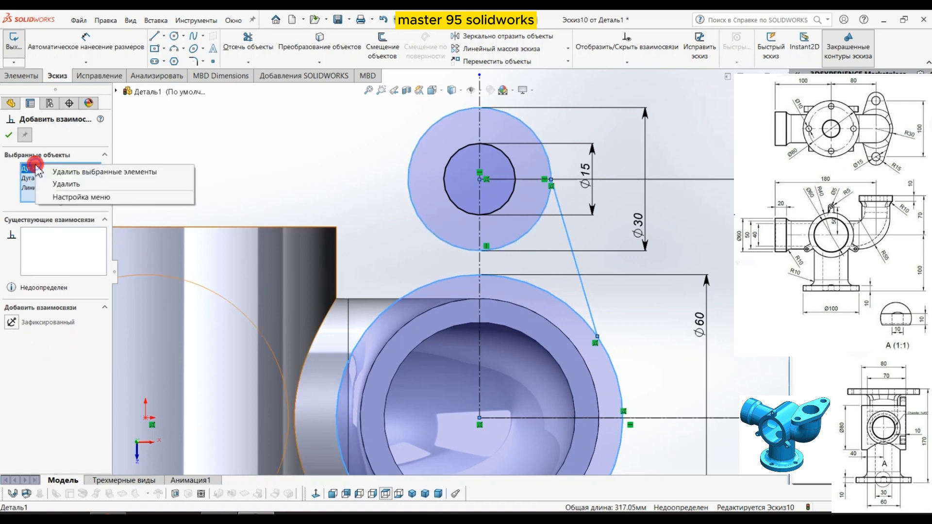
left_click(35, 185)
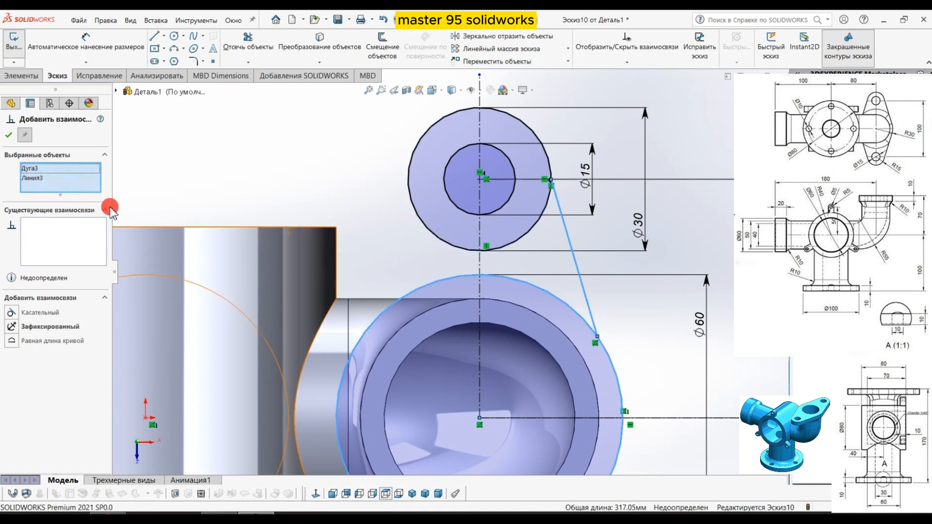
left_click(26, 310)
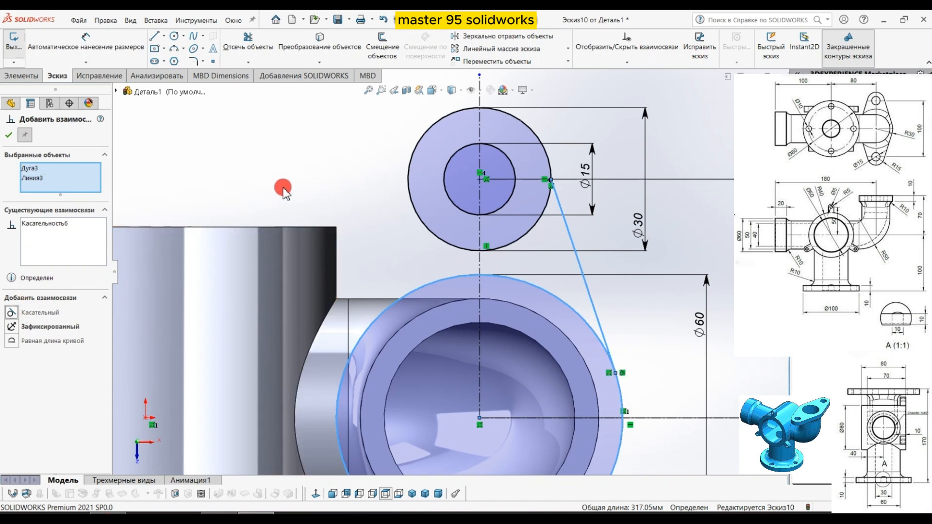
left_click(9, 135)
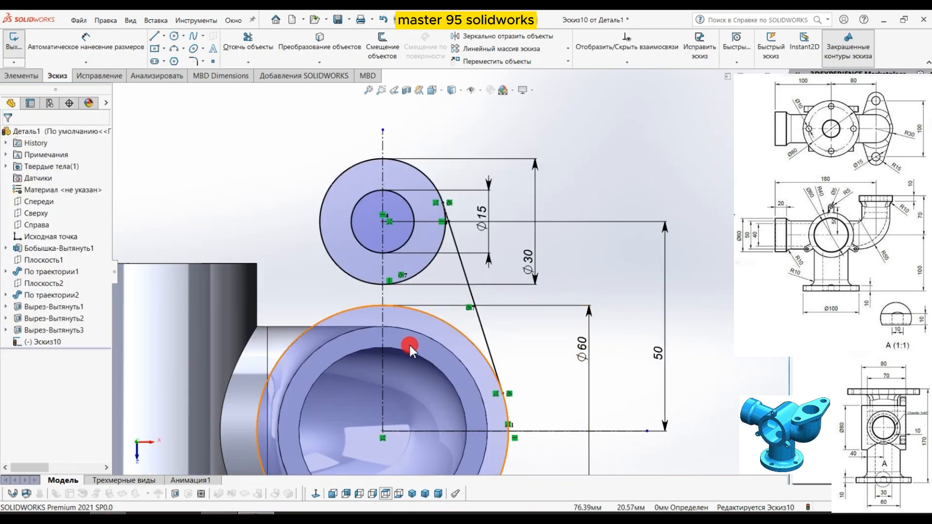
Mirror the slanted tangent line about the vertical centerline to form the other side of the flange ear
left_click(502, 36)
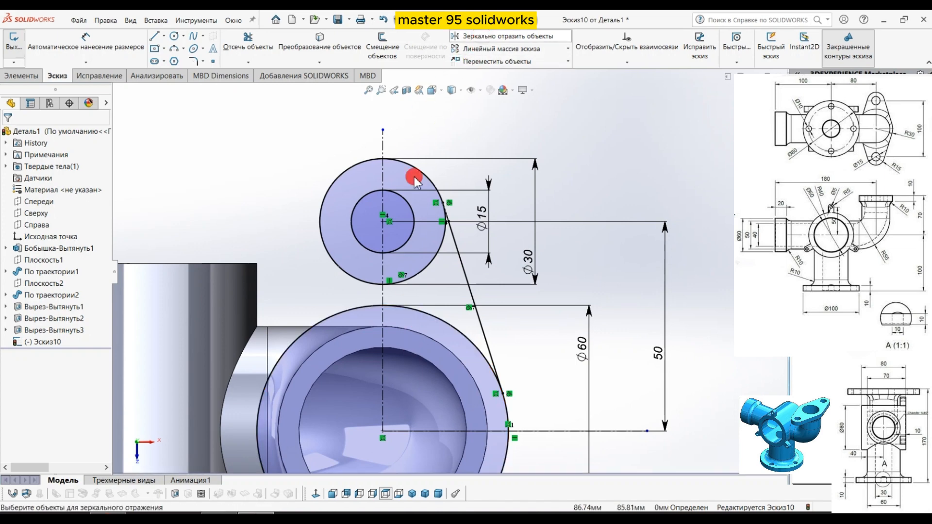
left_click(383, 297)
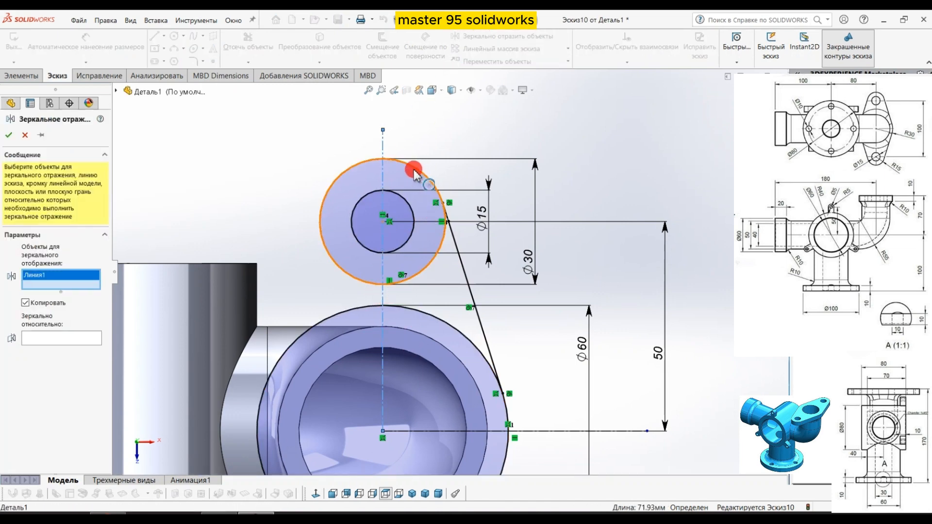
left_click_drag(481, 311, 537, 424)
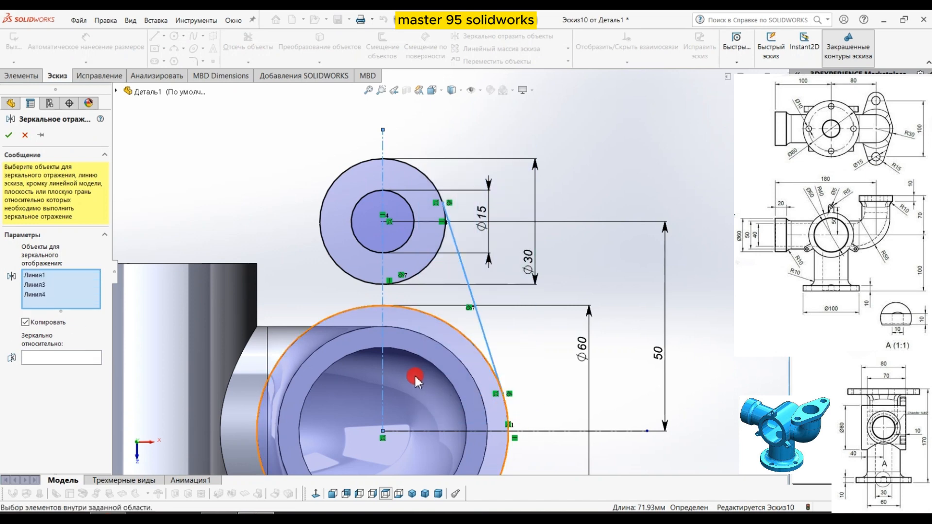
left_click(83, 358)
left_click(383, 302)
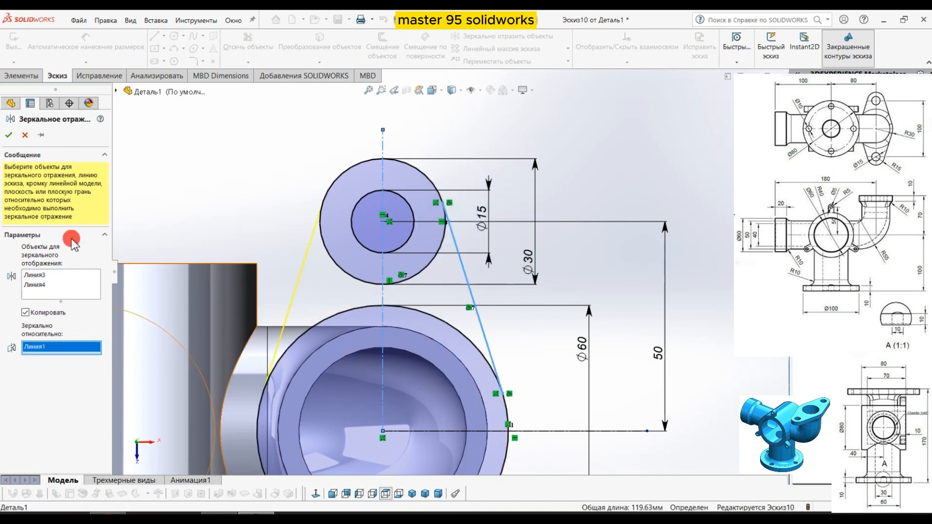
left_click(4, 134)
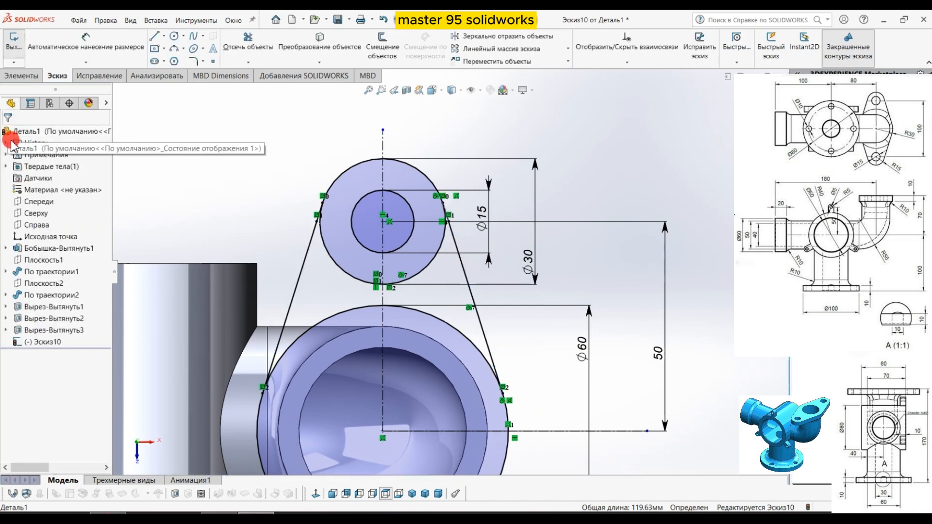
Mirror the 30 mm and 15 mm circles and both sides' tangent lines about the horizontal centerline to form the opposite flange ear
scroll(218, 146, "up", 1)
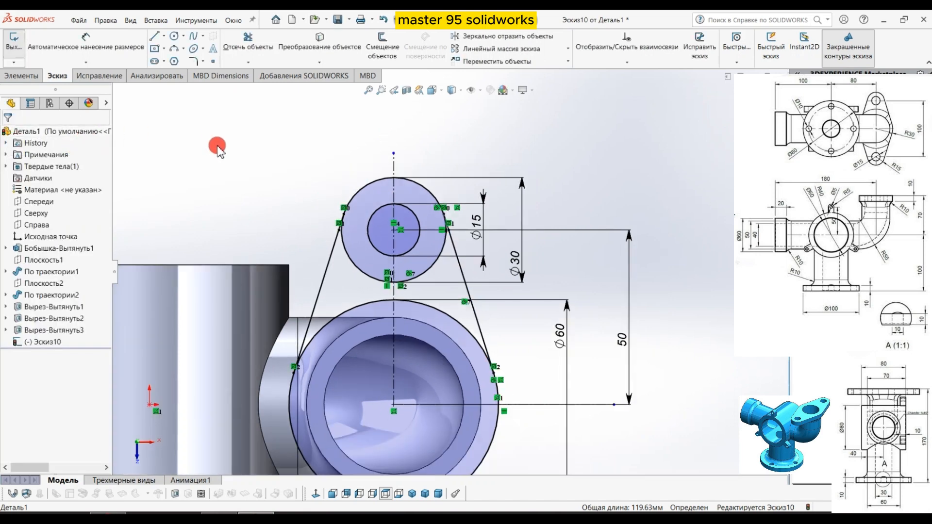
left_click_drag(222, 117, 545, 389)
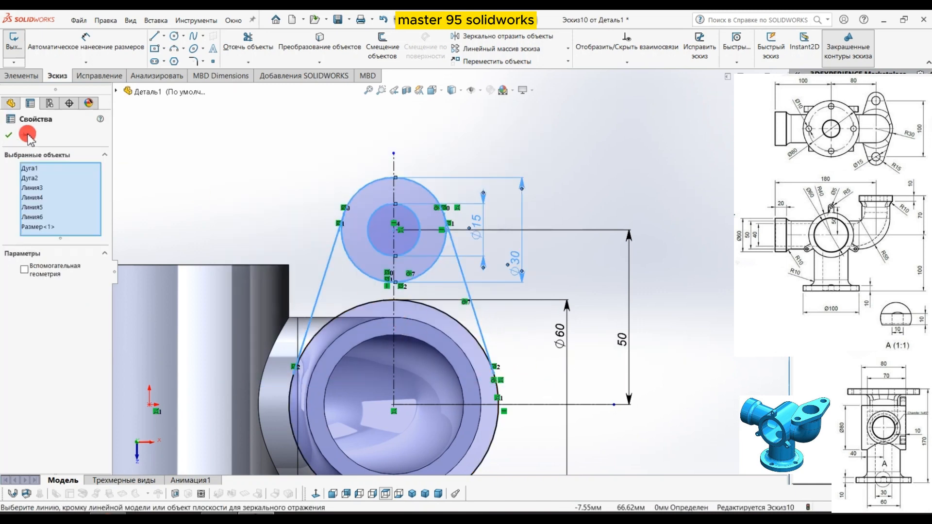
key("Escape")
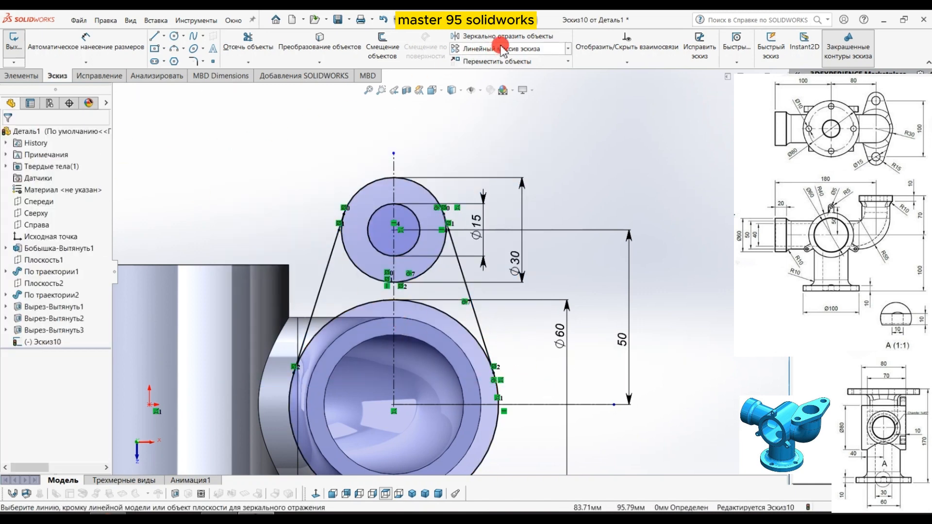
left_click(480, 36)
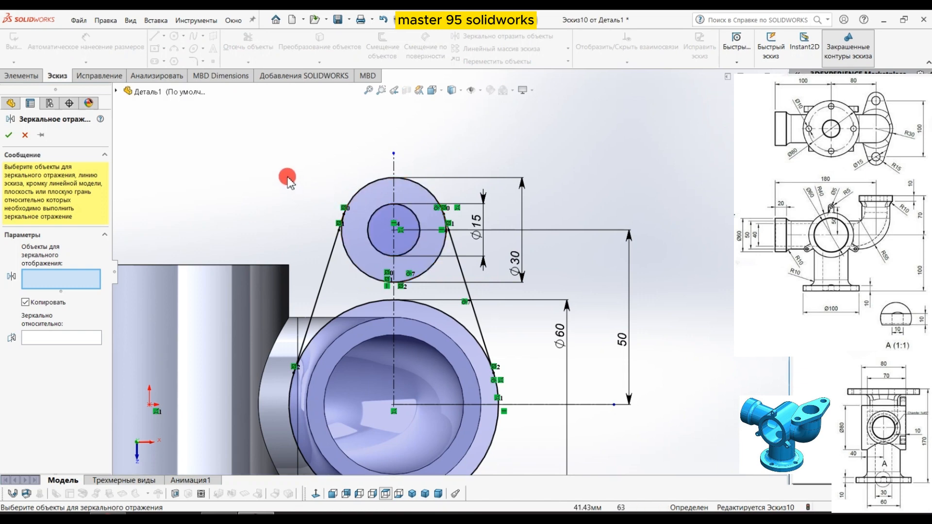
left_click_drag(539, 393, 310, 194)
left_click(62, 386)
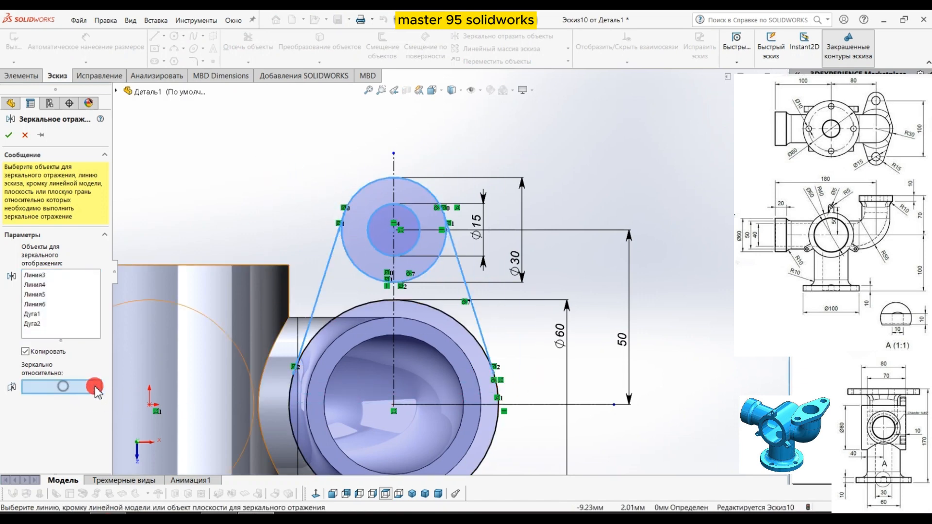
left_click(537, 405)
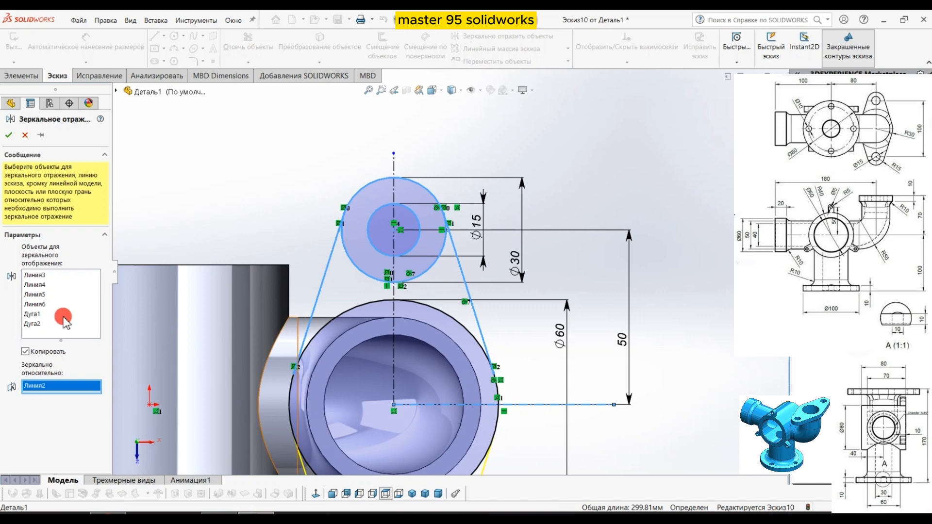
left_click(11, 135)
scroll(468, 294, "up", 3)
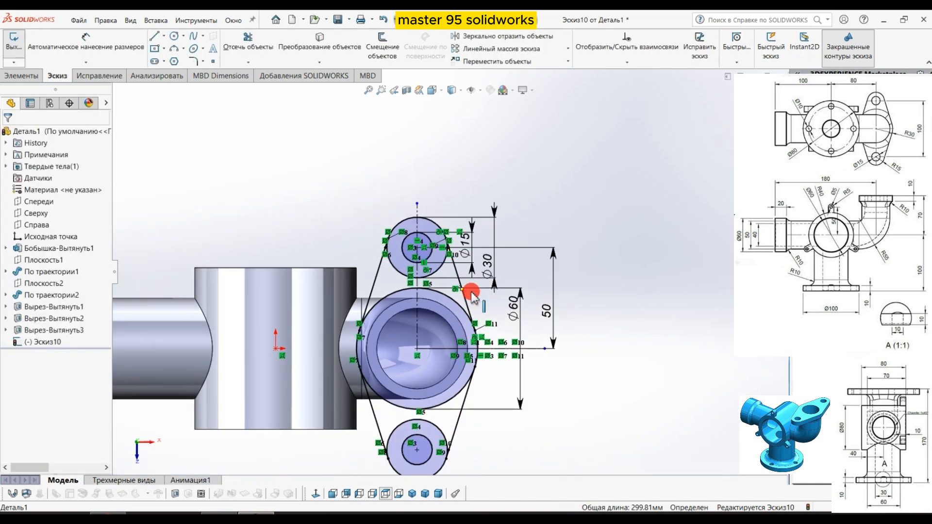
Convert the bent pipe's 50 mm outer edge into the flange sketch
scroll(473, 293, "down", 1)
left_click(300, 61)
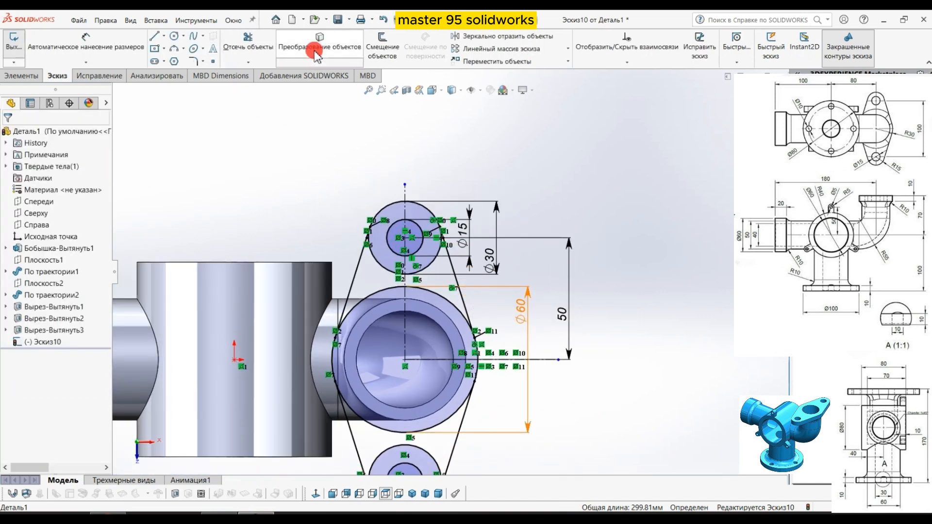
scroll(424, 342, "down", 2)
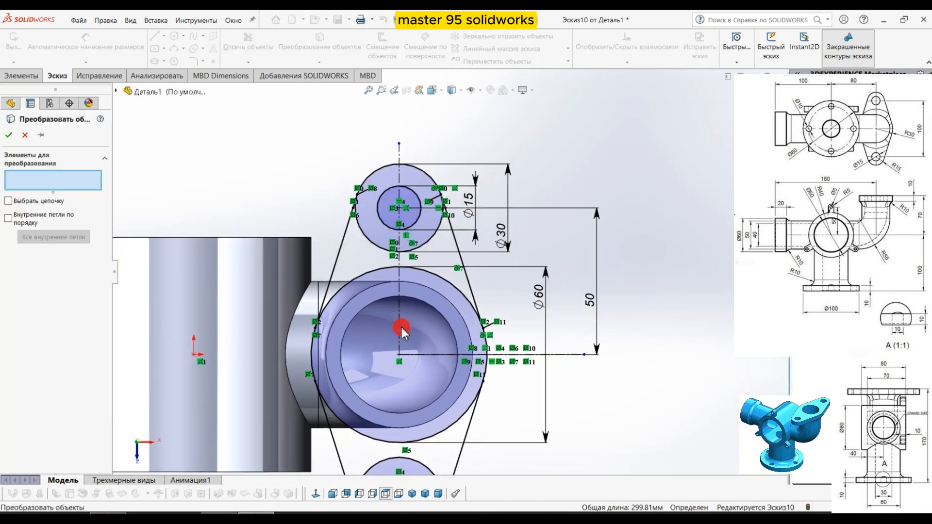
left_click(372, 290)
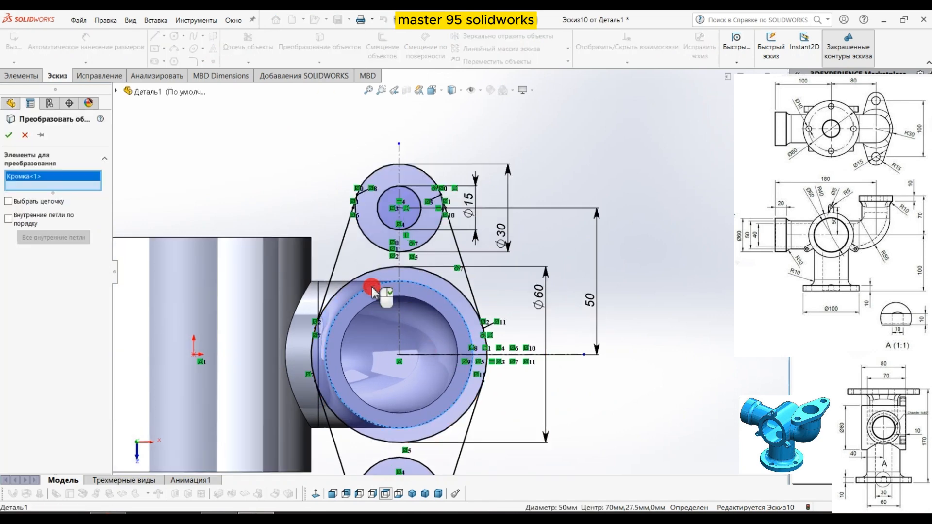
right_click(372, 290)
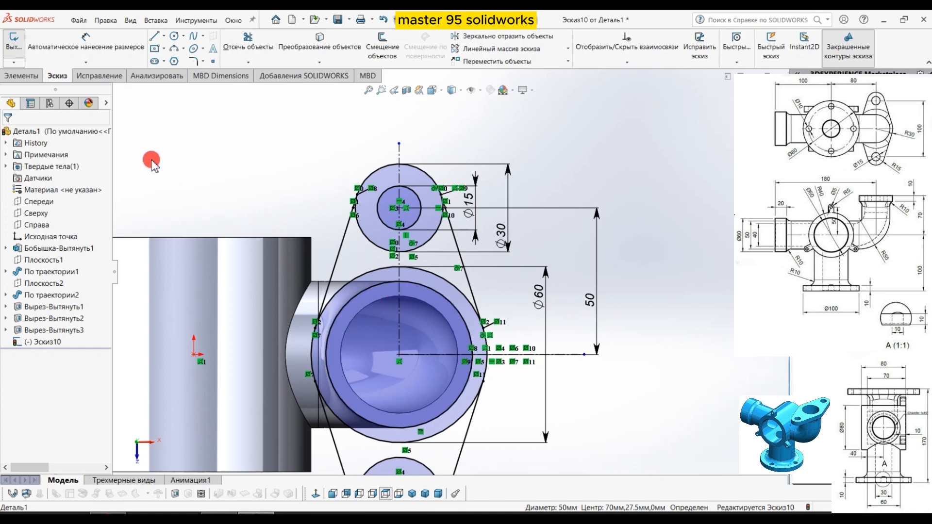
Trim away the inner arcs of both 30 mm ear circles between their tangent lines
left_click(232, 50)
left_click(364, 233)
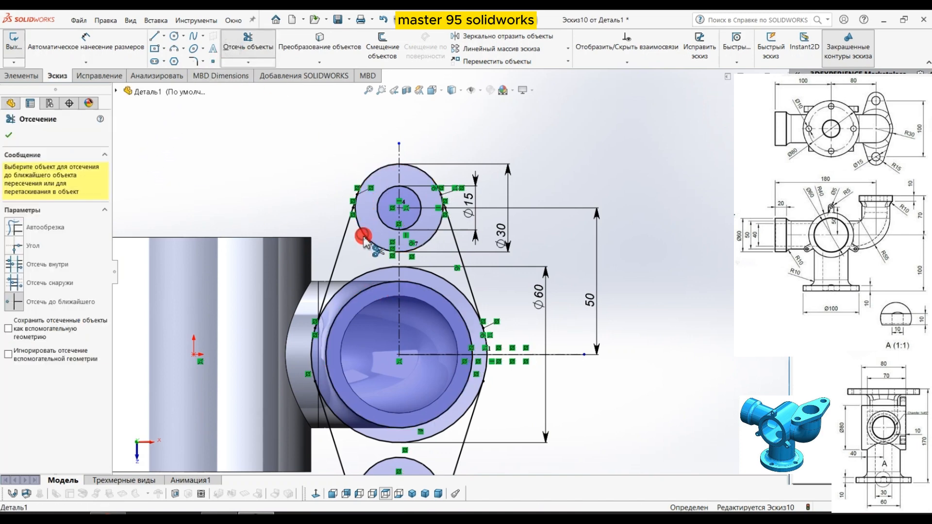
left_click(420, 248)
left_click(419, 324)
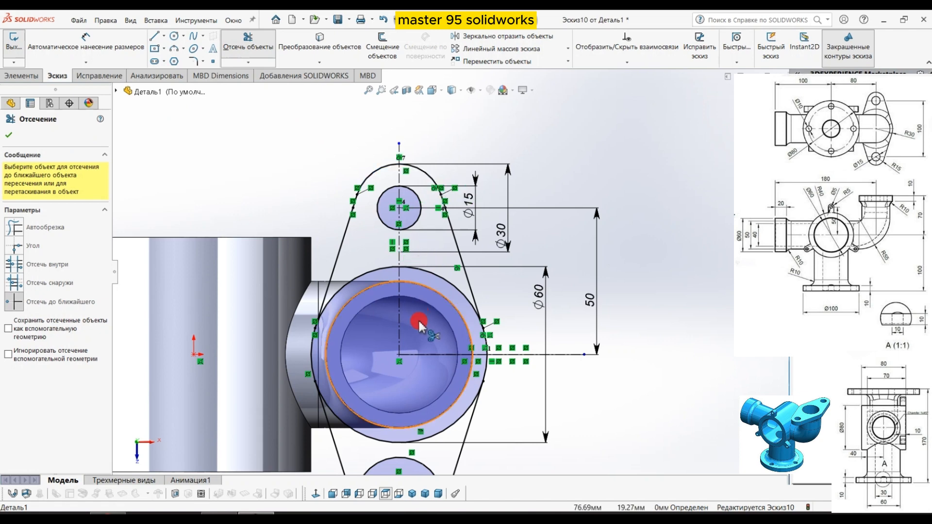
scroll(433, 346, "up", 2)
scroll(433, 359, "up", 2)
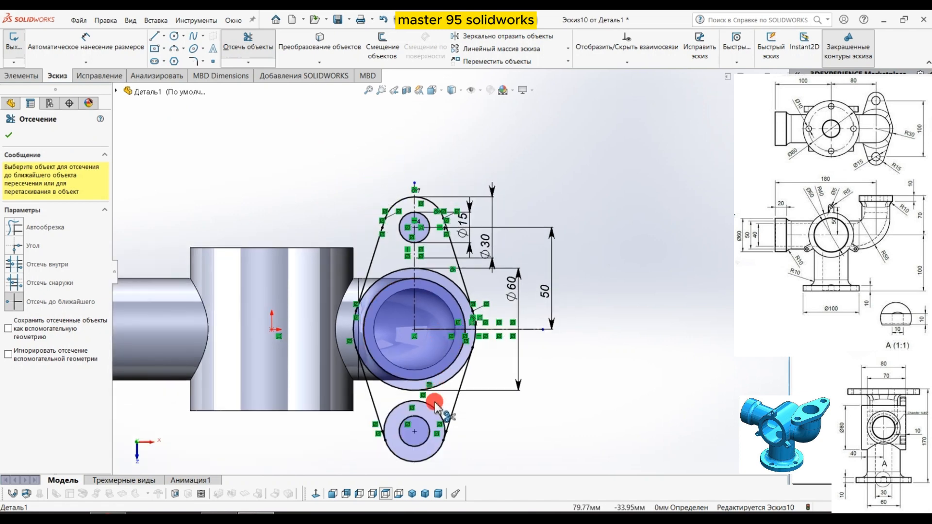
left_click(435, 410)
scroll(427, 388, "down", 2)
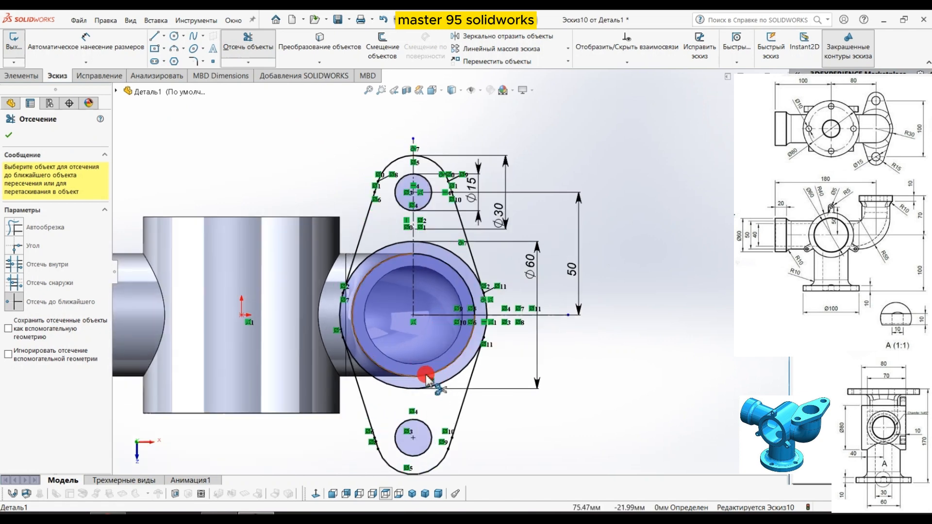
Trim the 60 mm circle's arcs inside the flange outline and close the sketch
left_click(375, 259)
left_click(388, 383)
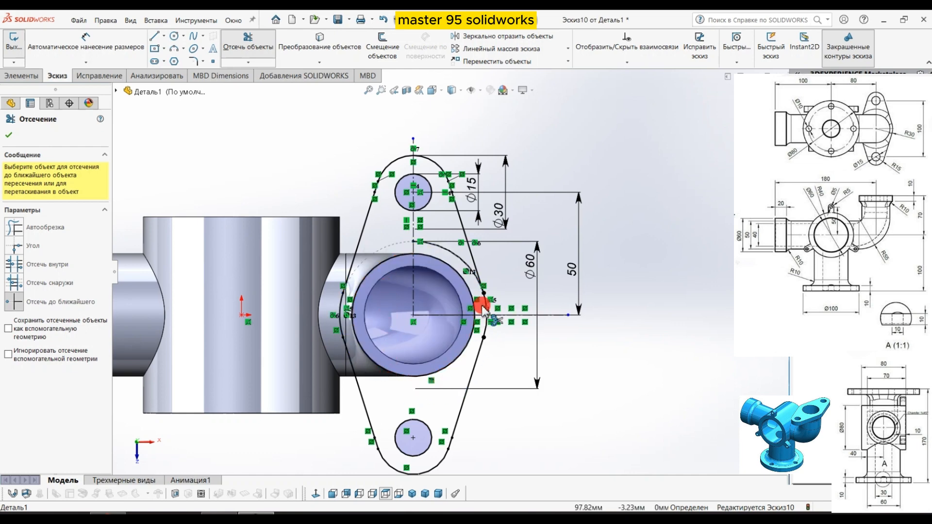
left_click(454, 259)
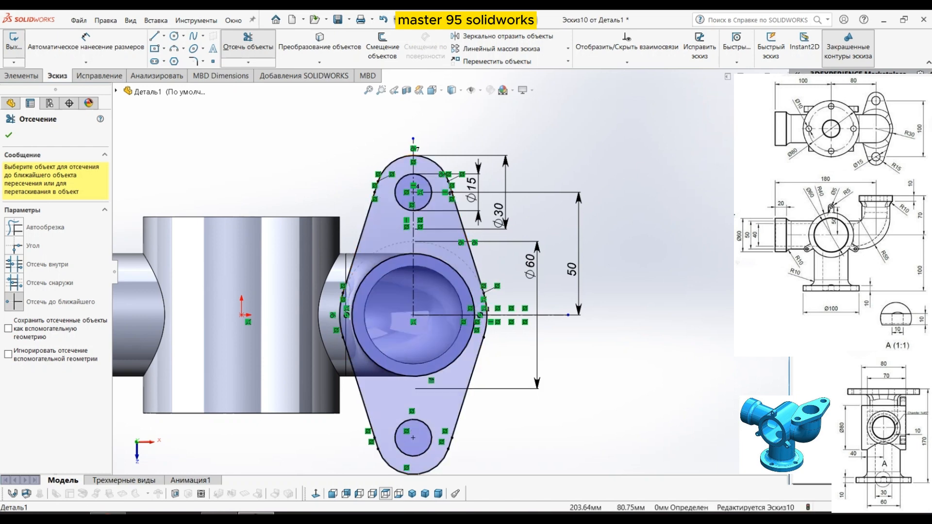
left_click(9, 135)
left_click(10, 44)
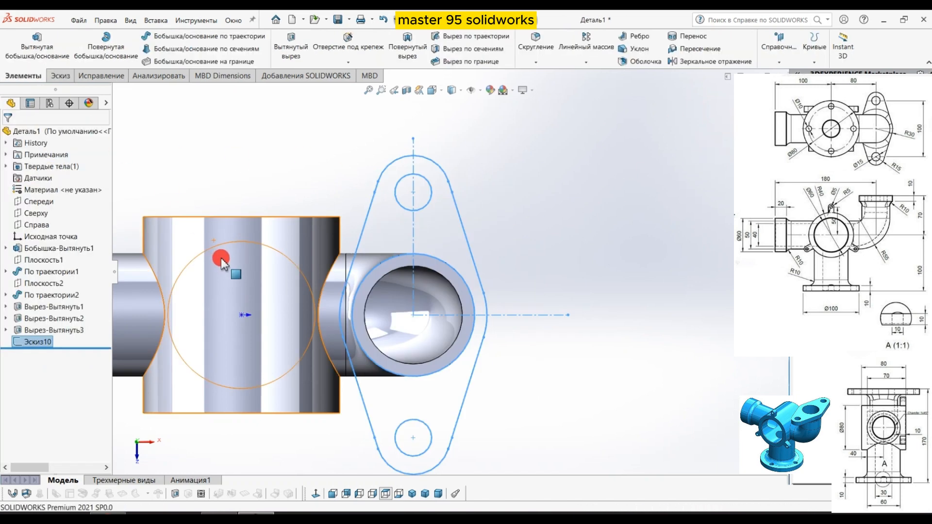
Extrude the two-hole flange profile 10 mm in the reversed direction, back along the bent pipe, merged with the body
left_click(37, 46)
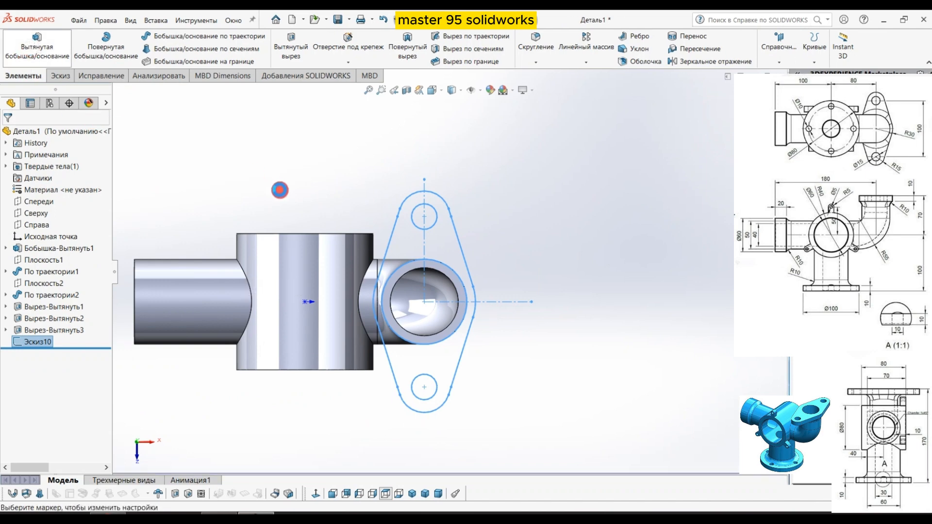
mouse_move(280, 149)
middle_mouse_down()
mouse_move(279, 134)
mouse_move(285, 145)
middle_mouse_up()
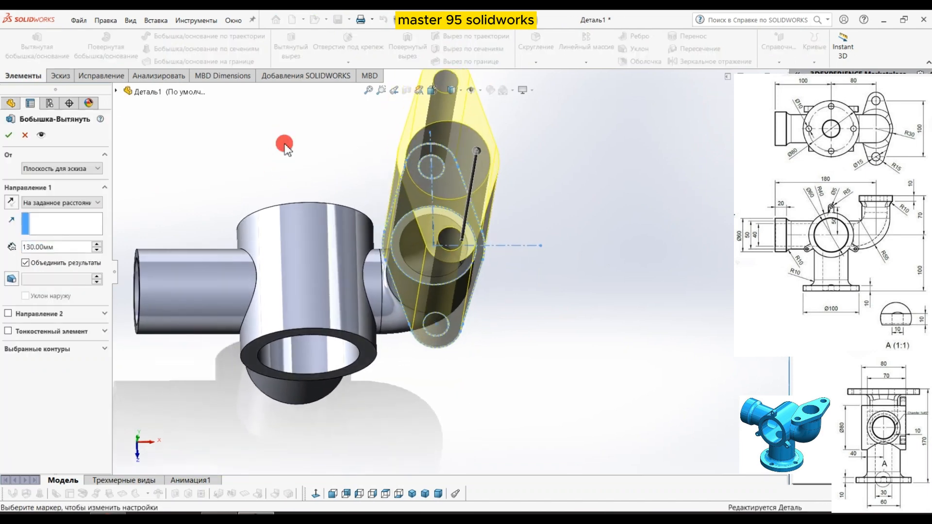
scroll(428, 248, "up", 3)
middle_click_drag(530, 225, 533, 206)
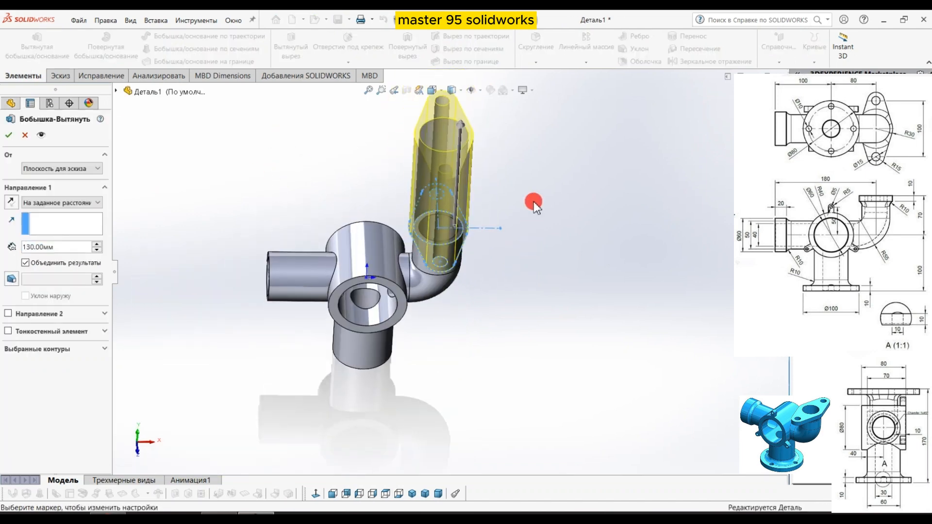
double_click(70, 247)
type("10")
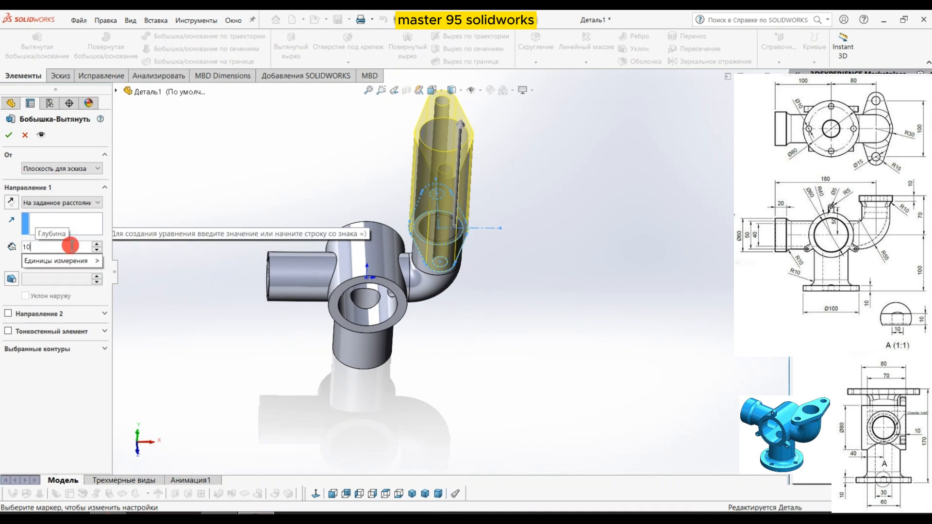
key("Return")
left_click(11, 204)
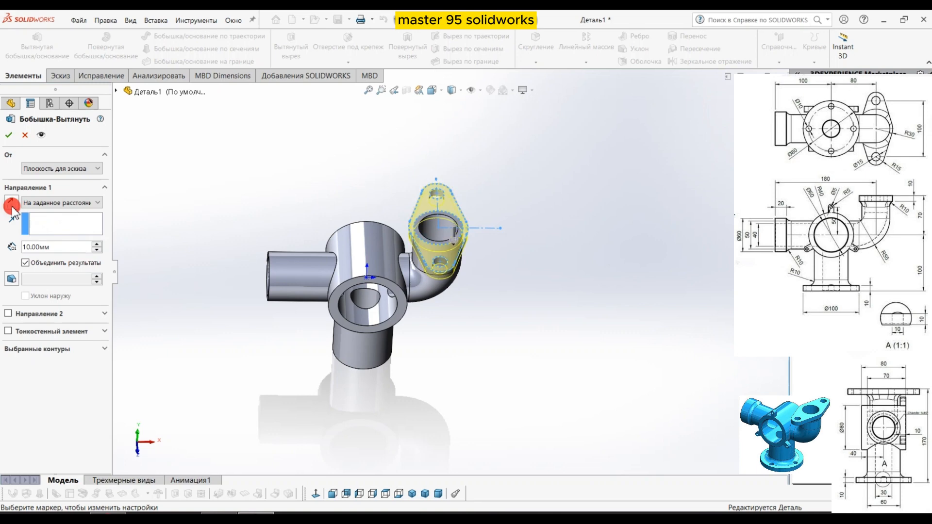
left_click(9, 138)
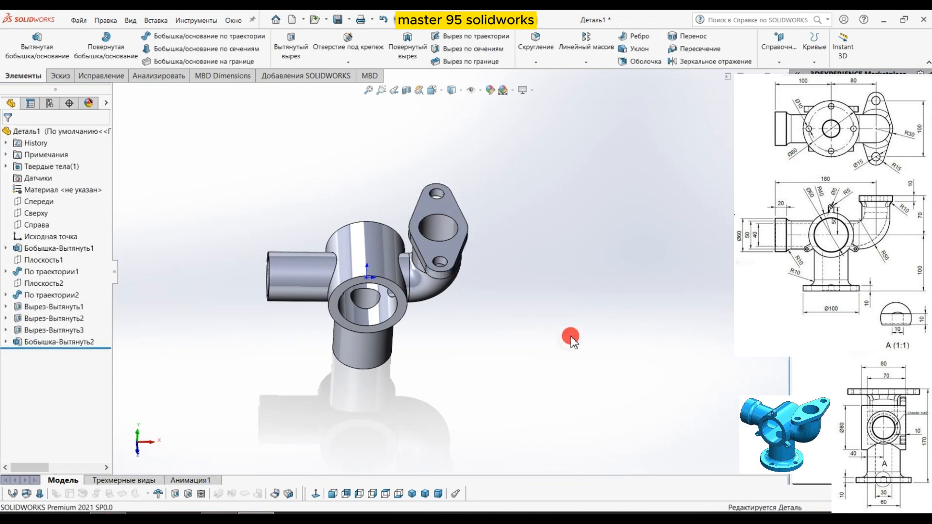
Start a sketch on the straight side branch's end face and draw a circle about 72 mm in diameter centred on the origin
middle_click_drag(566, 334, 308, 313)
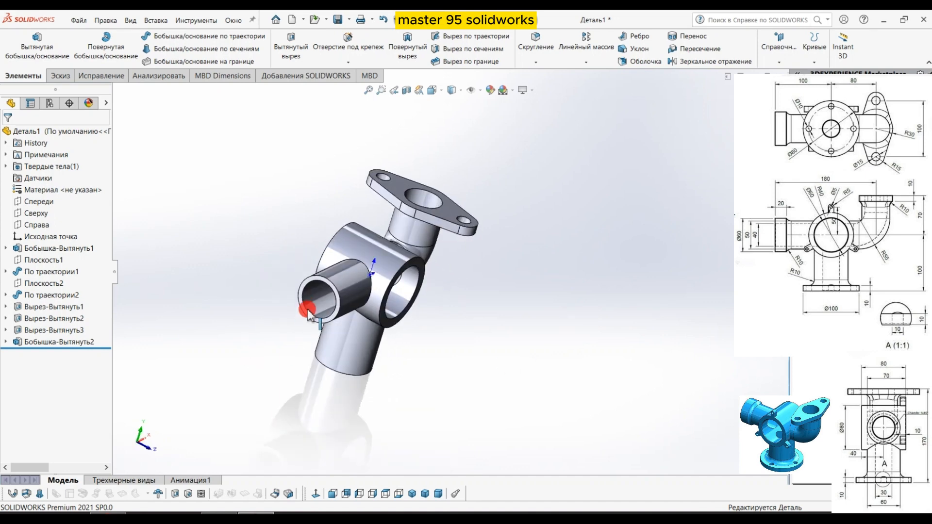
left_click(310, 288)
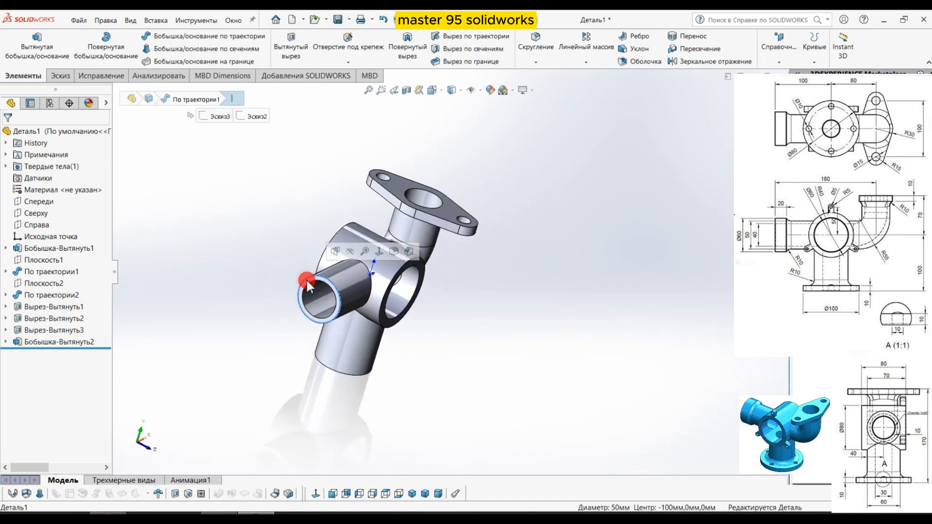
left_click(265, 282)
scroll(268, 291, "down", 4)
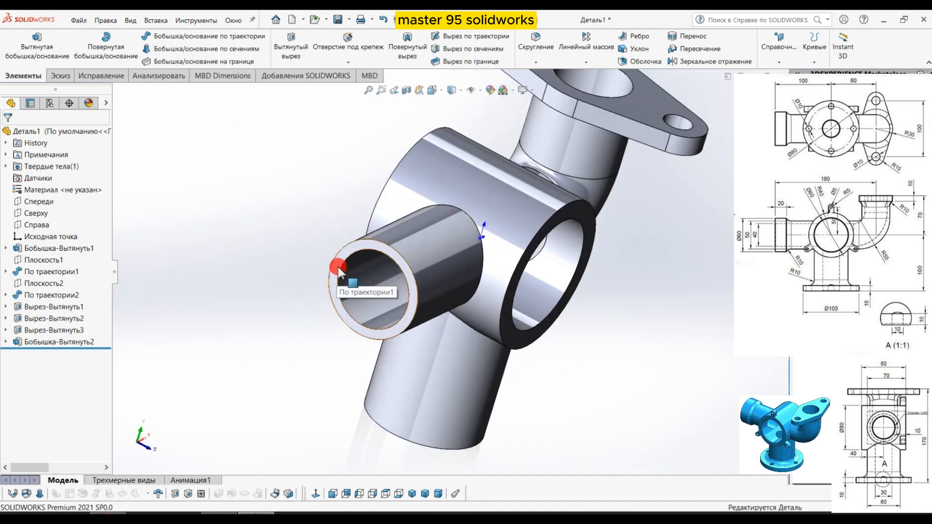
left_click(338, 267)
left_click(379, 237)
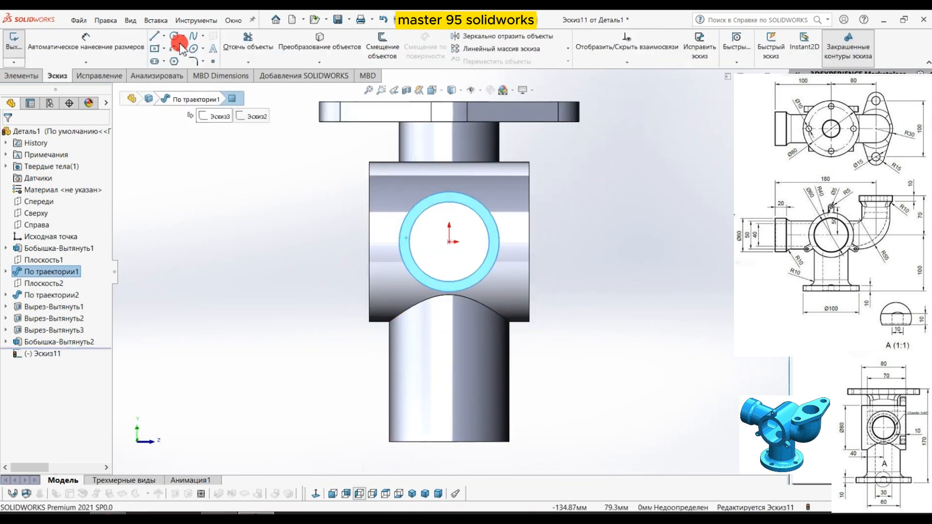
left_click(173, 36)
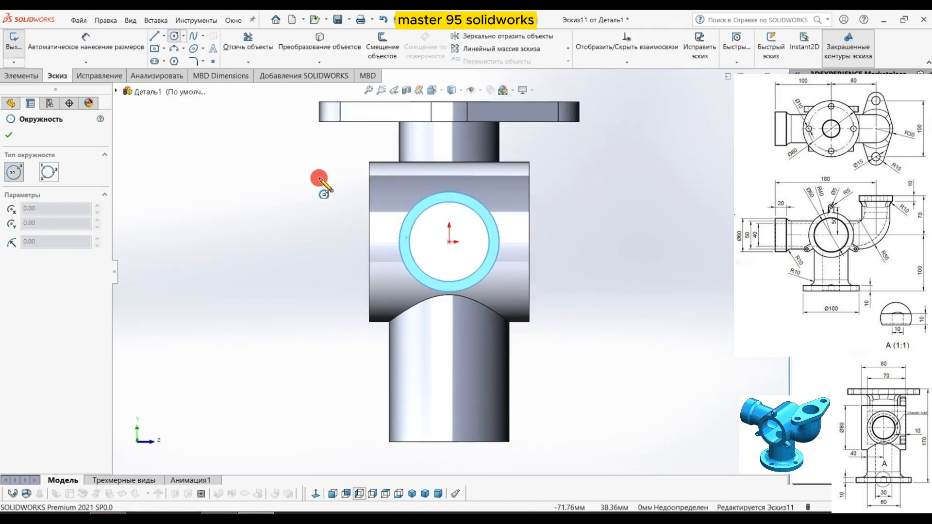
left_click(450, 243)
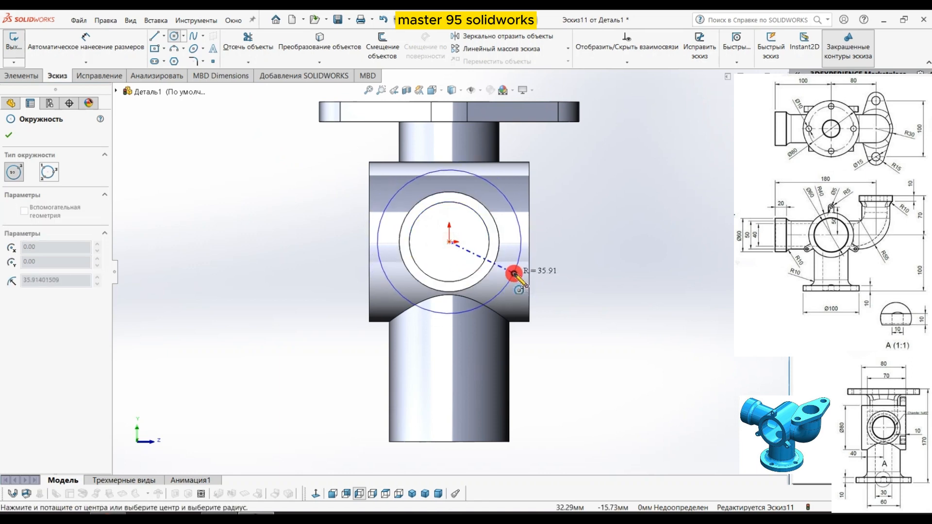
left_click(514, 273)
right_click(534, 272)
left_click(560, 282)
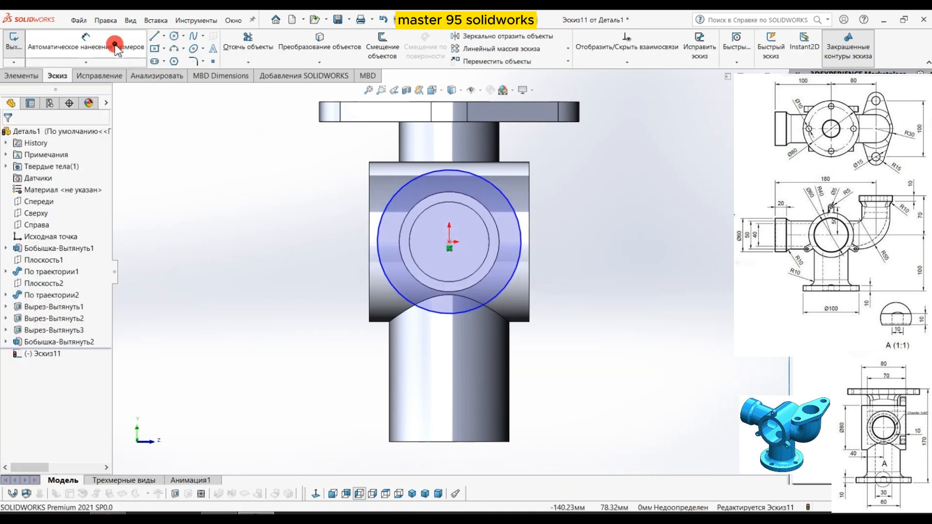
Dimension the circle on the side branch's end face with a diameter of 60 mm
left_click(115, 47)
left_click(511, 276)
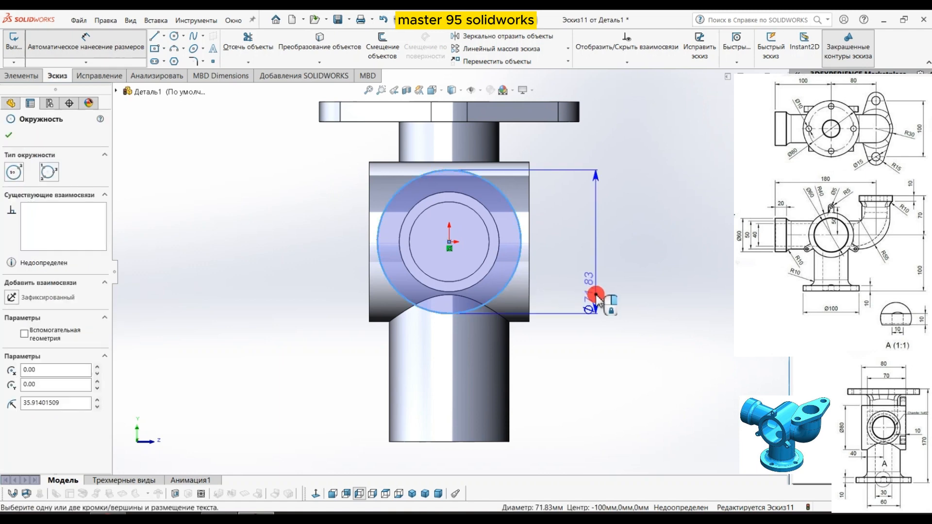
left_click(596, 294)
type("60")
key("Return")
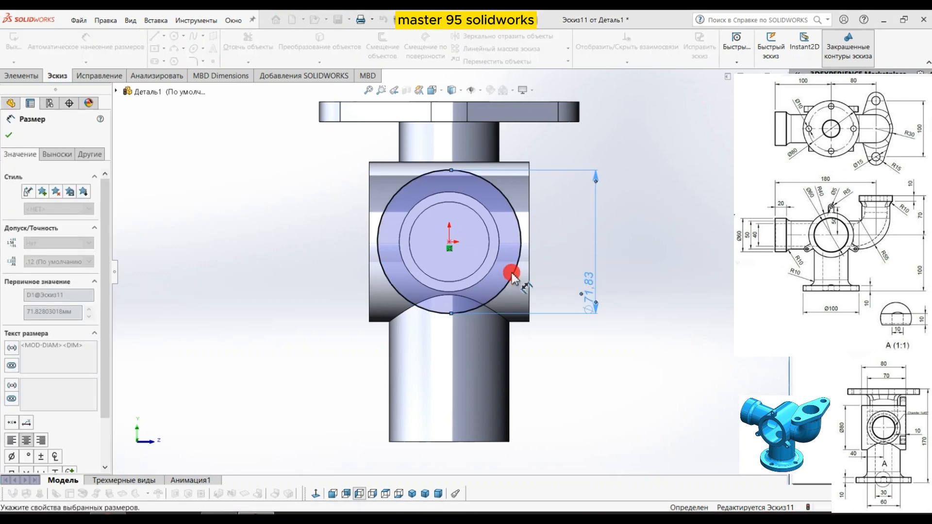
Convert the side branch's 50 mm outer edge into the collar sketch and close the sketch
left_click(320, 39)
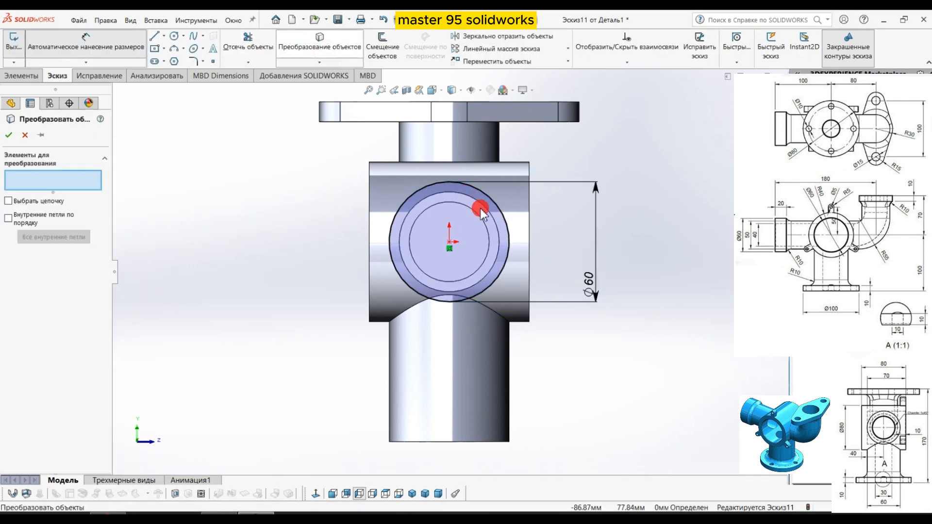
left_click(487, 212)
key("Return")
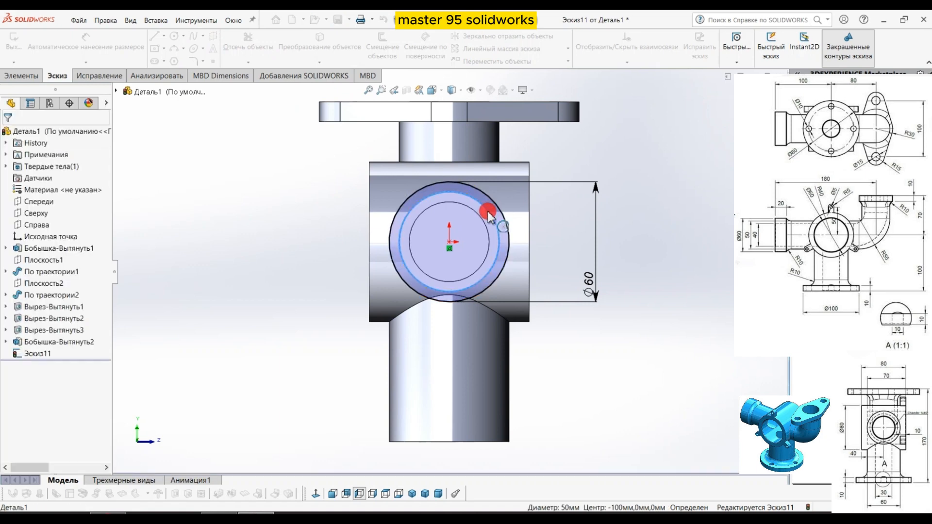
left_click(14, 59)
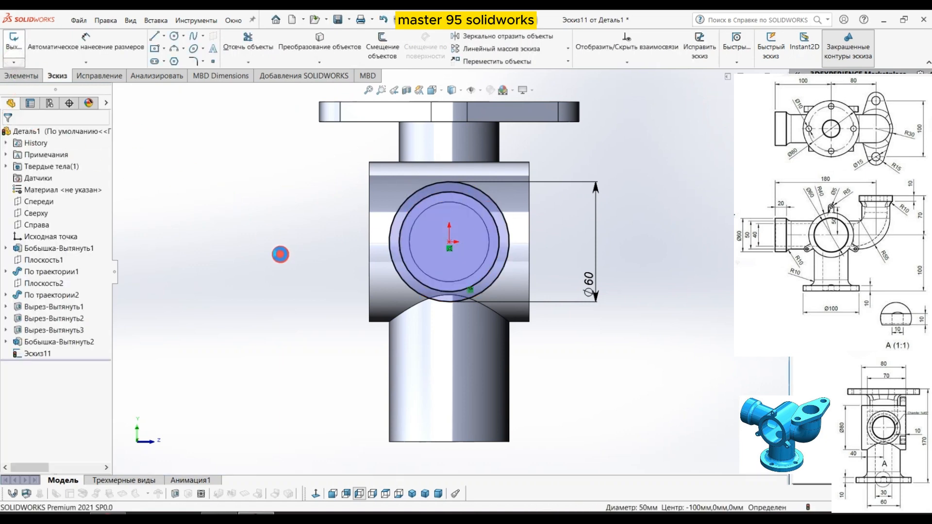
Extrude the ring profile 20 mm in the reversed direction, towards the central cylinder, to form the side branch's collar
mouse_move(306, 264)
middle_mouse_down()
mouse_move(208, 266)
mouse_move(259, 308)
middle_mouse_up()
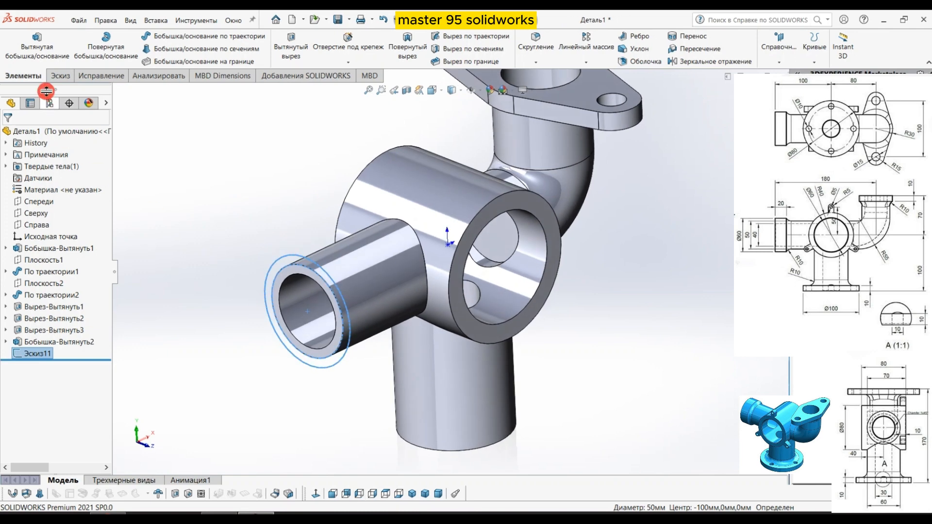
left_click(36, 46)
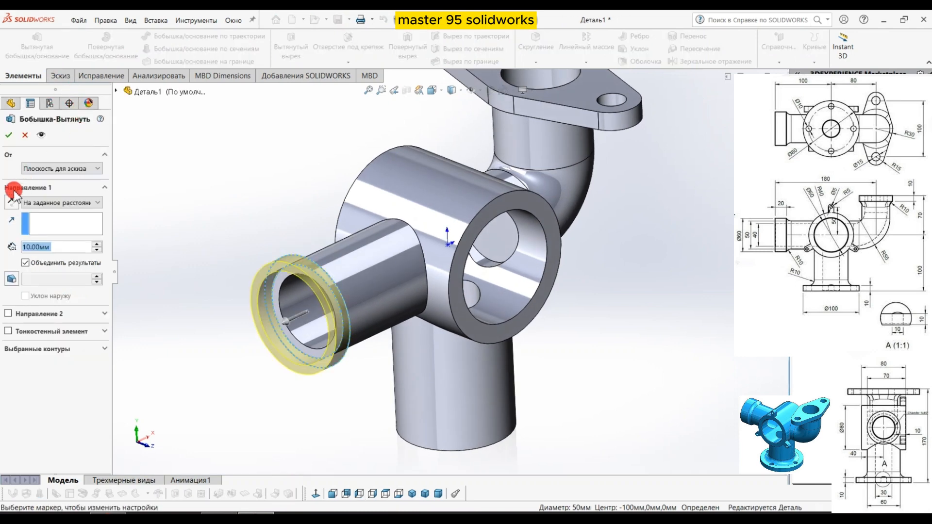
left_click(12, 202)
left_click(35, 221)
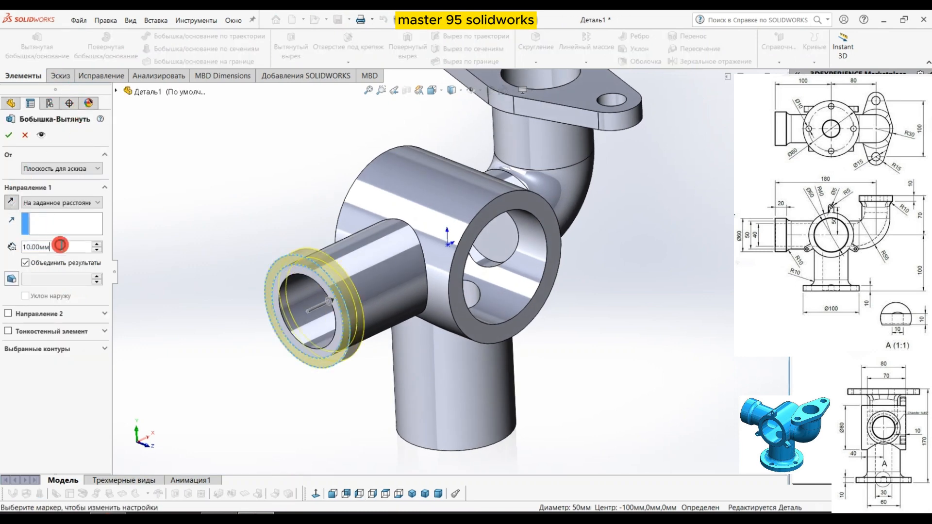
type("20")
key("Return")
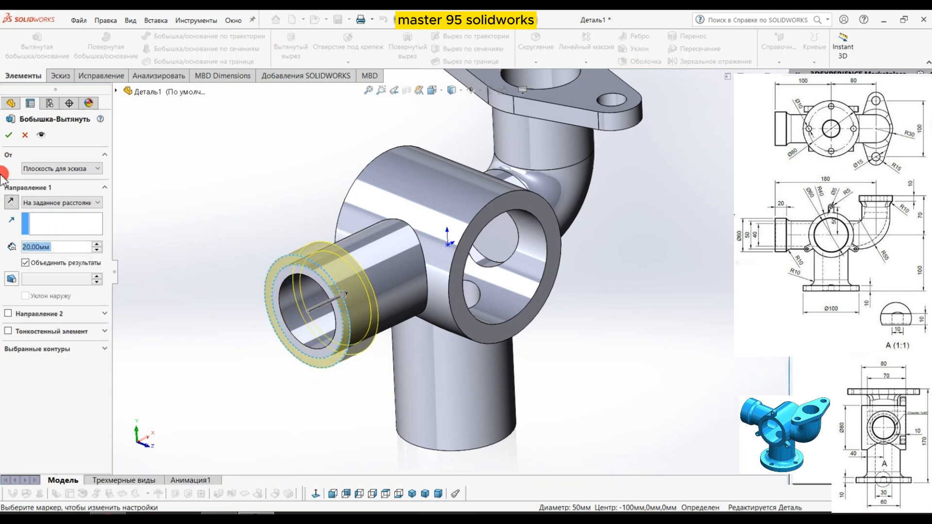
left_click(11, 134)
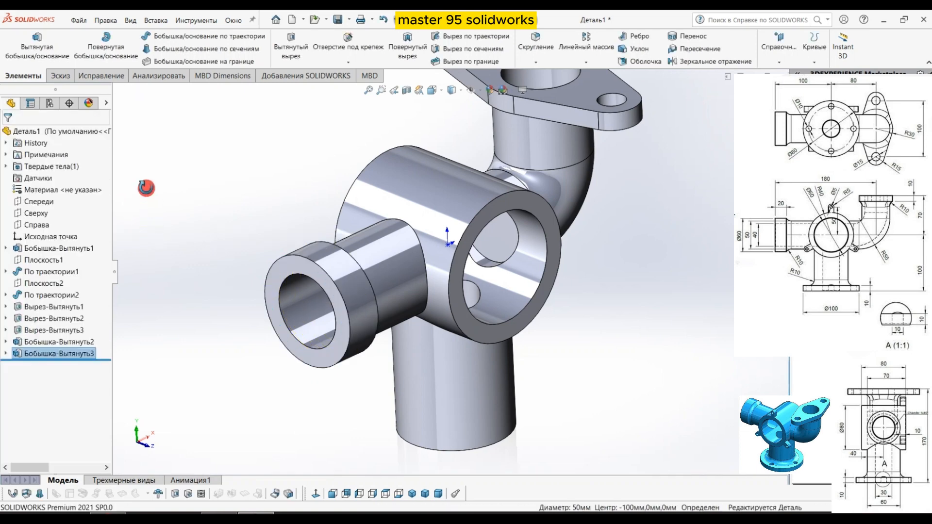
middle_click_drag(148, 227, 179, 215)
scroll(176, 223, "up", 3)
middle_click_drag(576, 325, 494, 354)
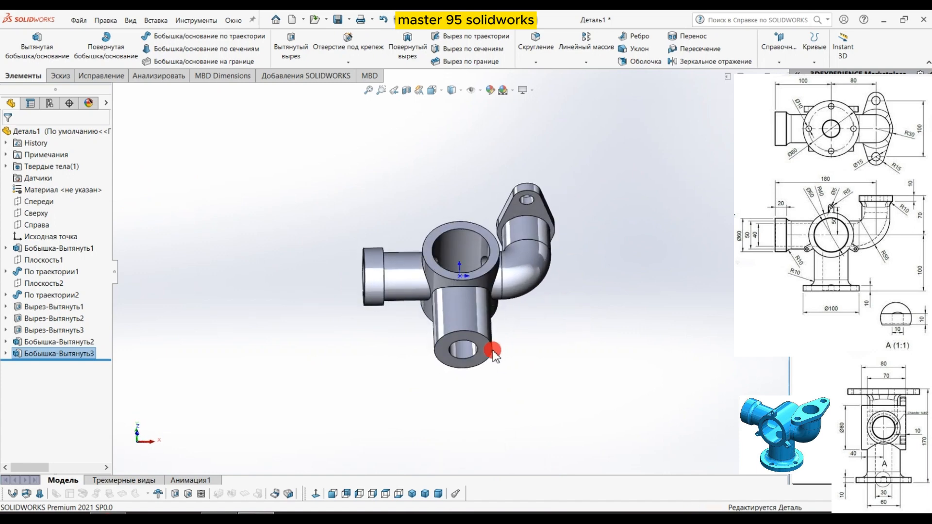
Start a sketch on the downward branch's end face and draw a circle about 78 mm in diameter centred on the origin
left_click(487, 351)
left_click(530, 312)
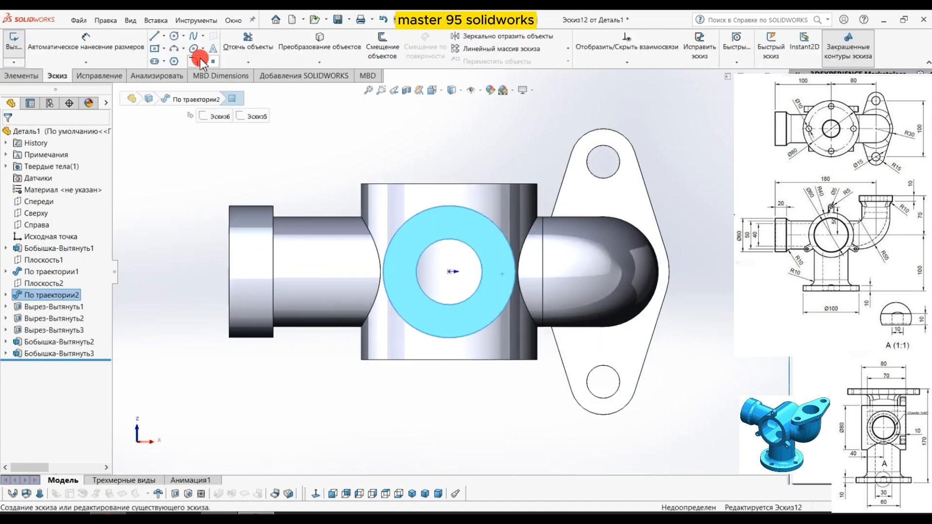
left_click(174, 35)
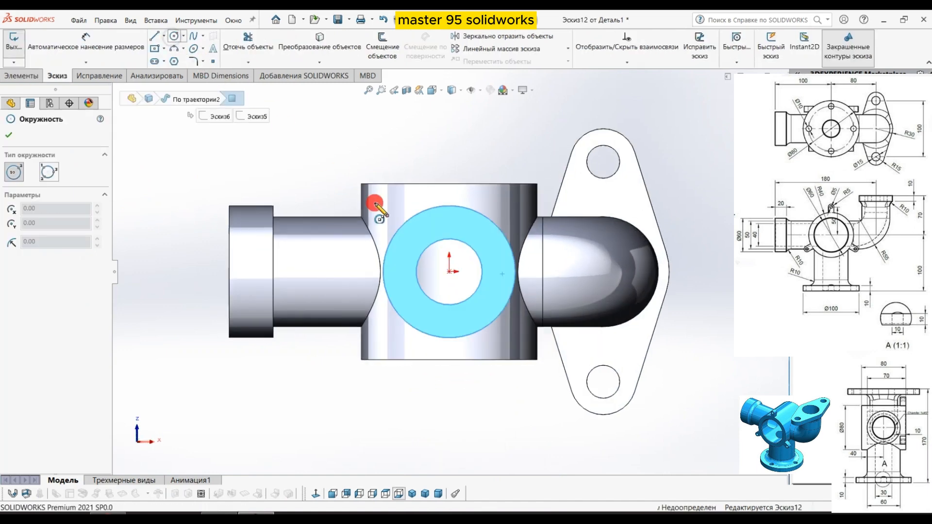
left_click(450, 271)
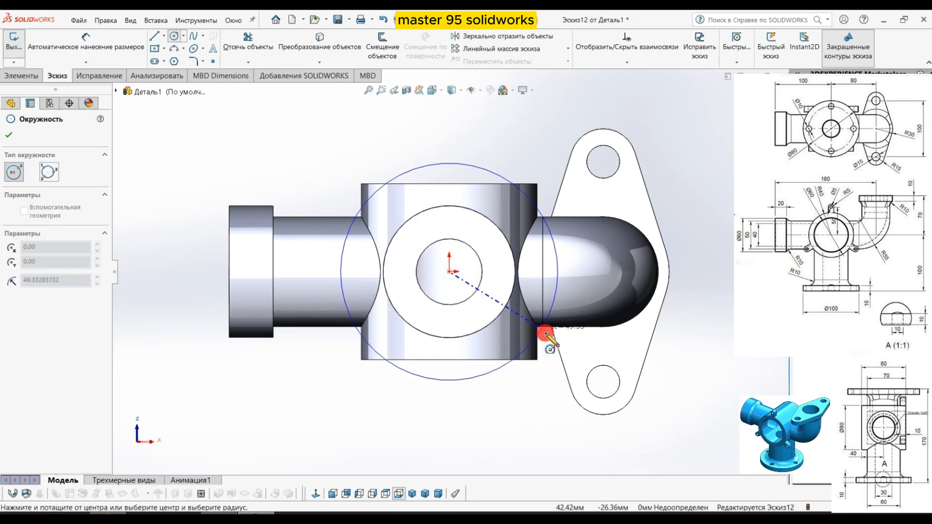
left_click(517, 324)
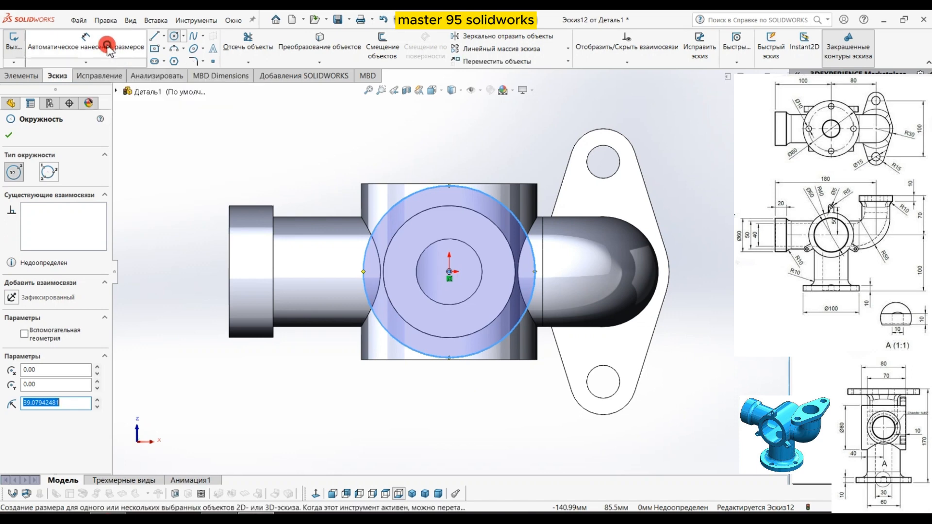
Dimension the circle on the downward branch's end face with a diameter of 100 mm
key("Escape")
left_click(370, 313)
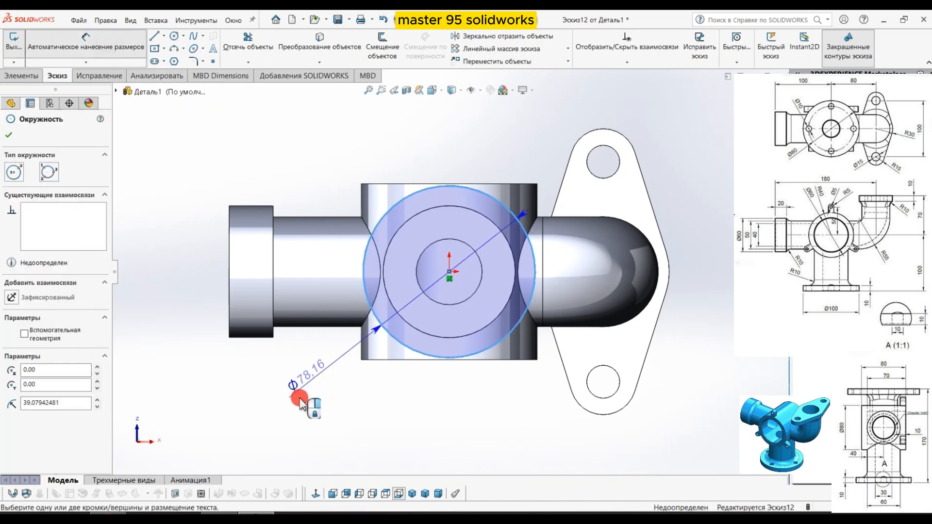
left_click(299, 397)
type("100")
key("Return")
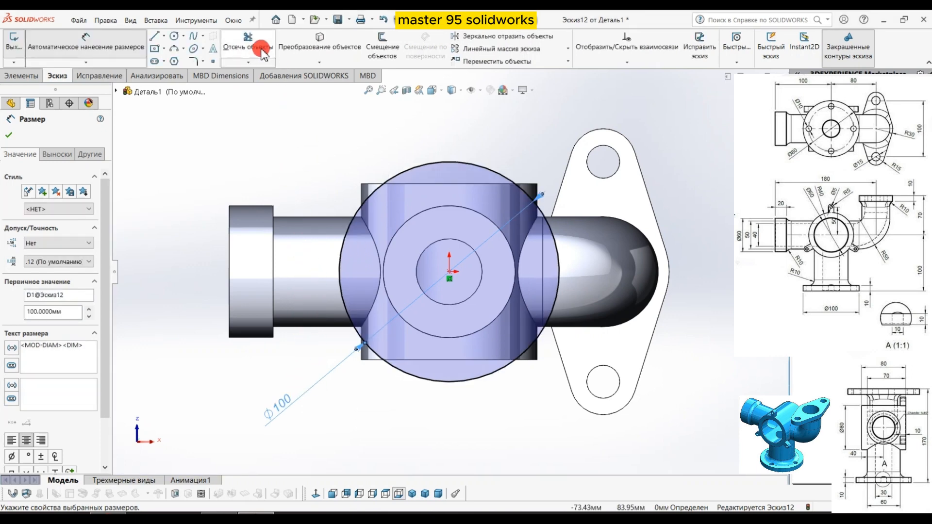
Convert the outer circular edge of the downward branch's end face into the flange sketch
left_click(316, 39)
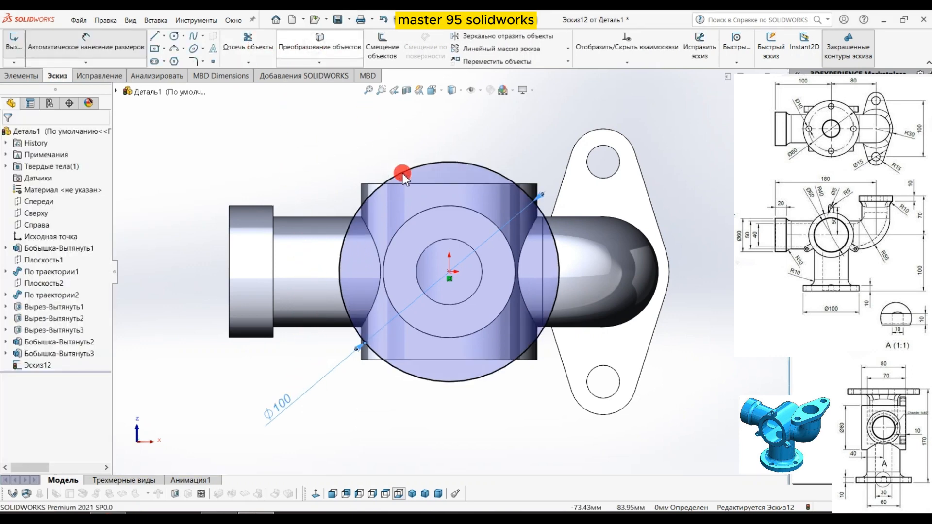
left_click(421, 211)
right_click(420, 214)
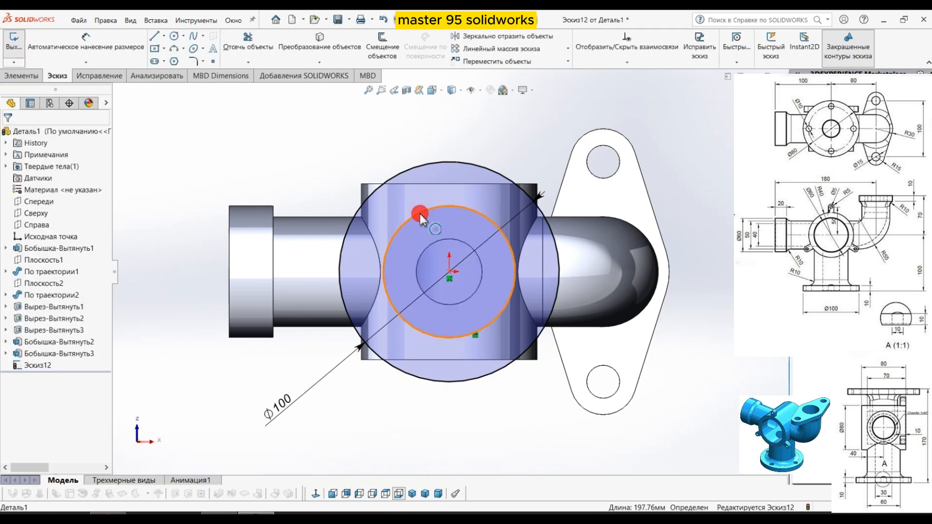
Draw a circle about 79 mm in diameter centred on the origin and make it construction geometry for the bolt holes
left_click(180, 60)
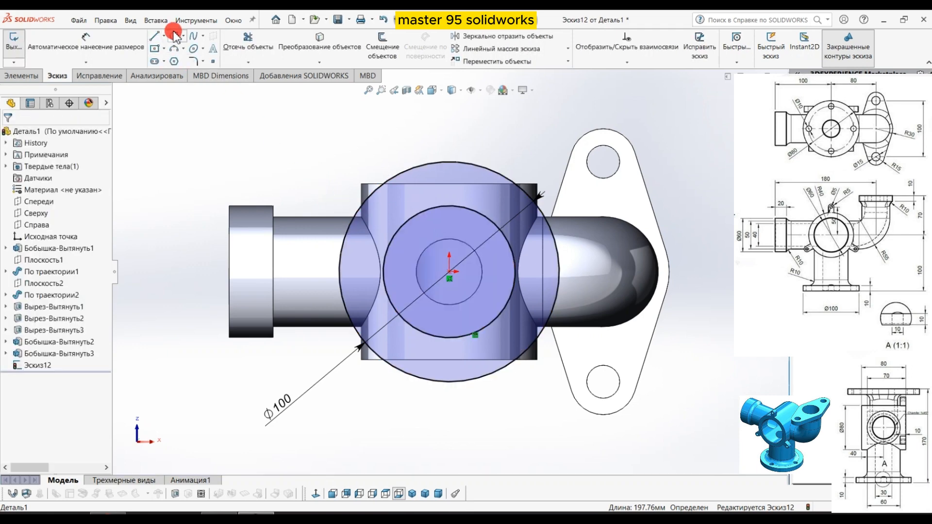
left_click(449, 271)
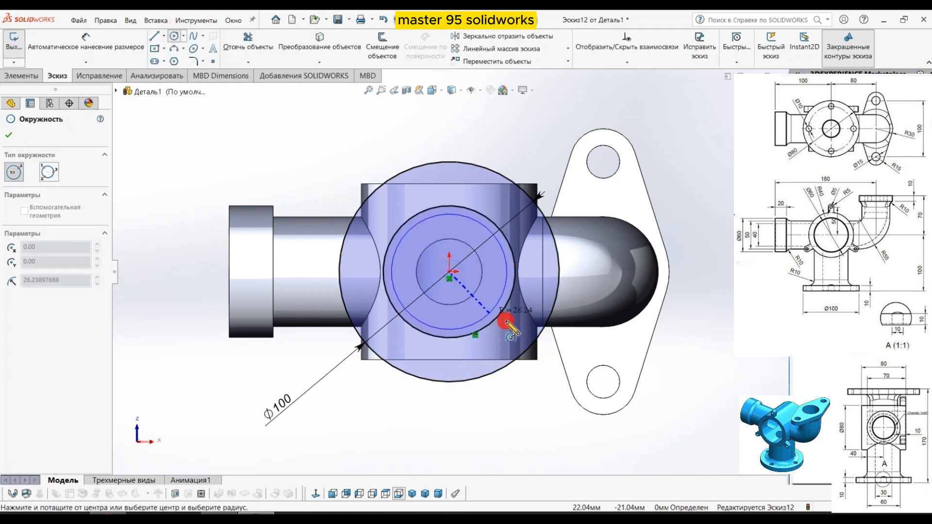
left_click(375, 240)
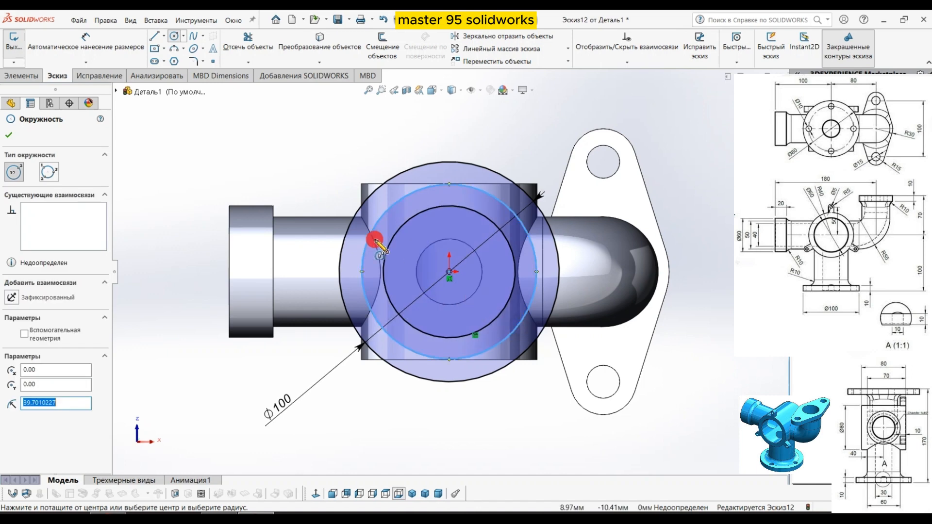
right_click(297, 186)
left_click(320, 193)
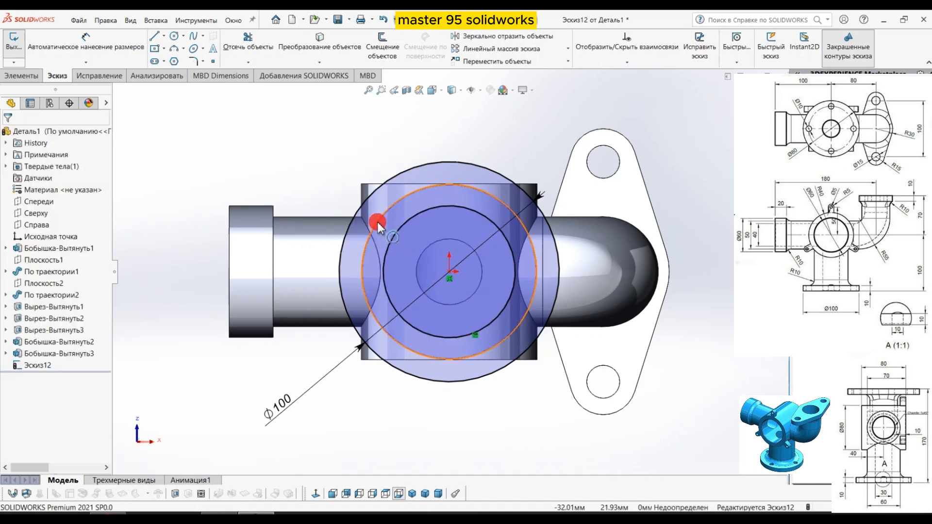
left_click(377, 222)
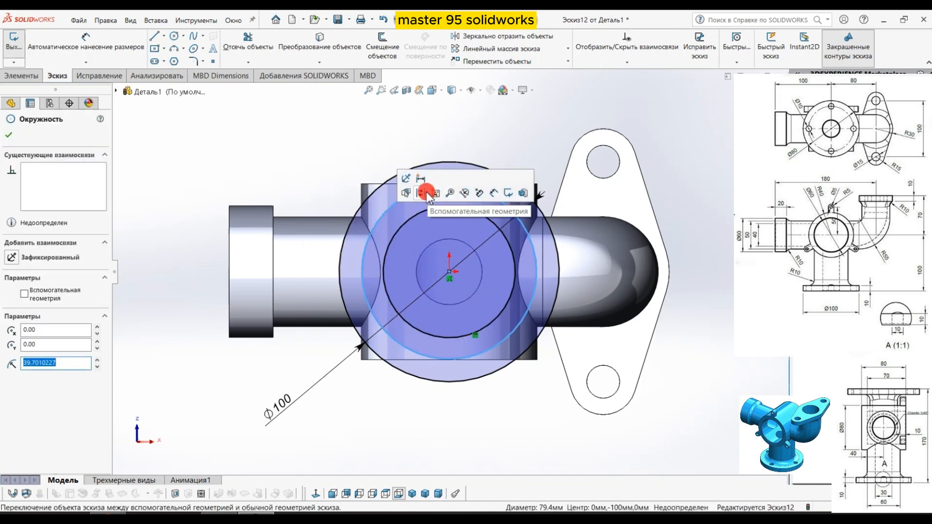
left_click(425, 193)
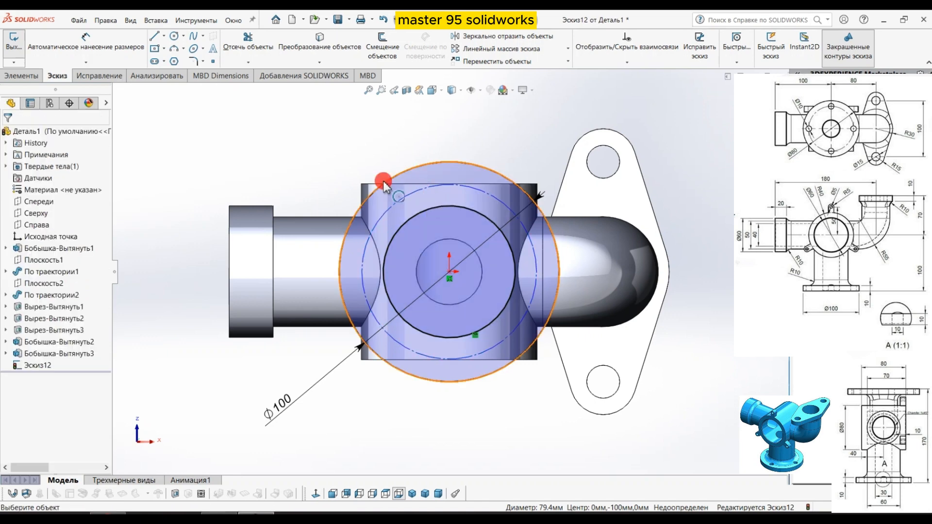
Draw a hole circle about 14 mm in diameter on the construction circle, directly below the origin
left_click(174, 36)
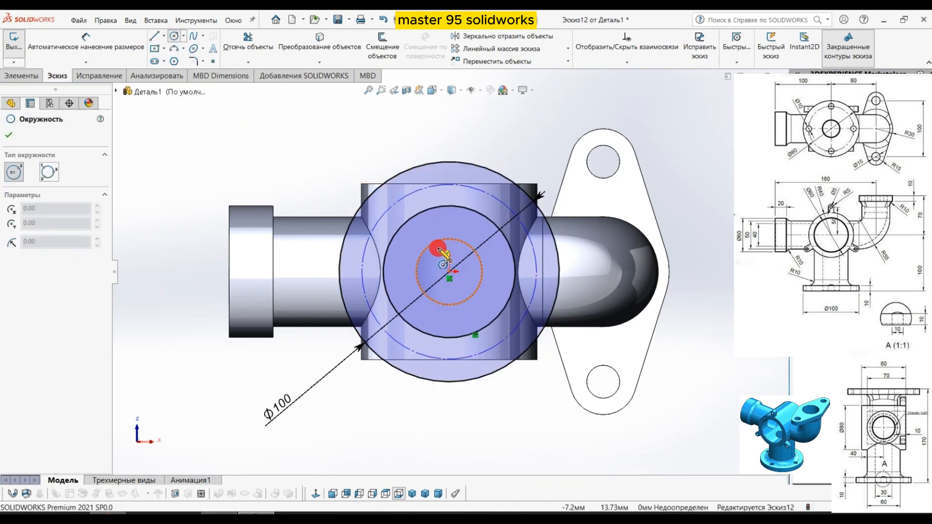
left_click(450, 274)
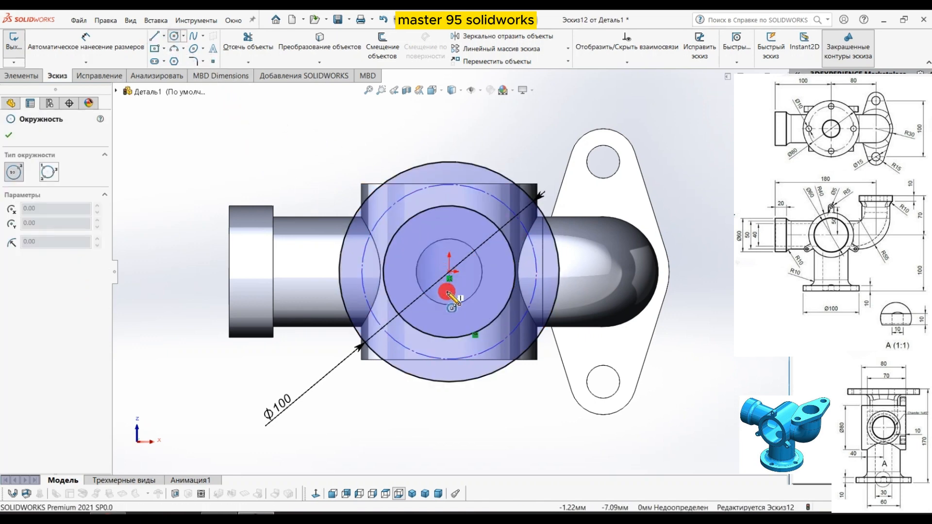
left_click(449, 359)
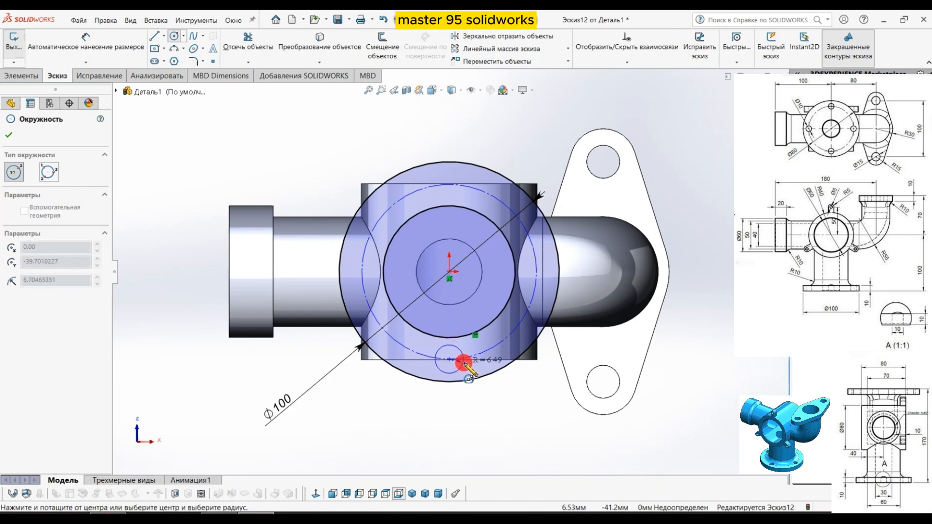
left_click(465, 362)
right_click(463, 364)
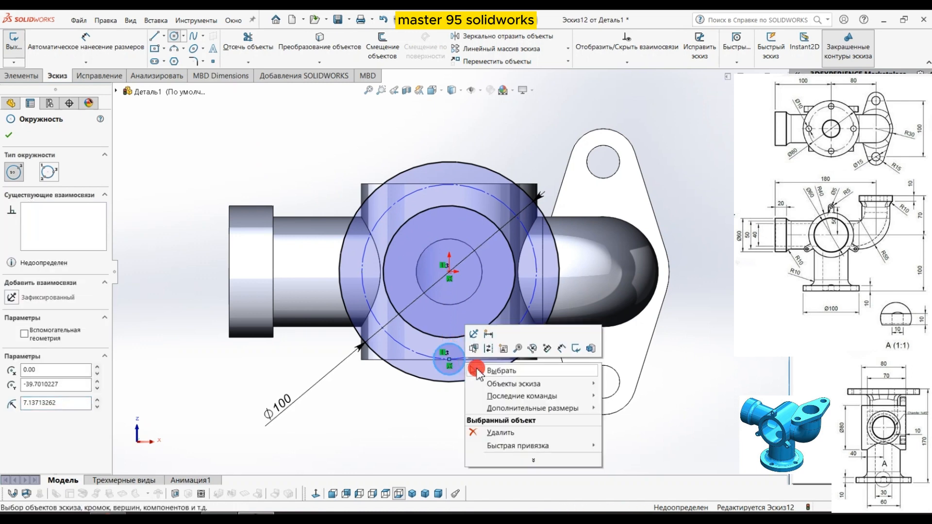
left_click(480, 367)
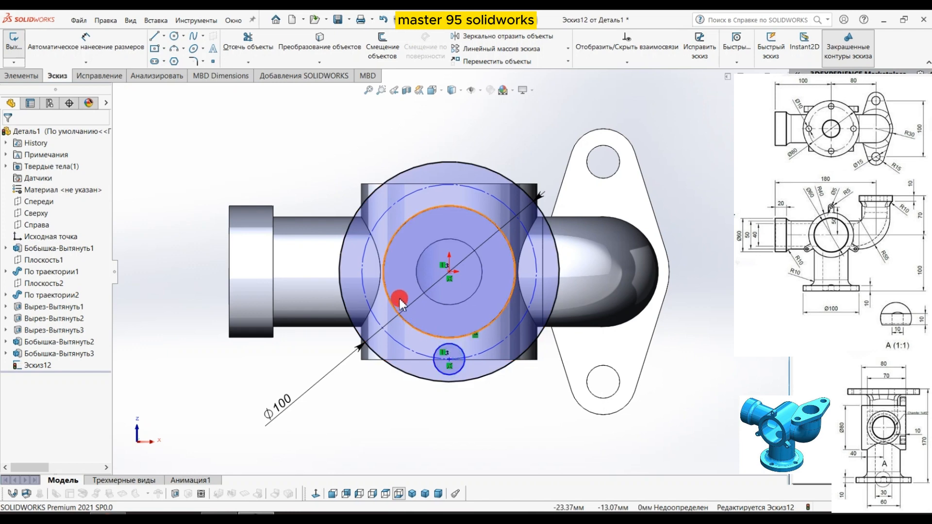
Dimension the hole circle with a diameter of 10 mm
left_click(92, 34)
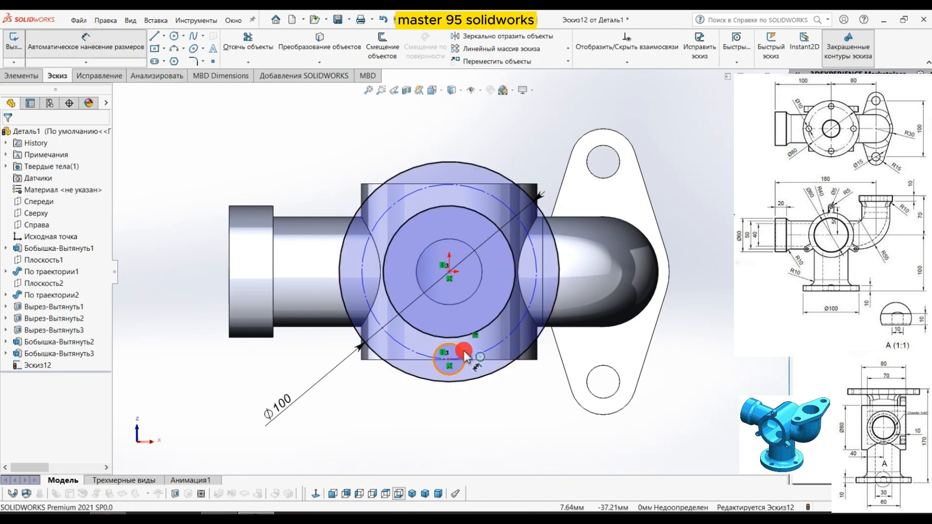
left_click(462, 350)
left_click(478, 303)
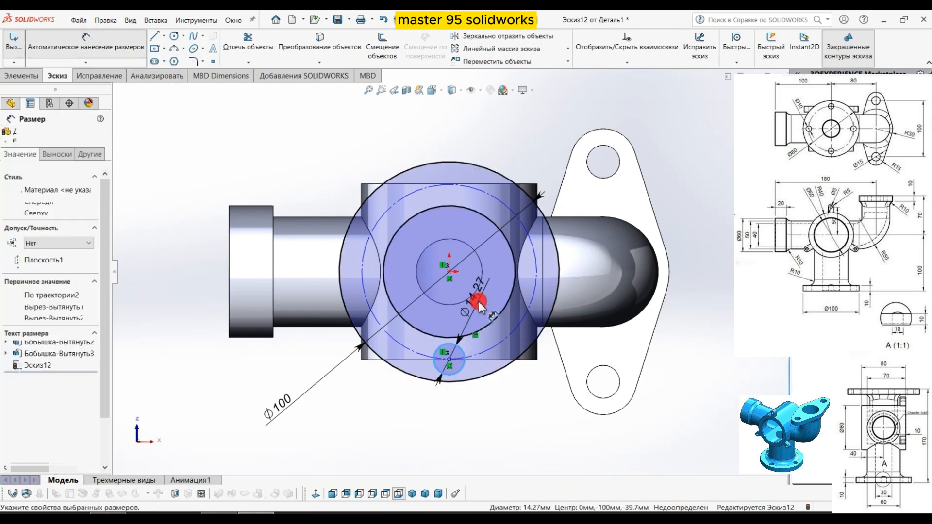
type("10")
key("Return")
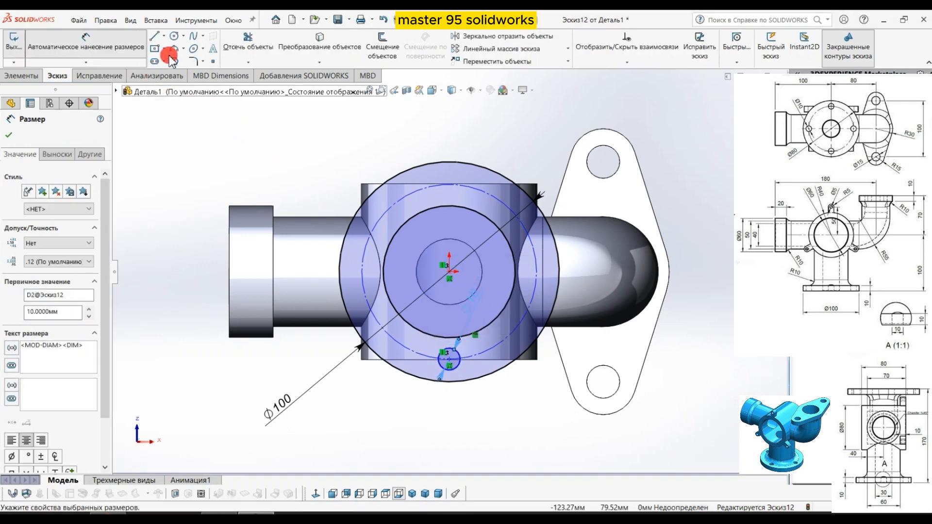
Draw a vertical centerline from the hole circle's centre to the origin
left_click(166, 36)
left_click(168, 58)
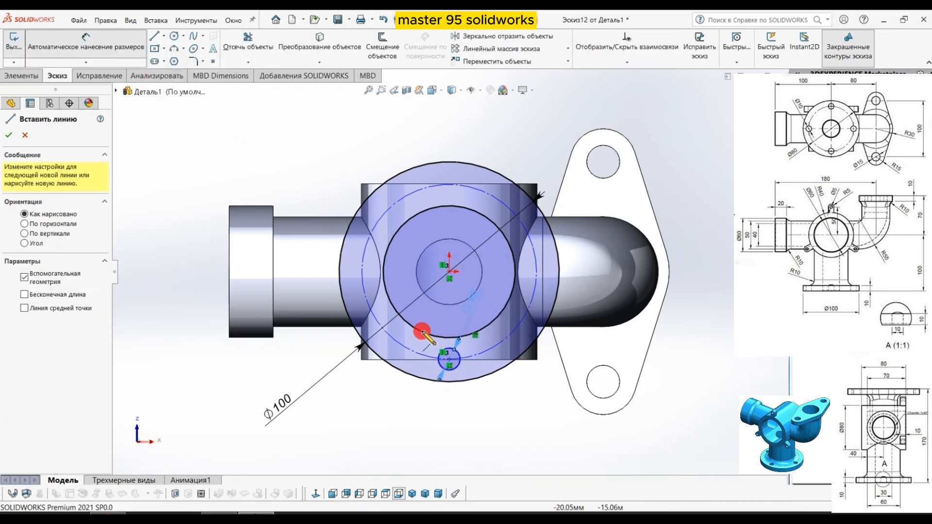
left_click(449, 360)
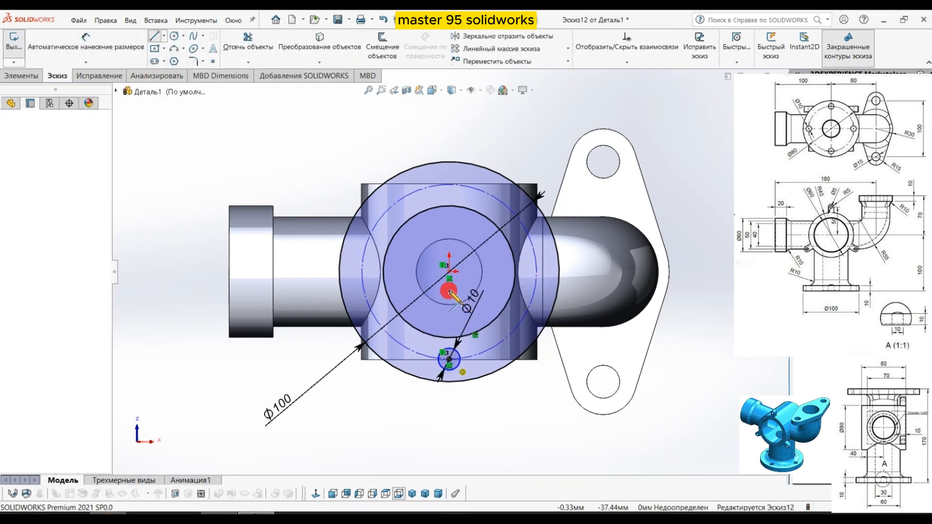
left_click(448, 266)
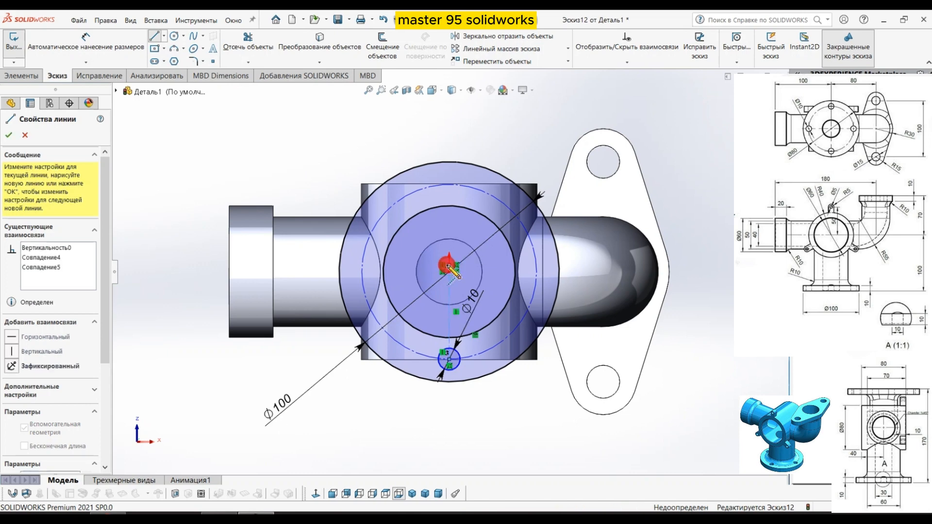
right_click(448, 266)
left_click(465, 274)
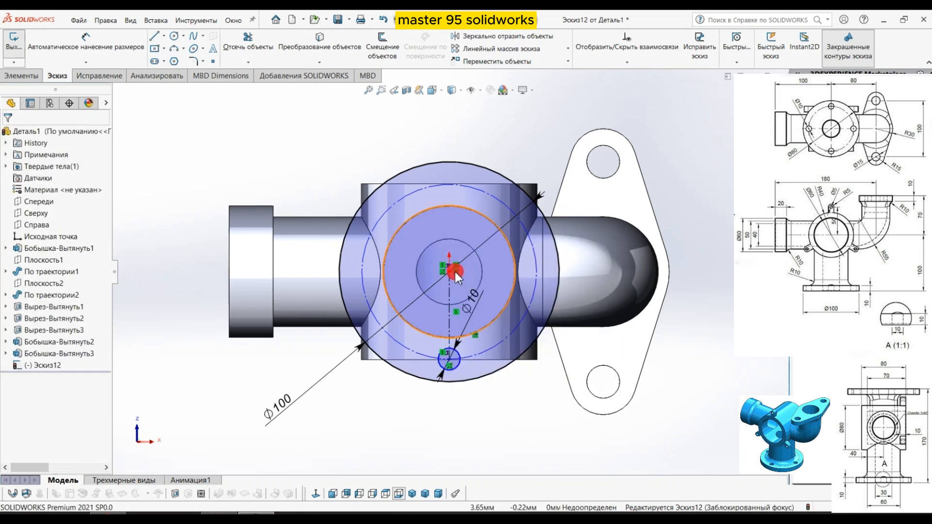
Create a circular sketch pattern of the hole circle around the origin with 4 equally spaced instances over 360 degrees
left_click(568, 49)
left_click(545, 72)
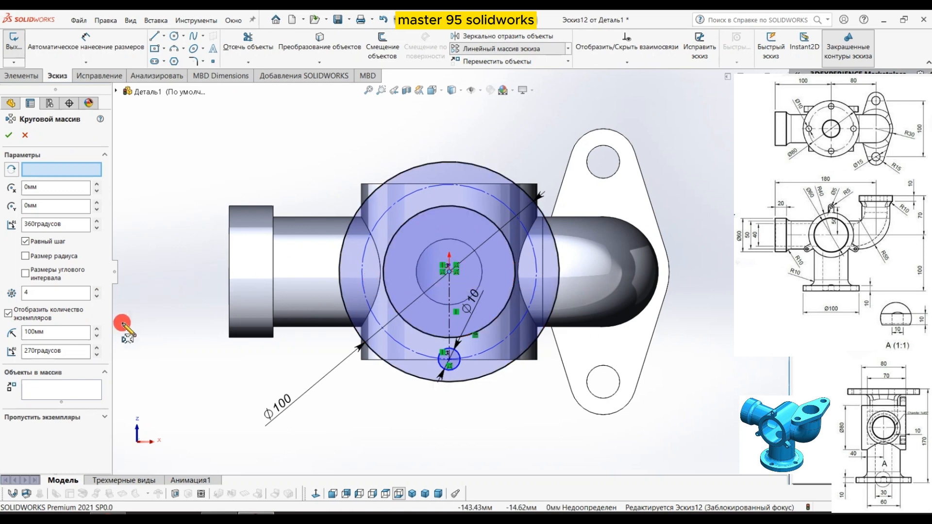
left_click(88, 391)
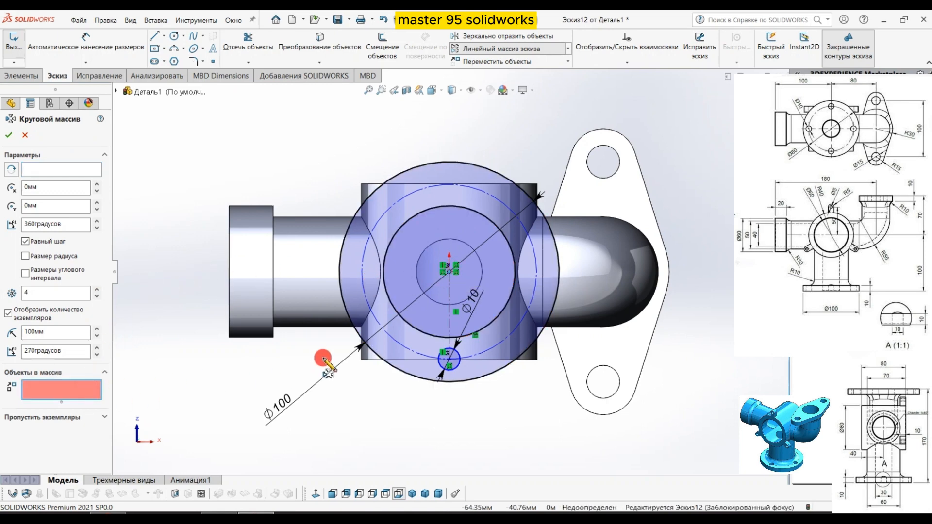
left_click(439, 358)
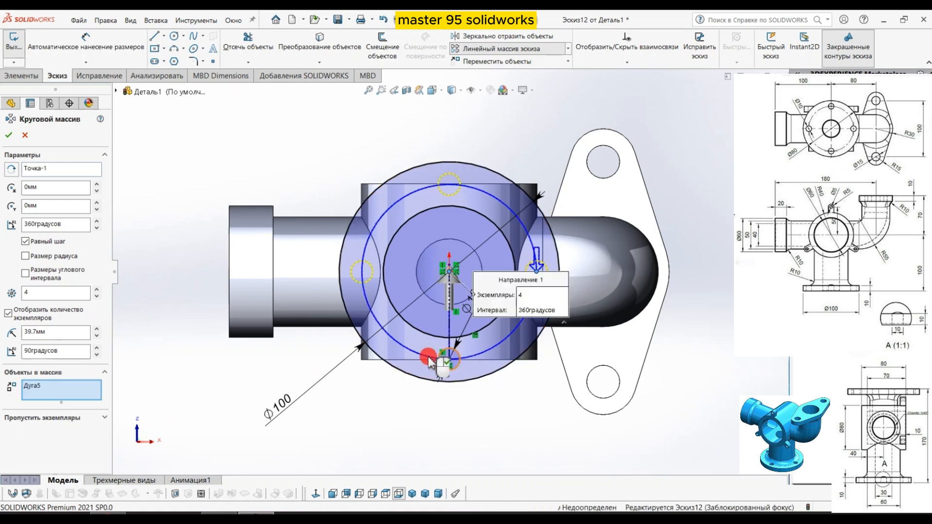
left_click(12, 140)
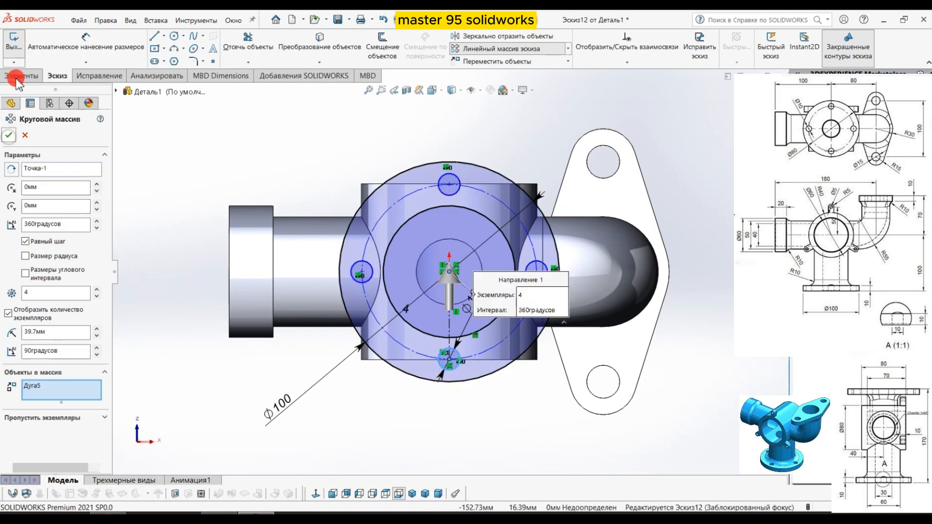
Close the flange sketch and extrude it 10 mm in the reversed direction, towards the central cylinder
left_click(14, 37)
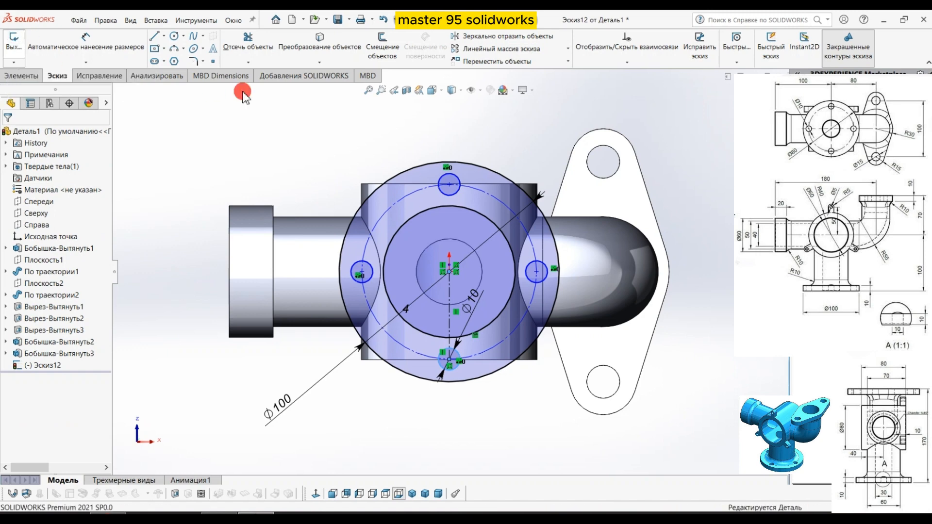
mouse_move(320, 136)
middle_mouse_down()
mouse_move(301, 308)
mouse_move(252, 297)
mouse_move(293, 328)
mouse_move(243, 332)
mouse_move(270, 325)
middle_mouse_up()
left_click(75, 43)
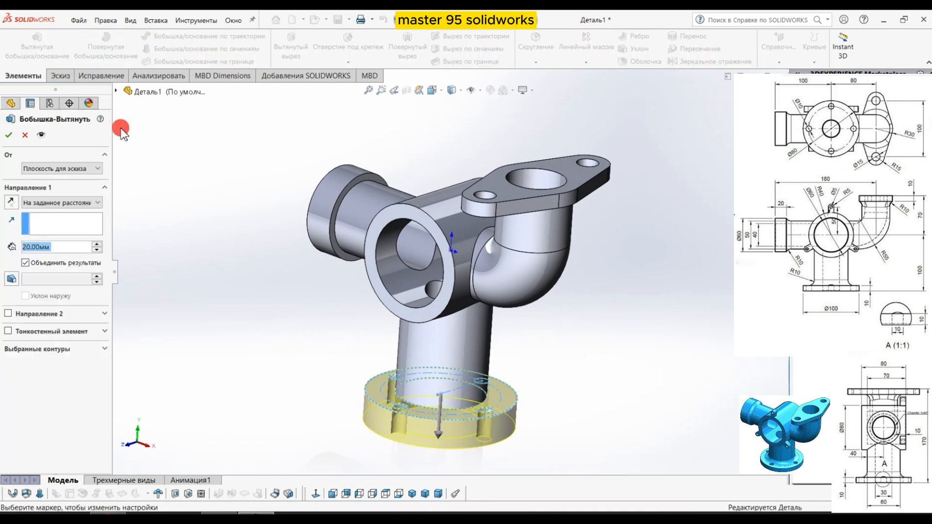
left_click(12, 203)
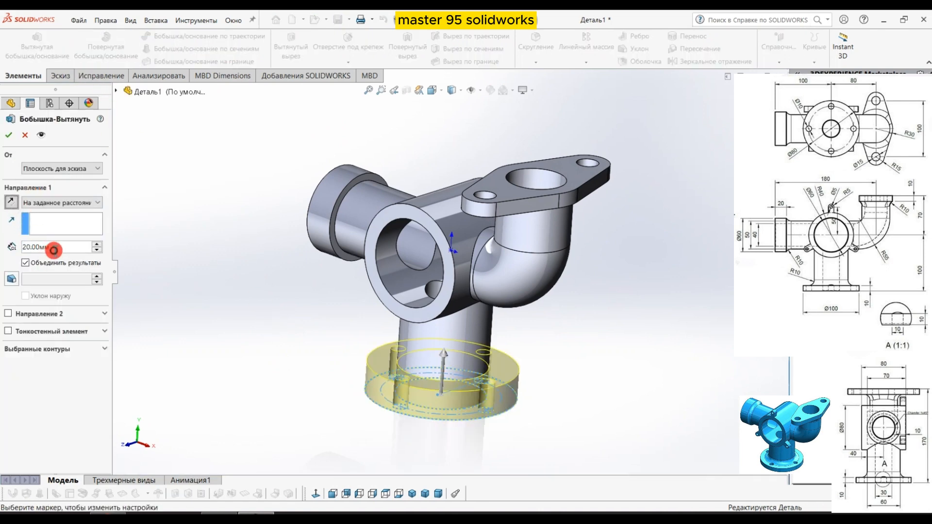
type("10")
key("Return")
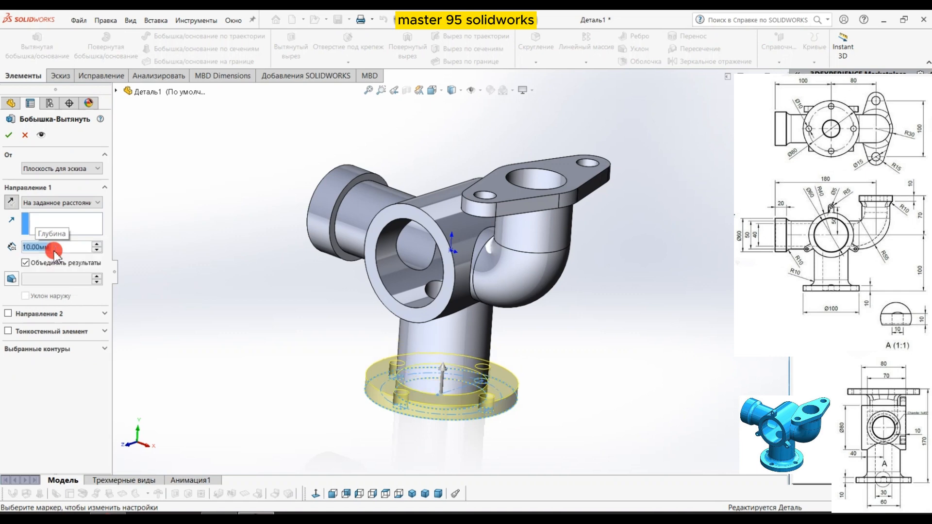
left_click(8, 135)
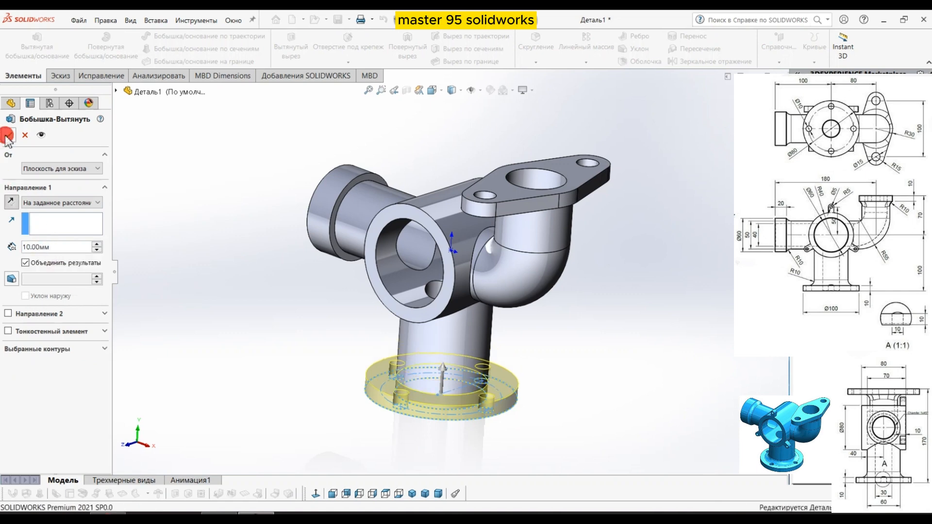
Fillet the edge where the downward branch meets its four-hole round flange with a 10 mm radius
middle_click_drag(233, 251, 270, 322)
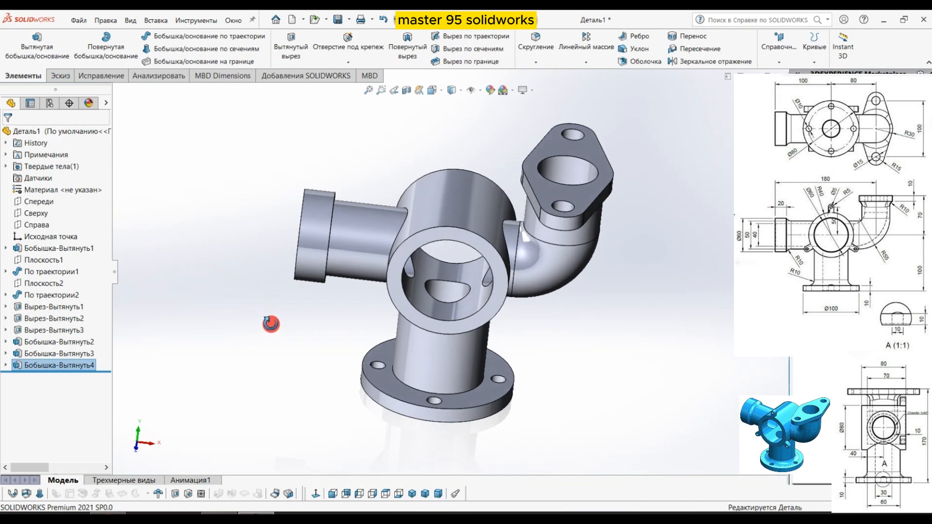
left_click(530, 61)
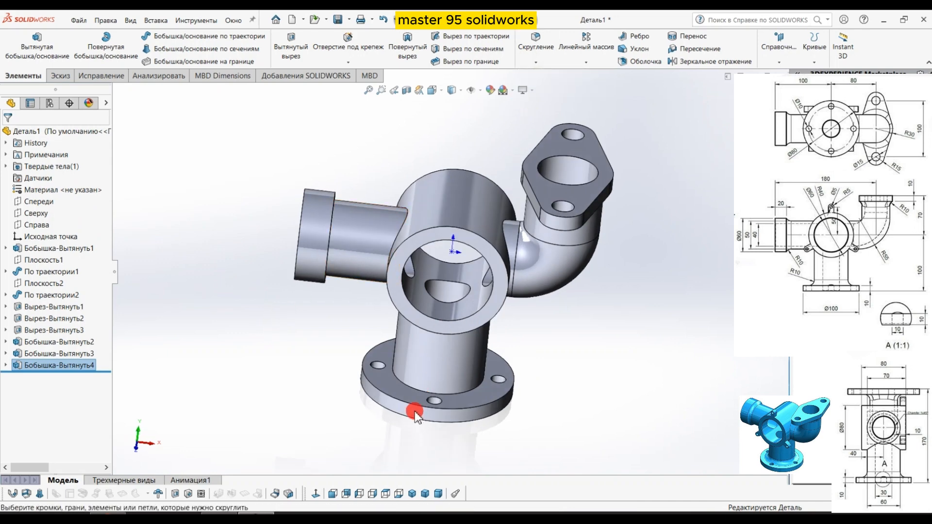
scroll(414, 409, "down", 2)
left_click(413, 370)
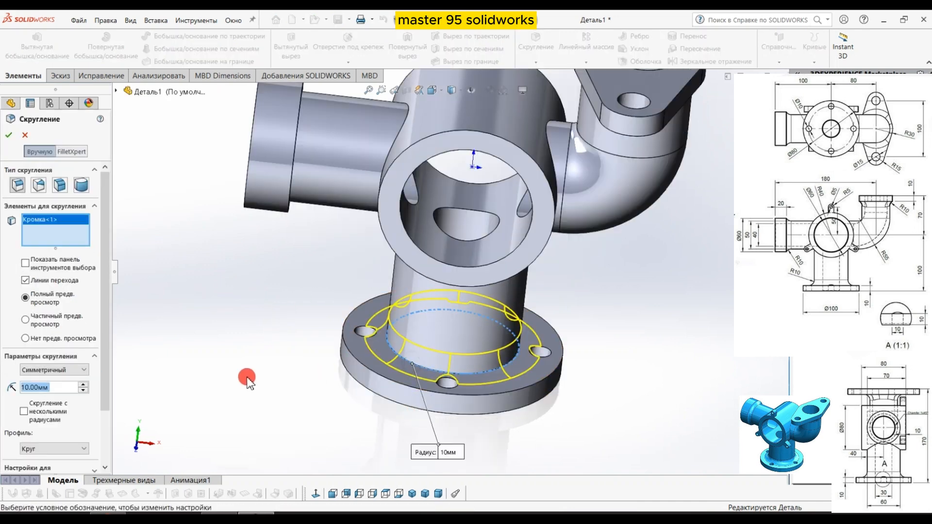
left_click(9, 139)
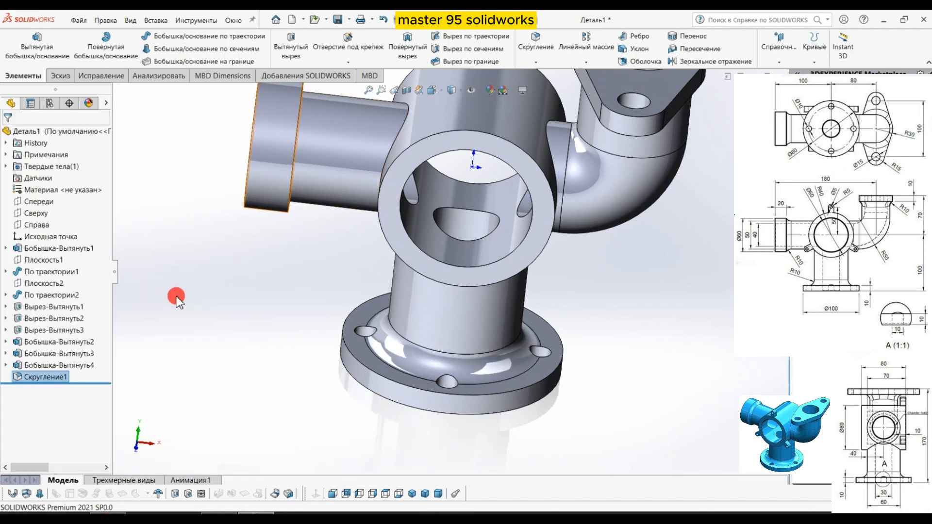
Fillet the side collar's inner shoulder edge and the junction beneath the two-hole flange with a 10 mm radius
middle_click_drag(176, 301, 181, 264)
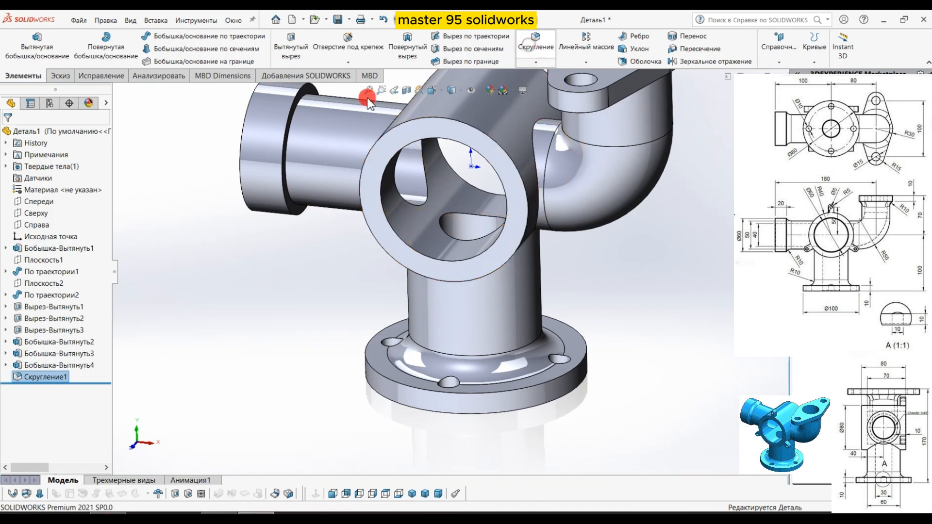
key("Return")
scroll(301, 145, "down", 3)
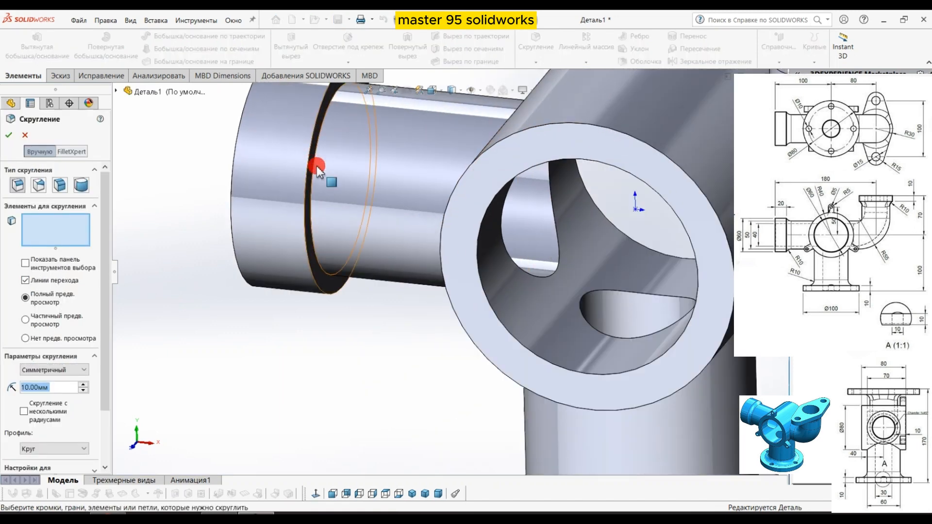
left_click(313, 165)
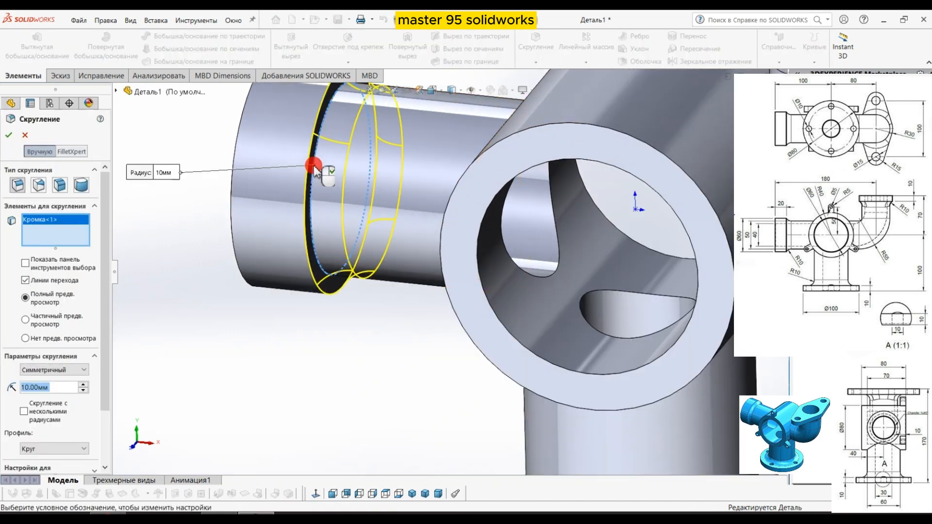
scroll(388, 194, "up", 5)
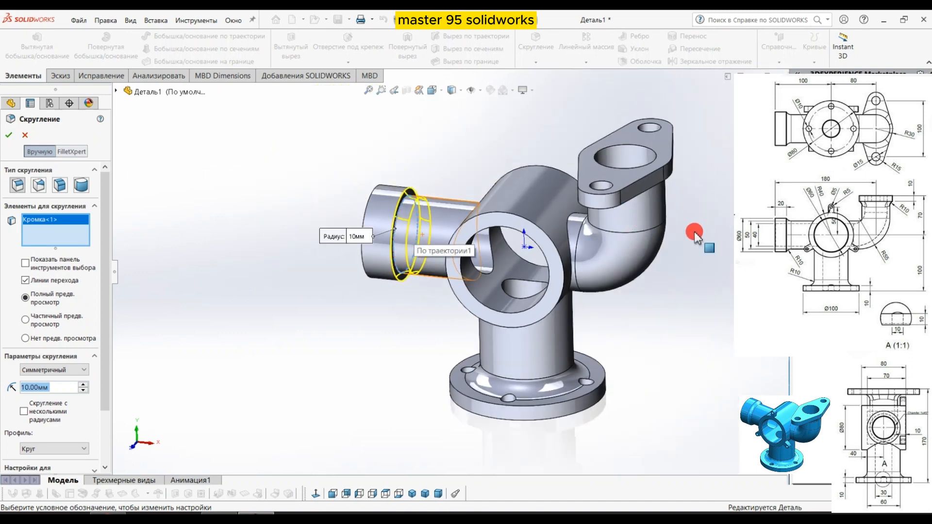
middle_click_drag(723, 232, 728, 122)
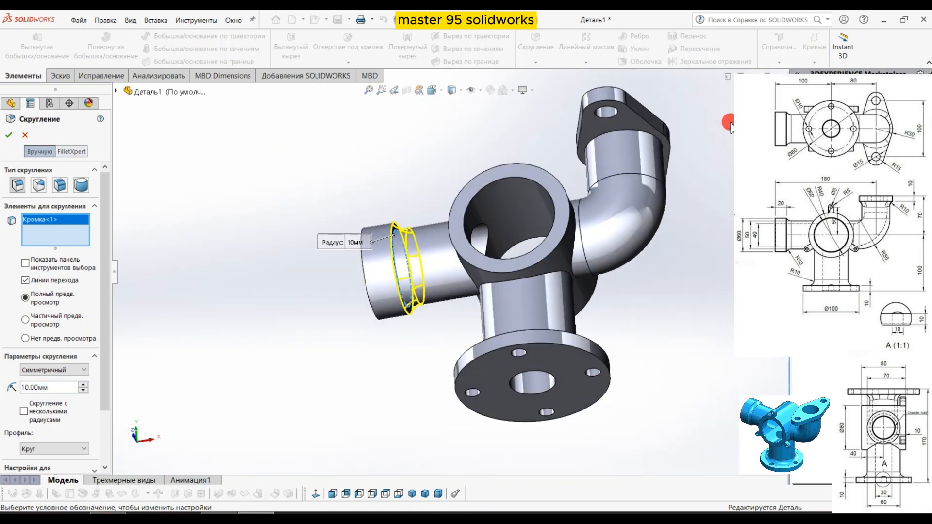
left_click(610, 135)
key("Return")
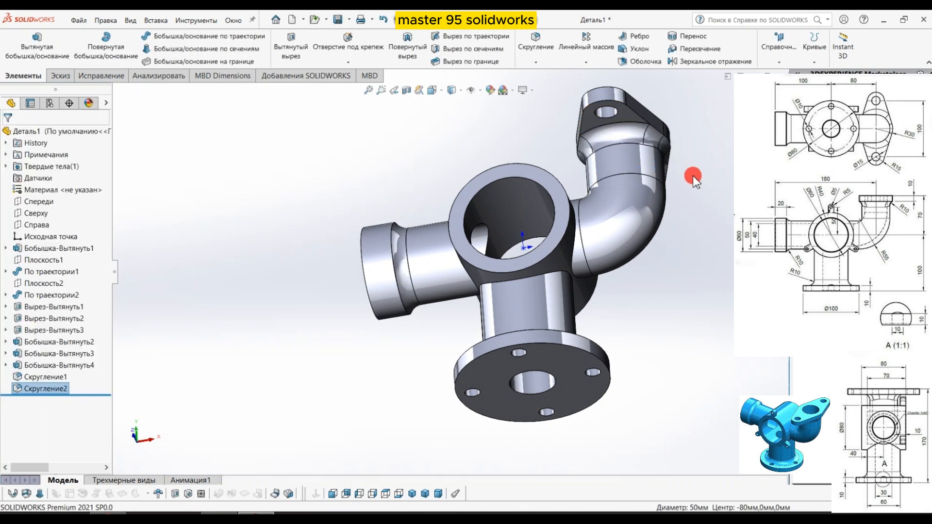
Start a sketch on the central cylinder's front ring face and draw a vertical centerline about 53 mm long upward from the origin
middle_click_drag(692, 176, 526, 215)
left_click(526, 218)
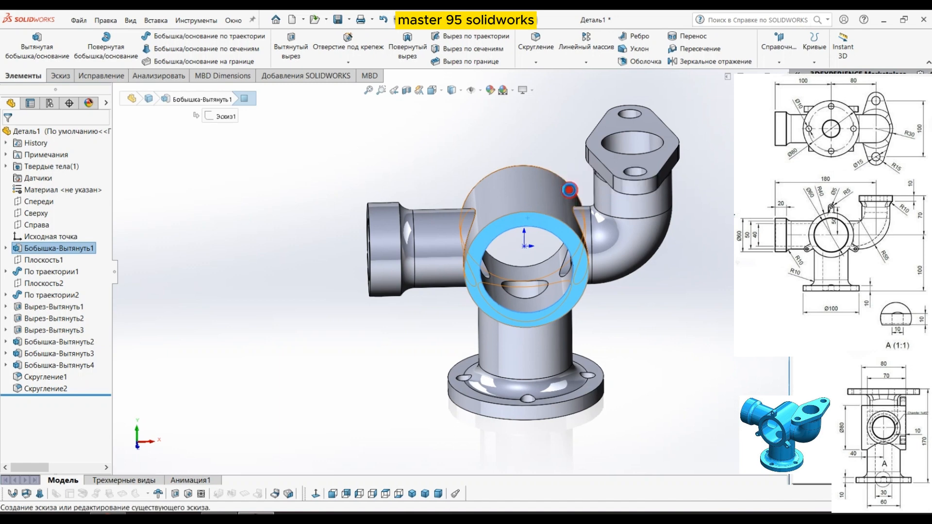
left_click(569, 190)
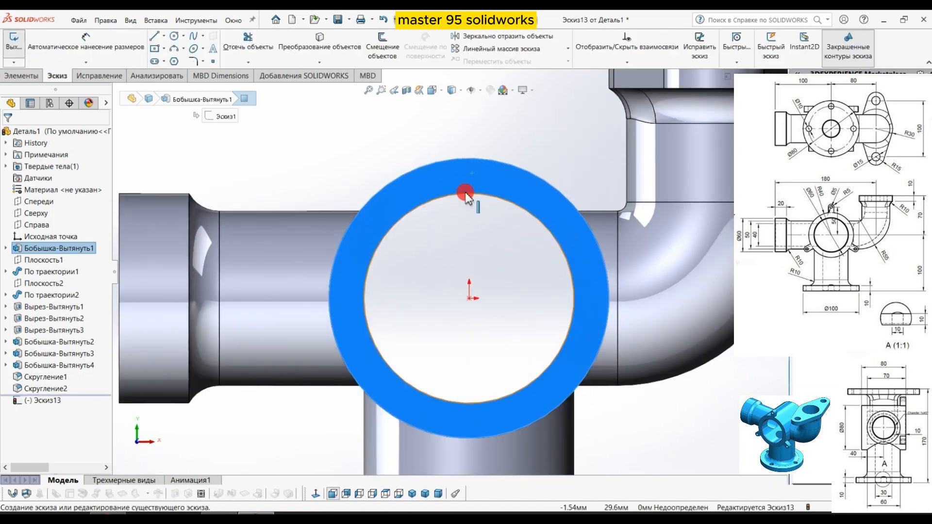
left_click(163, 35)
left_click(175, 60)
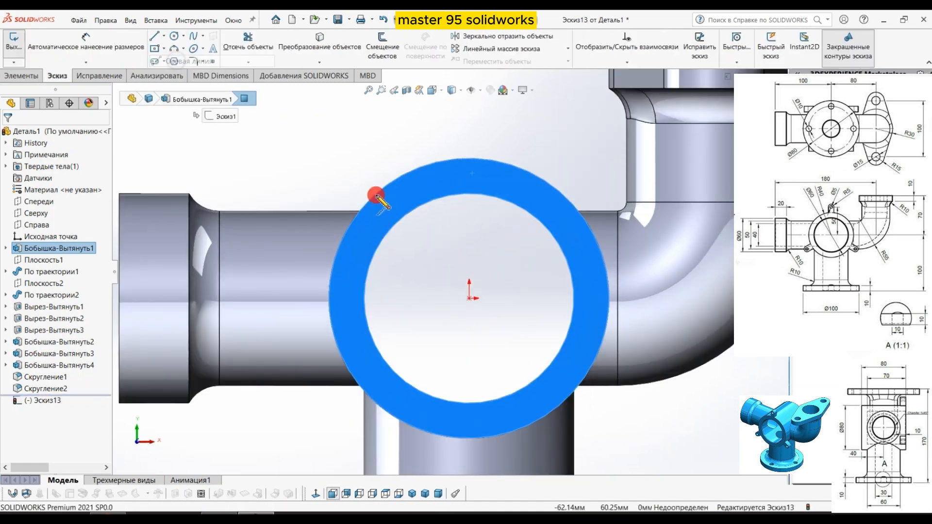
left_click(468, 298)
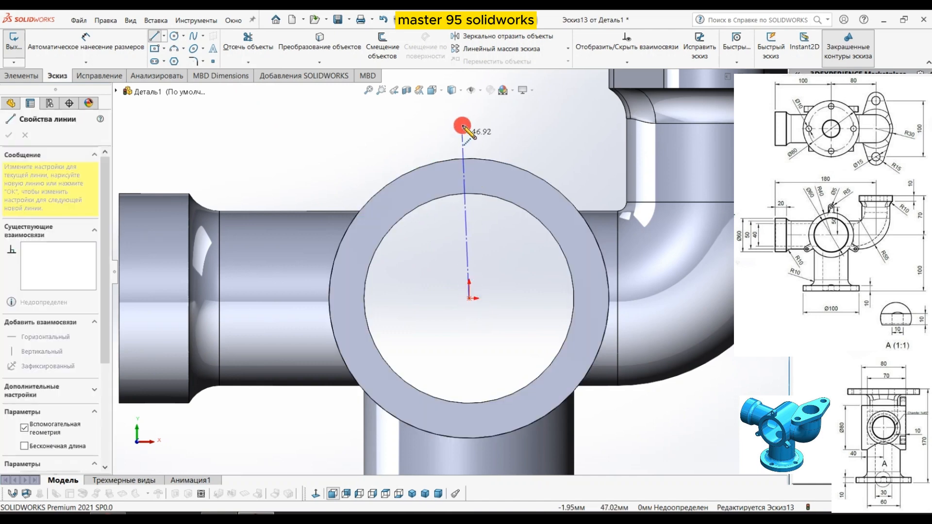
left_click(469, 112)
right_click(469, 115)
left_click(484, 121)
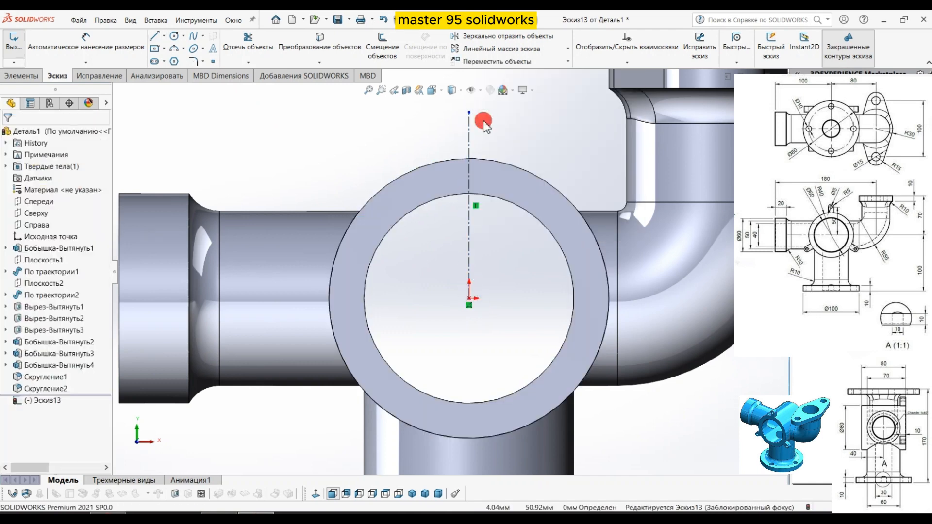
Draw two concentric circles, about 6 mm and 13 mm in diameter, centred on the centerline's upper endpoint
scroll(500, 150, "down", 4)
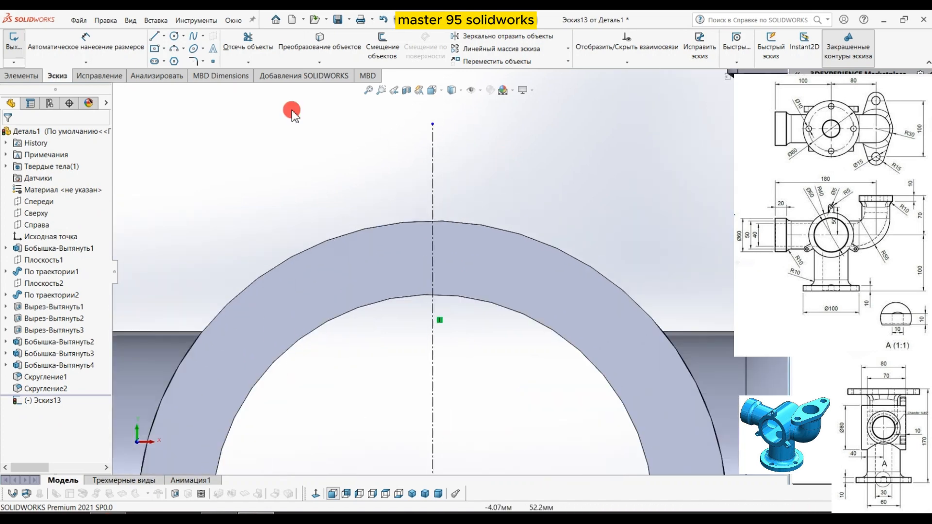
left_click(171, 37)
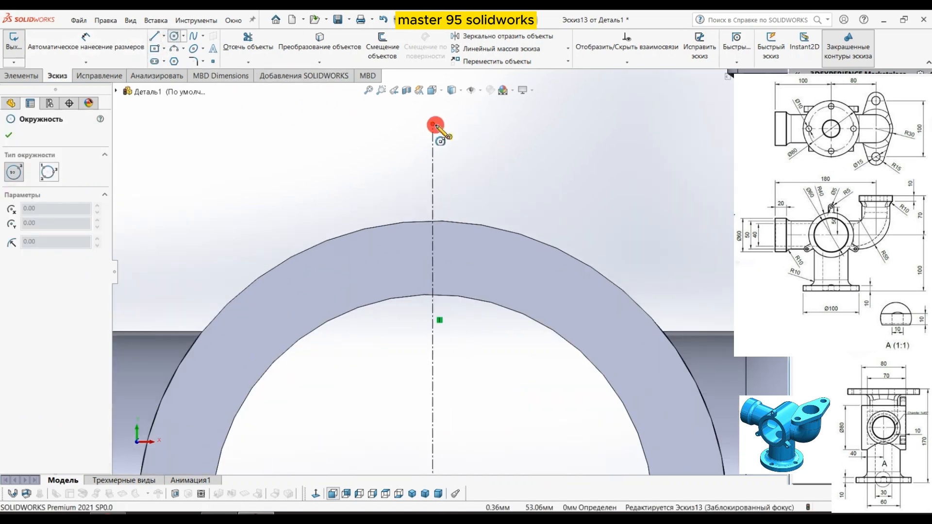
left_click_drag(434, 125, 478, 146)
right_click(486, 154)
left_click(487, 155)
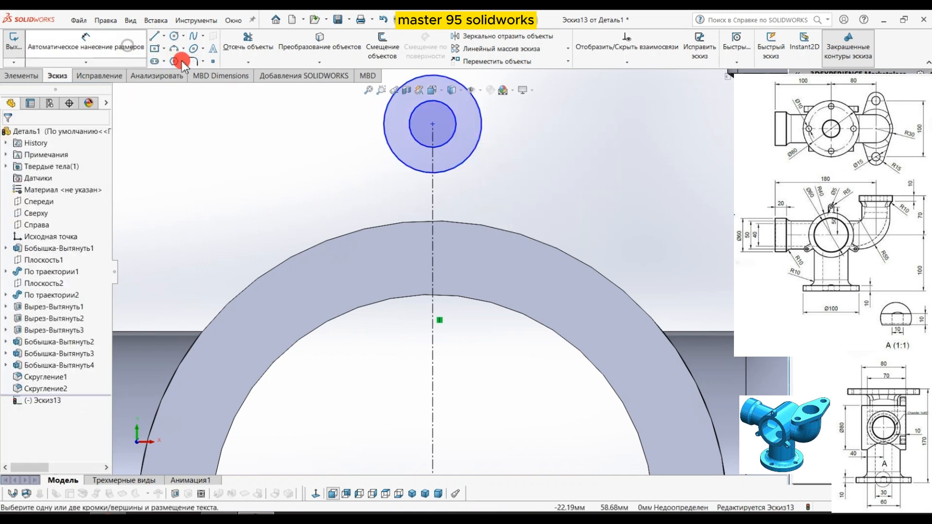
Dimension the inner circle to 5 mm diameter and the outer circle to 10 mm diameter
left_click(455, 132)
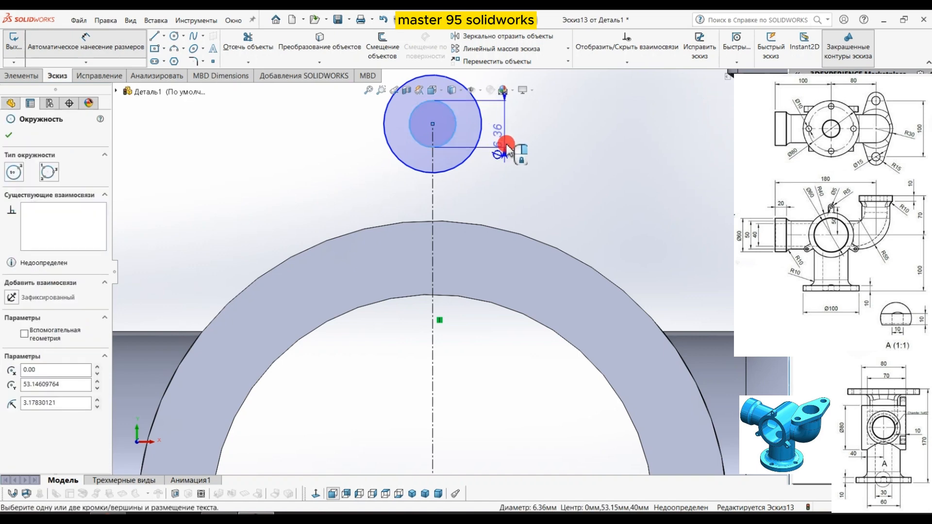
left_click(506, 146)
type("5.0000мм")
key("Return")
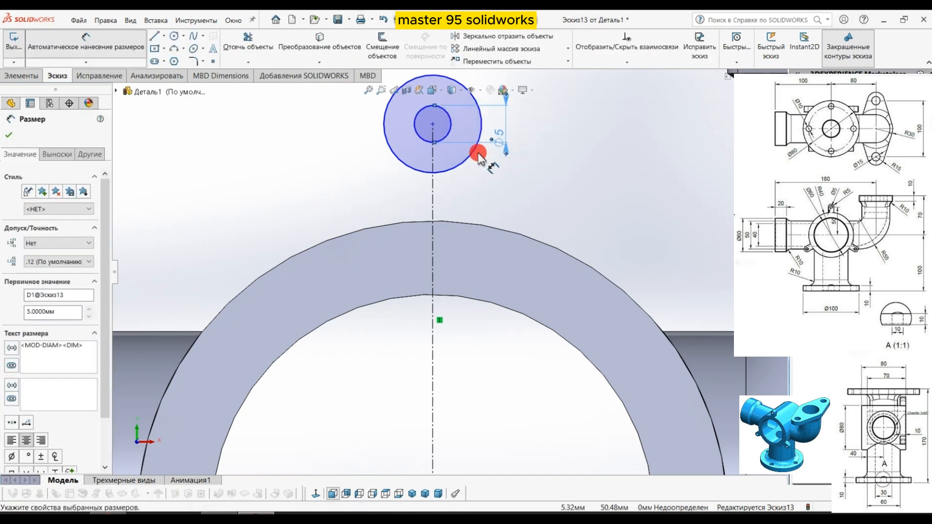
left_click(477, 155)
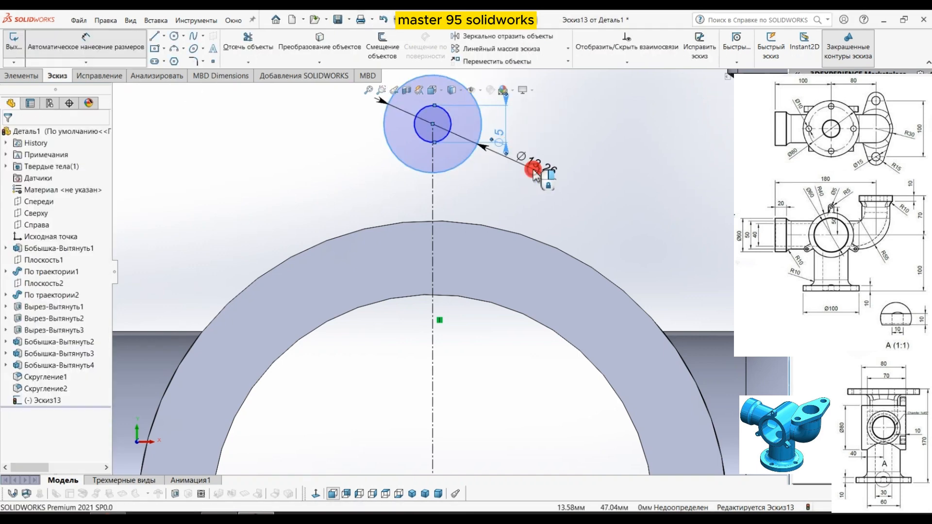
left_click(534, 169)
type("10")
key("Return")
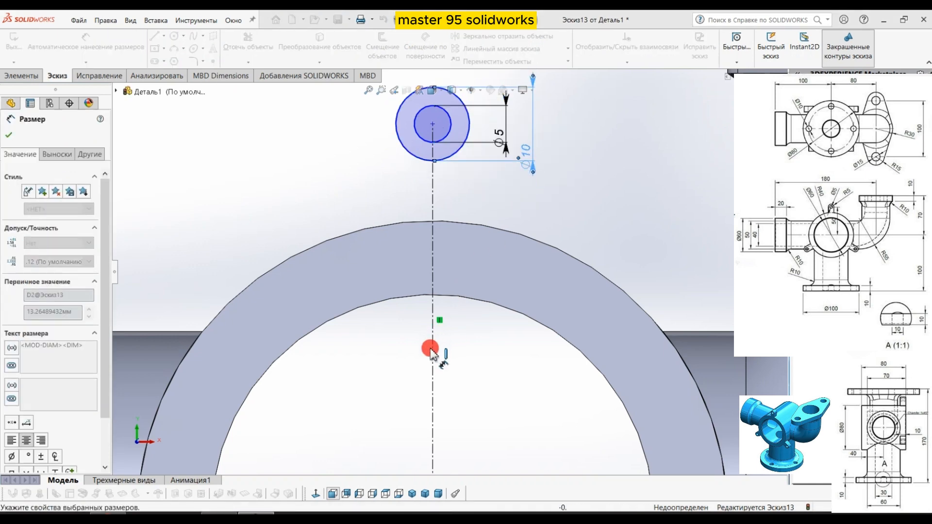
Dimension the vertical centerline's length to 50 mm
scroll(438, 351, "up", 2)
left_click(439, 354)
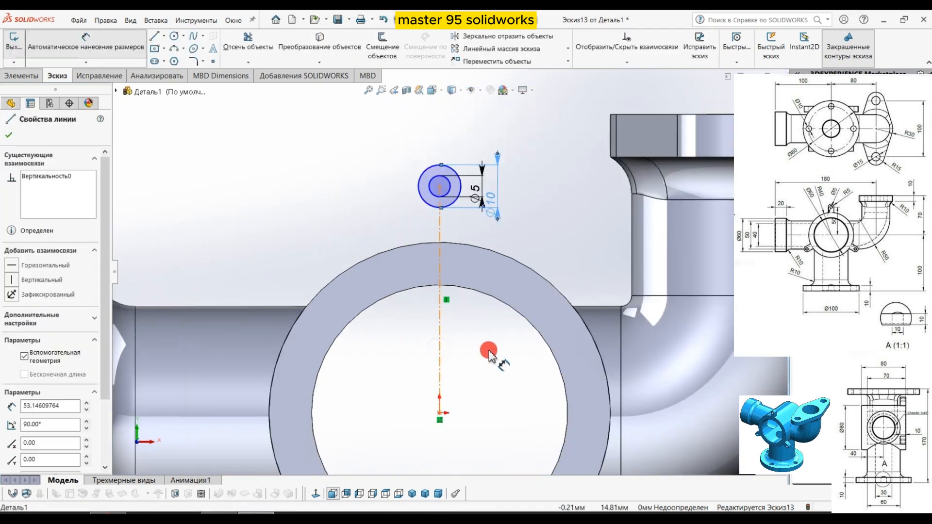
left_click(490, 350)
type("50")
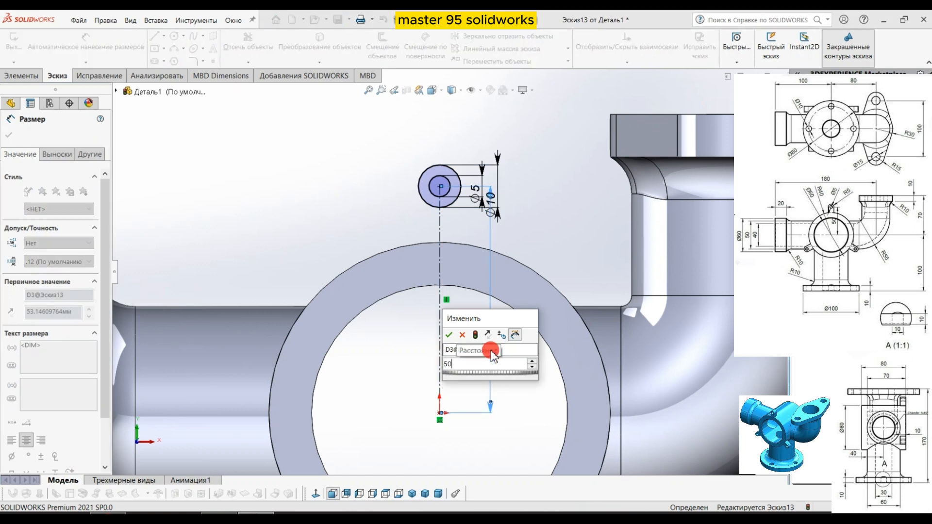
key("Return")
Draw two vertical lines tangent to both sides of the 10 mm circle, running down to the cylinder's outer edge
scroll(454, 208, "down", 3)
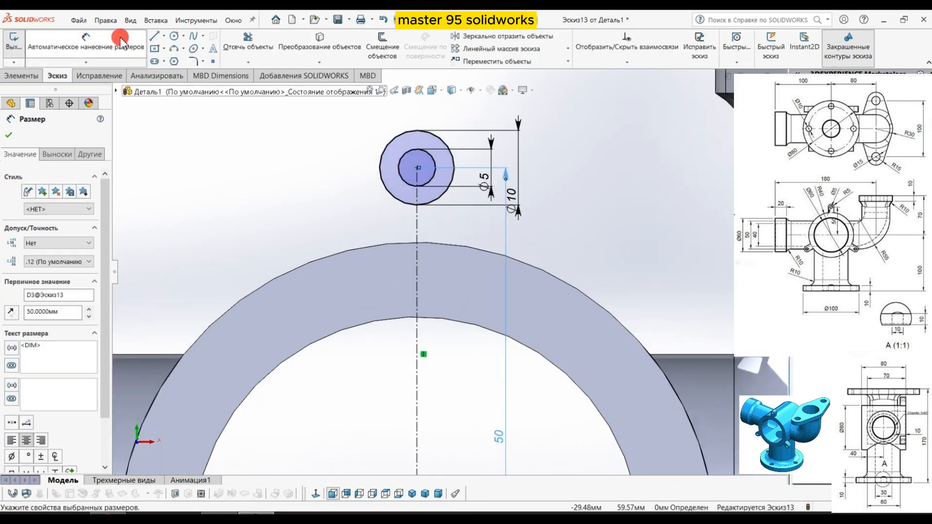
left_click(154, 36)
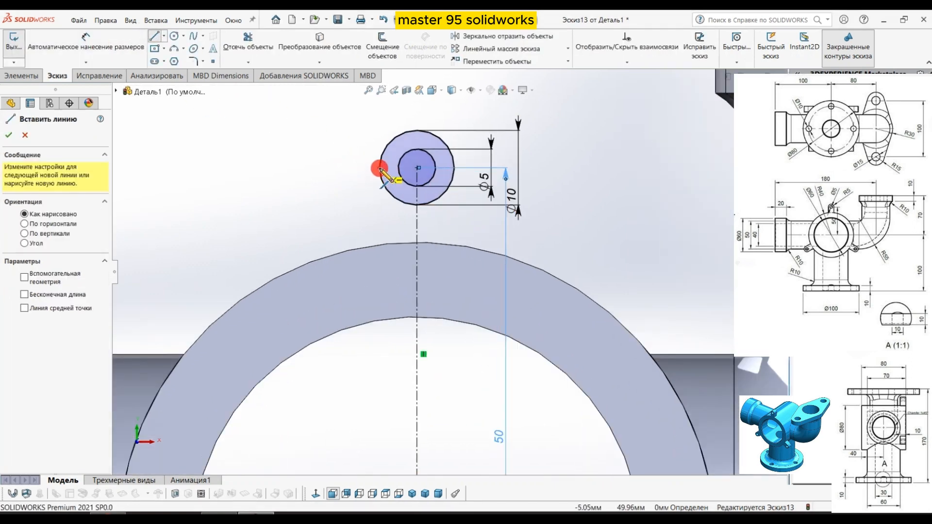
left_click_drag(380, 170, 381, 245)
right_click(381, 245)
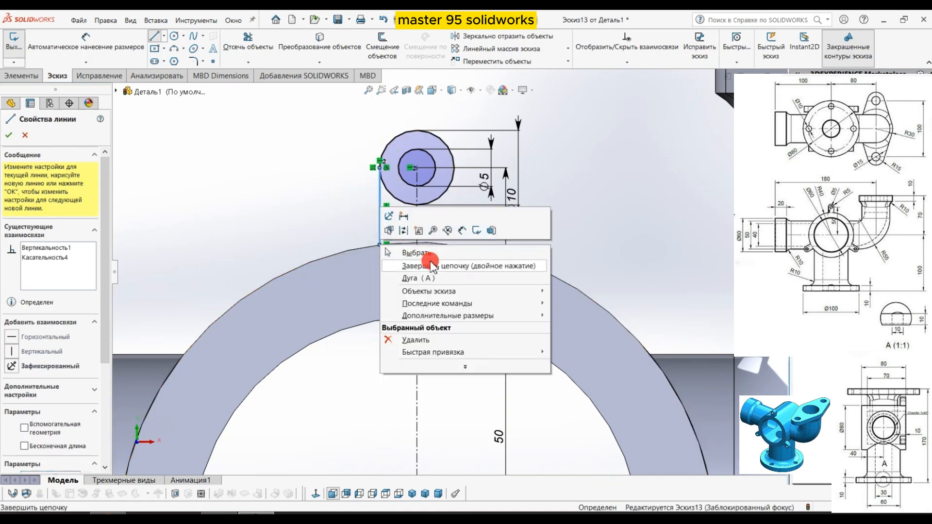
left_click(405, 267)
left_click_drag(454, 167, 453, 246)
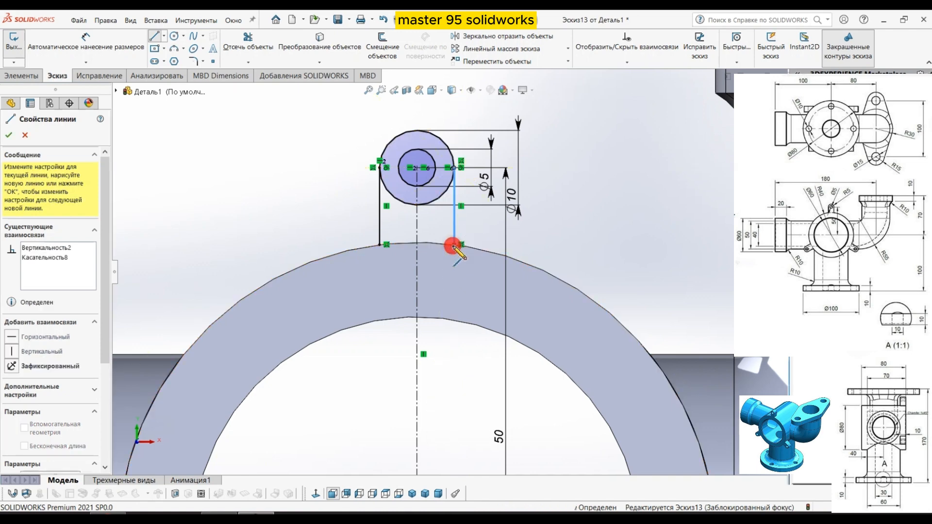
right_click(453, 246)
left_click(488, 254)
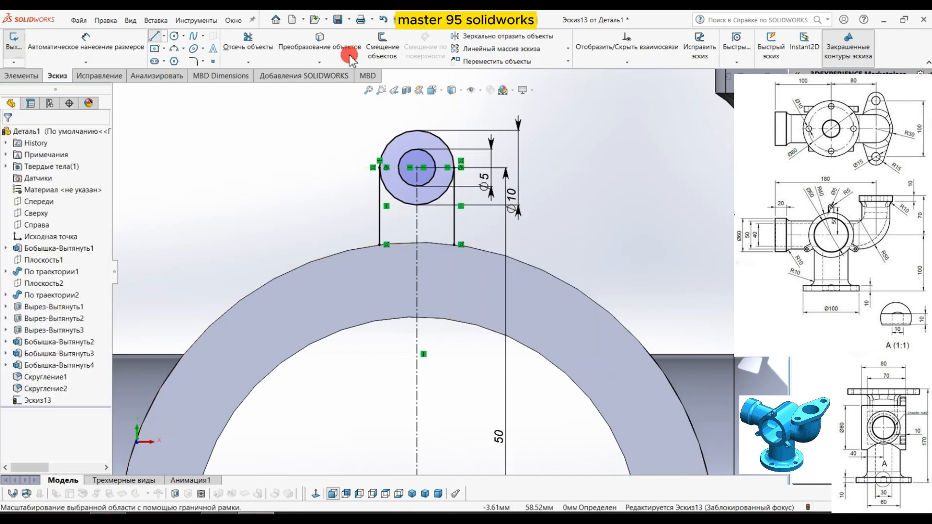
Convert the cylinder's outer edge into the sketch and trim it and the outer circle's lower half to leave a closed lug profile
left_click(319, 43)
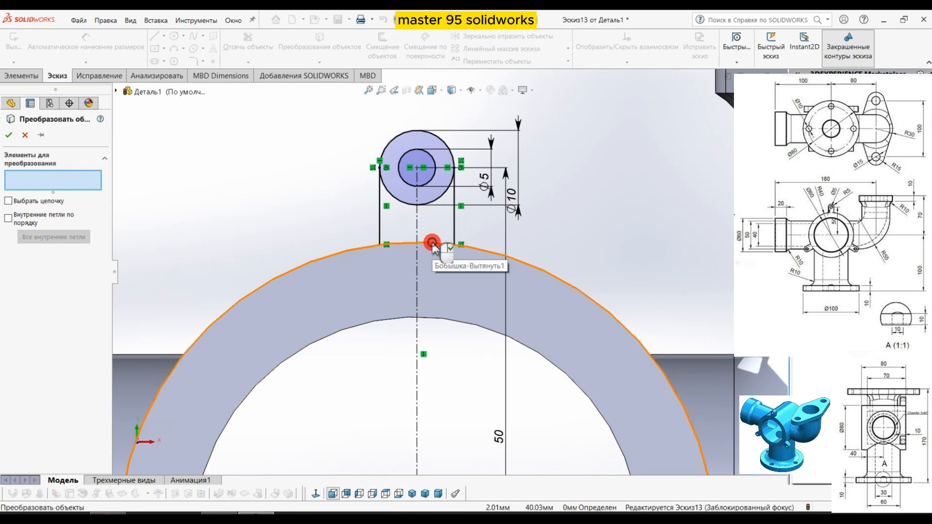
left_click(432, 246)
right_click(429, 238)
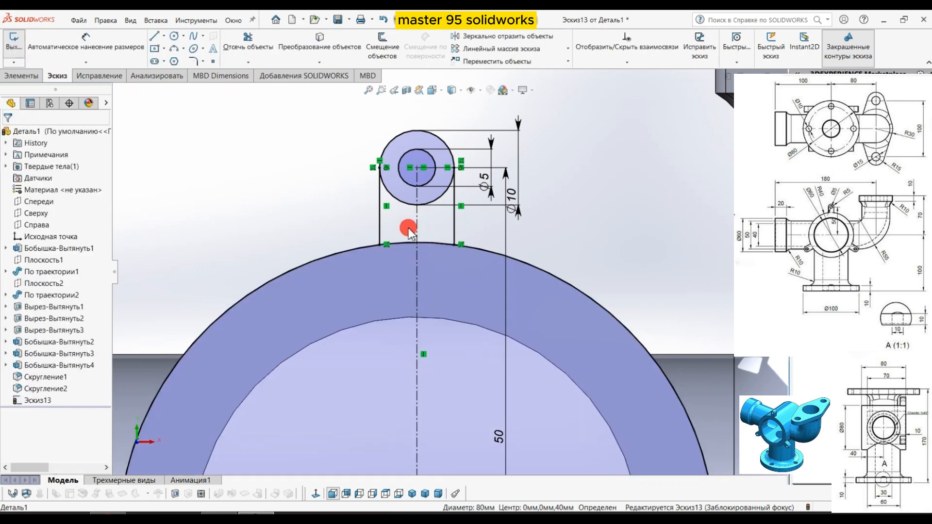
left_click(248, 41)
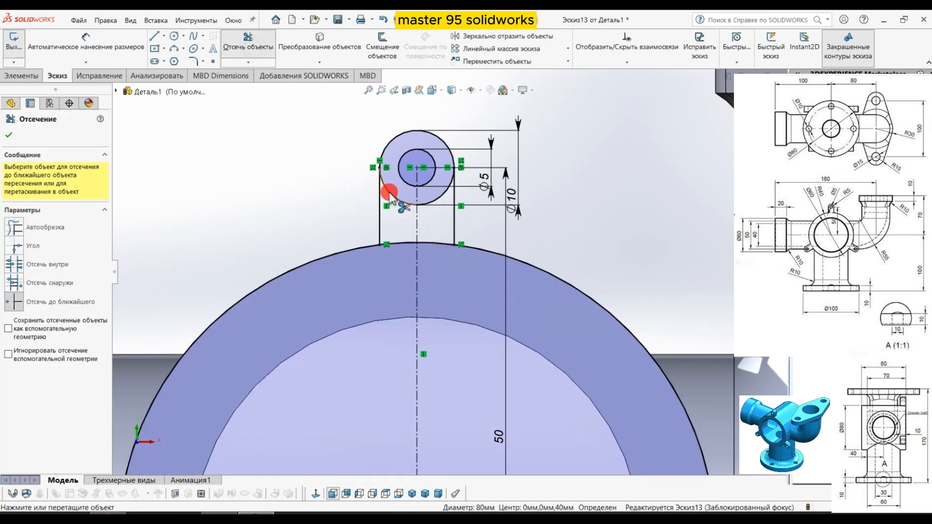
left_click(390, 193)
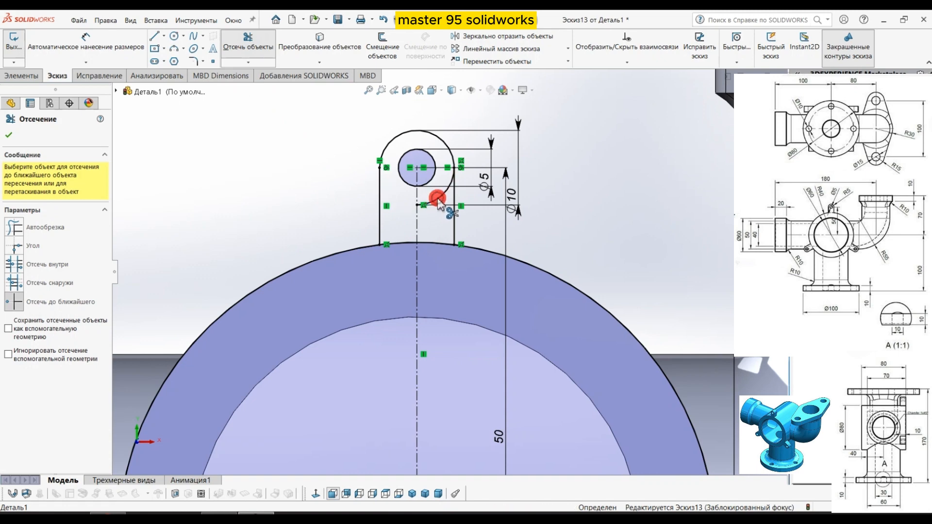
left_click(437, 199)
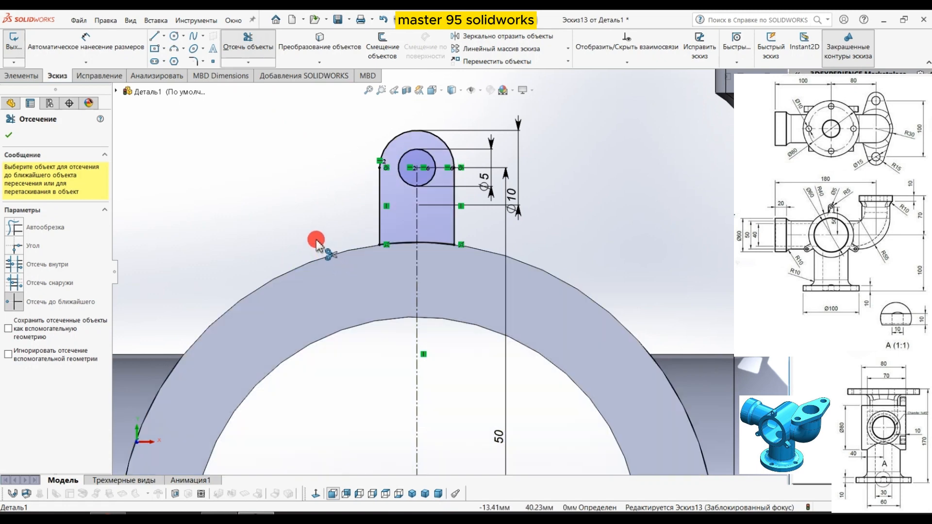
left_click(8, 135)
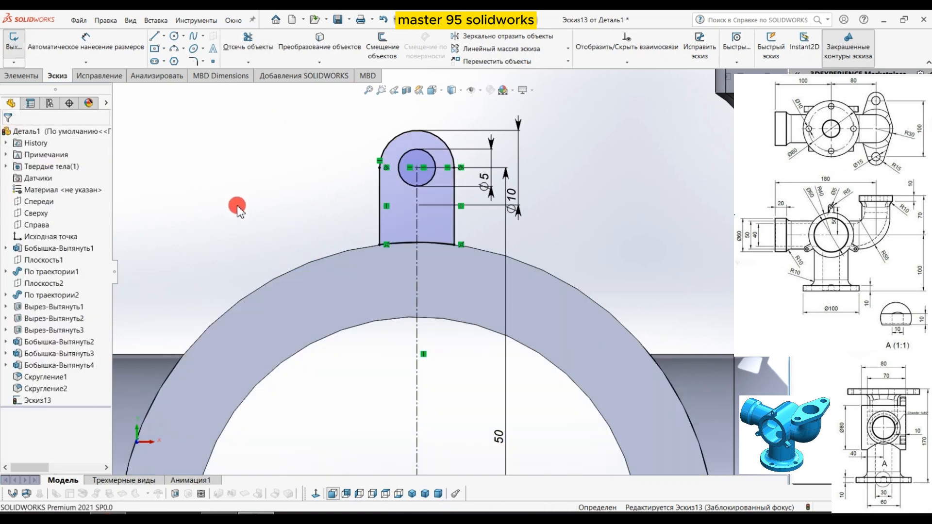
Extrude the closed lug profile 10 mm in the reversed direction, back along the cylinder, merged with the body
scroll(237, 207, "up", 3)
left_click(14, 44)
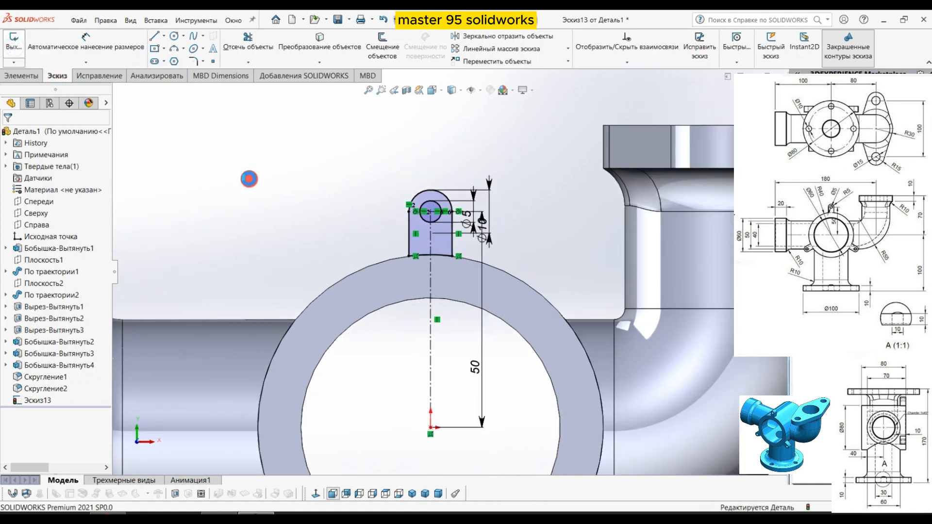
scroll(291, 213, "up", 3)
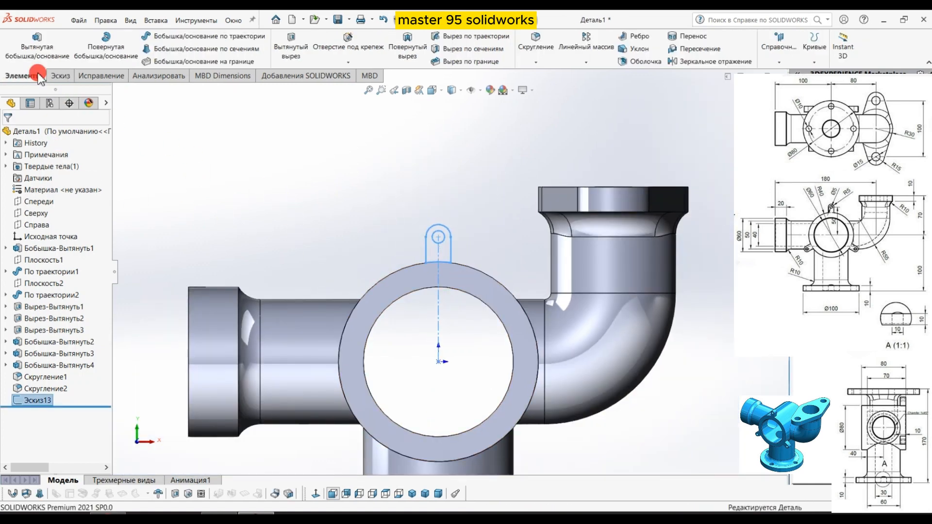
left_click(37, 43)
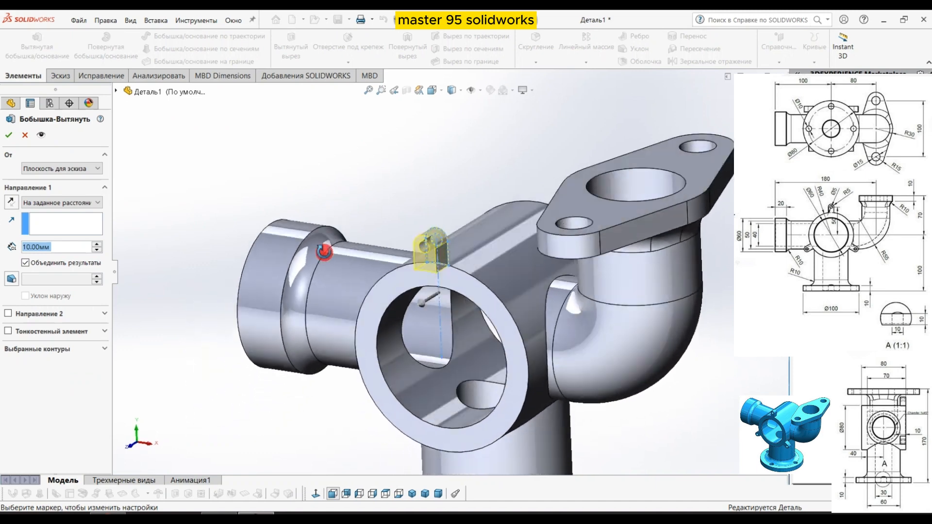
middle_click_drag(324, 252, 324, 264)
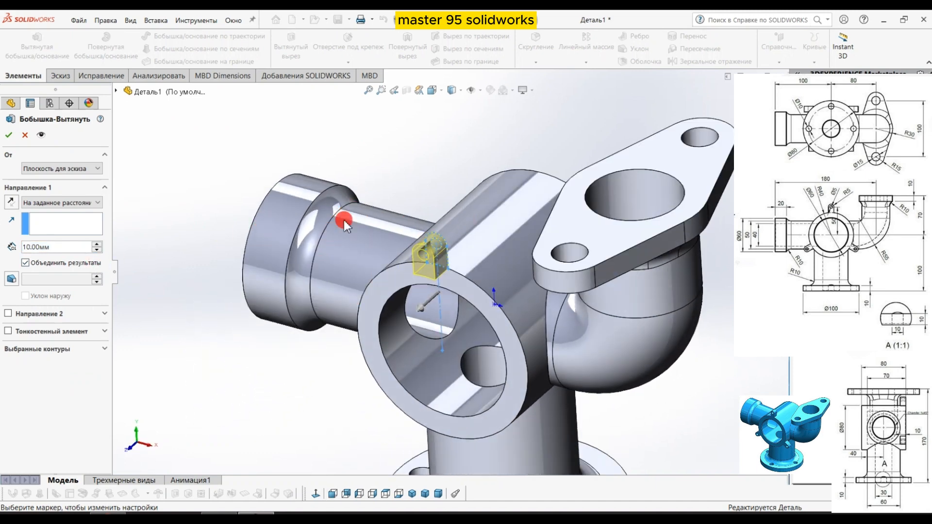
left_click(11, 202)
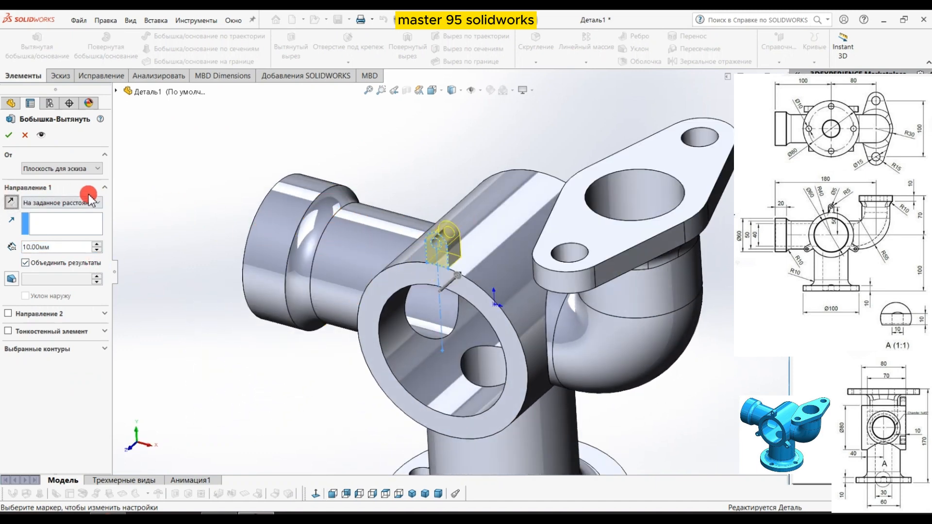
left_click(11, 136)
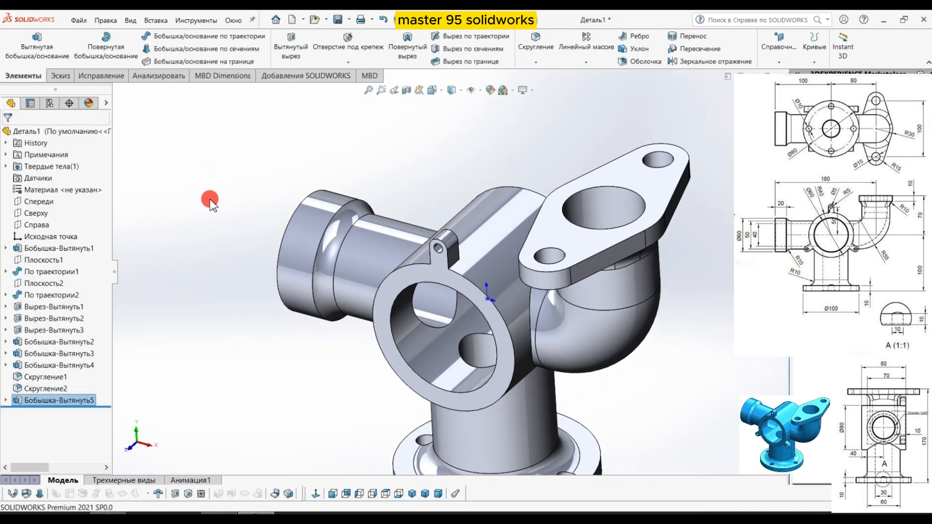
Create a circular pattern of the lug around the cylinder's outer edge with 3 equally spaced instances over 360 degrees
mouse_move(208, 181)
middle_mouse_down()
mouse_move(210, 202)
mouse_move(220, 188)
middle_mouse_up()
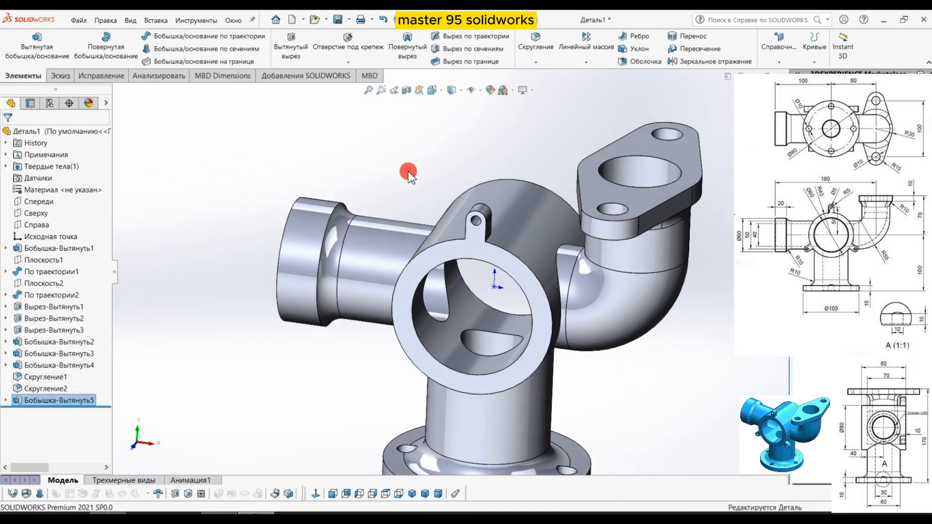
left_click(585, 62)
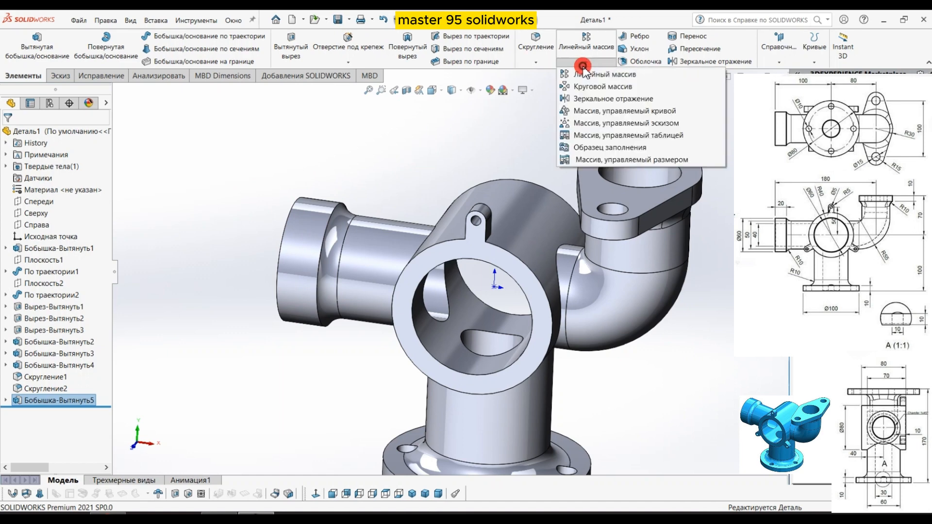
left_click(584, 86)
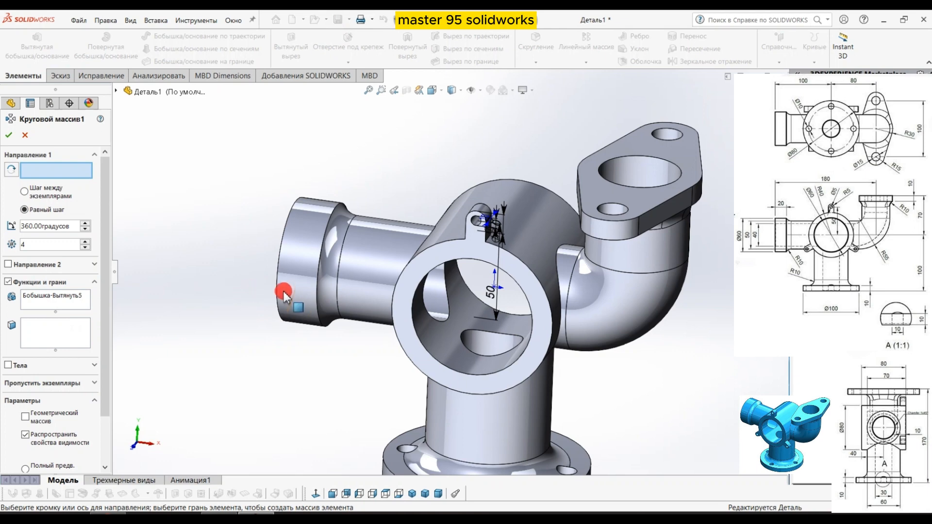
left_click(515, 272)
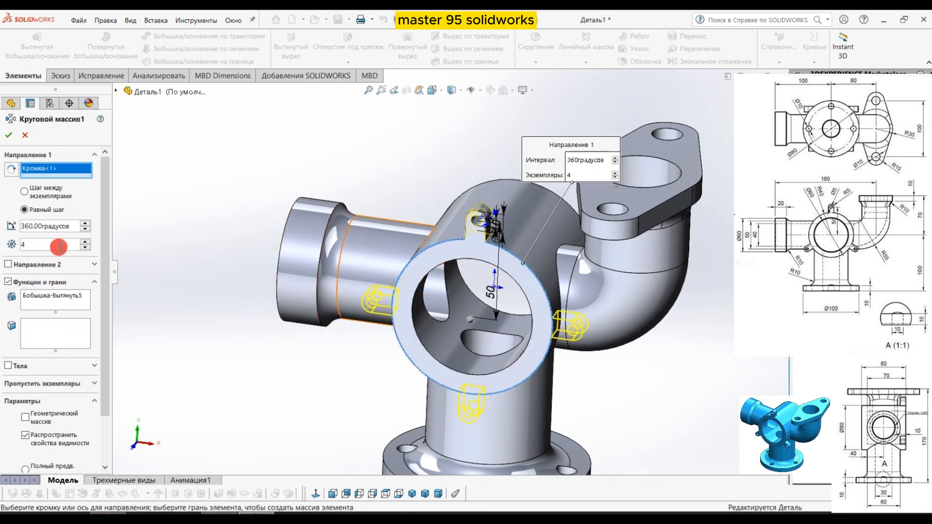
type("3")
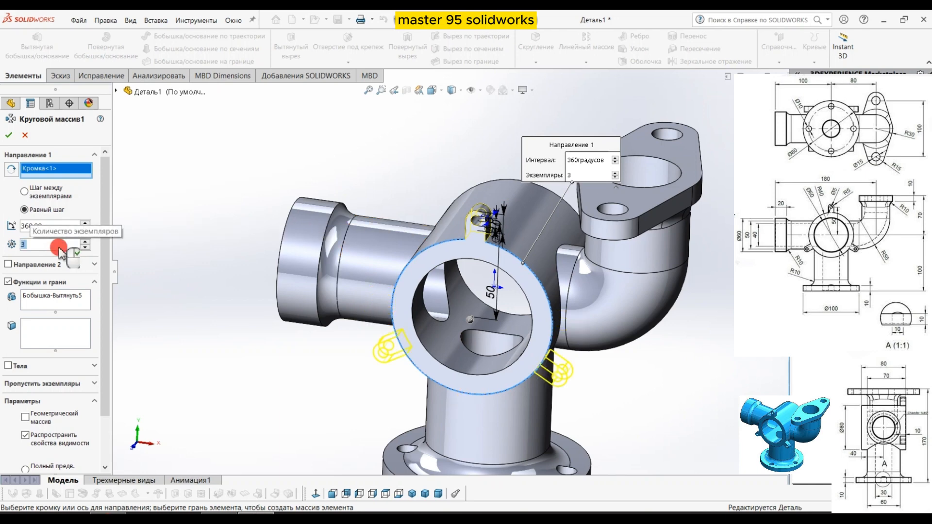
left_click(5, 136)
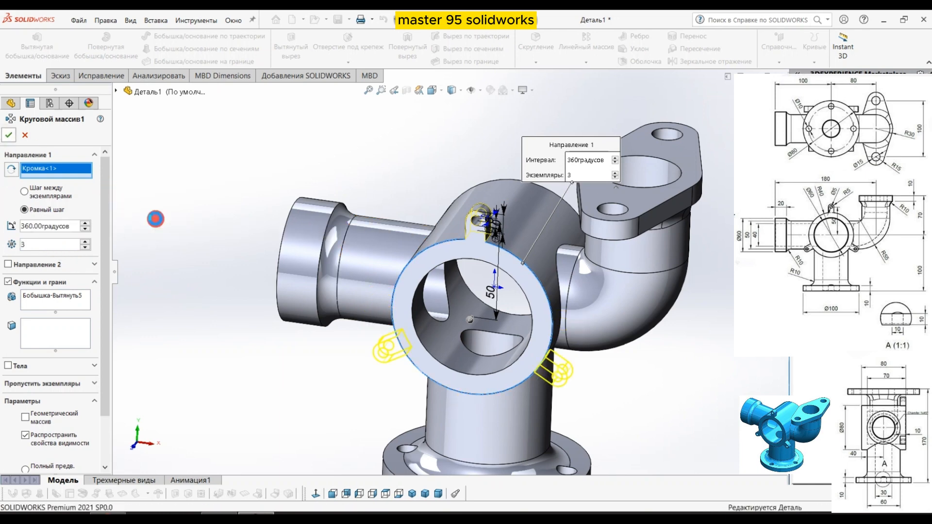
scroll(170, 236, "up", 1)
middle_click_drag(205, 235, 175, 241)
left_click(23, 236)
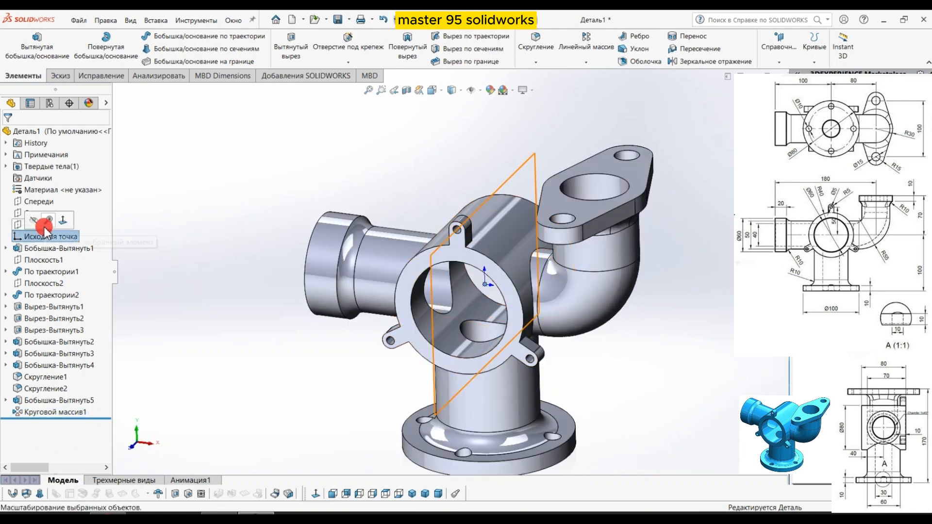
left_click(220, 254)
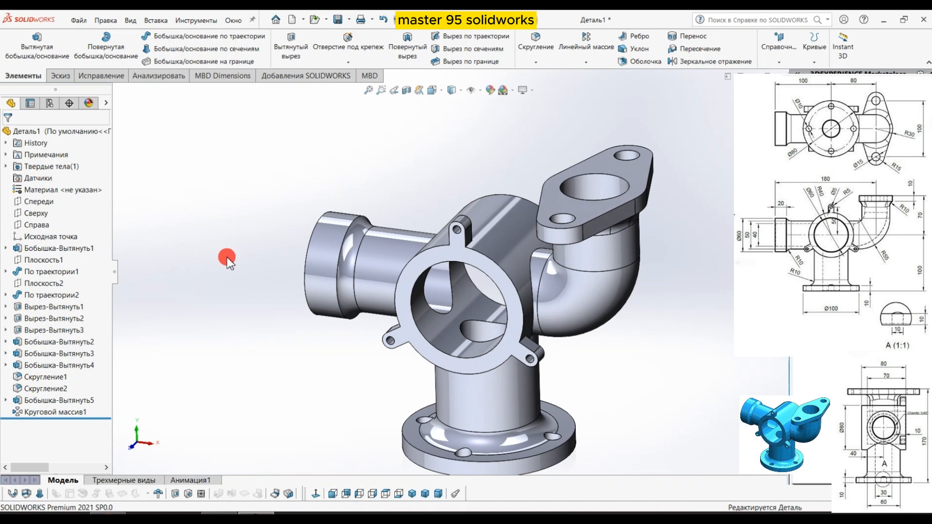
scroll(226, 257, "up", 1)
scroll(665, 403, "down", 1)
Edit the appearance of the whole part and try several colours, ending with purple
right_click_drag(184, 266, 5, 271)
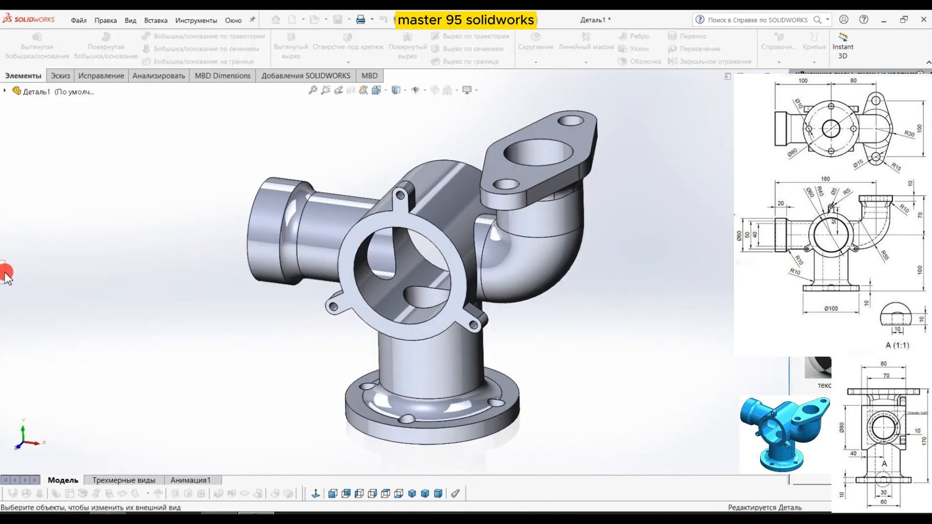
left_click(51, 426)
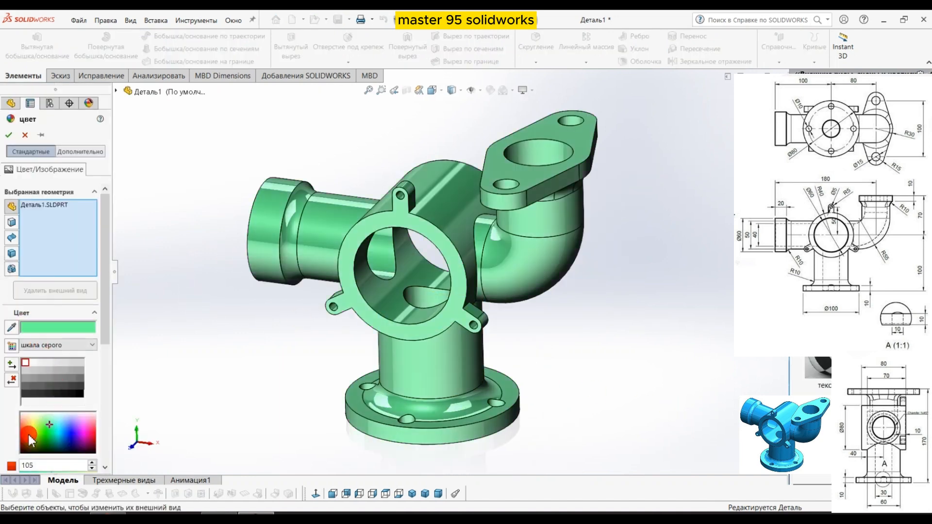
left_click(40, 433)
left_click(63, 439)
left_click(80, 437)
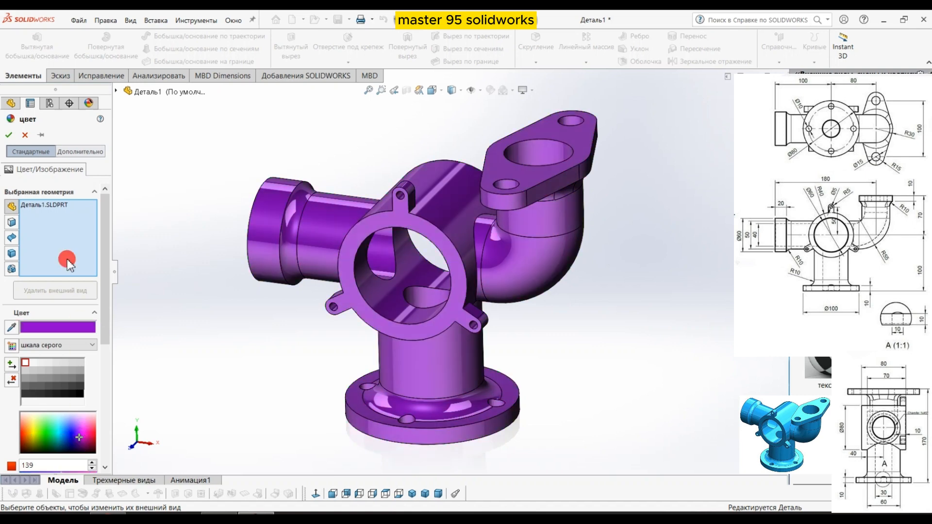